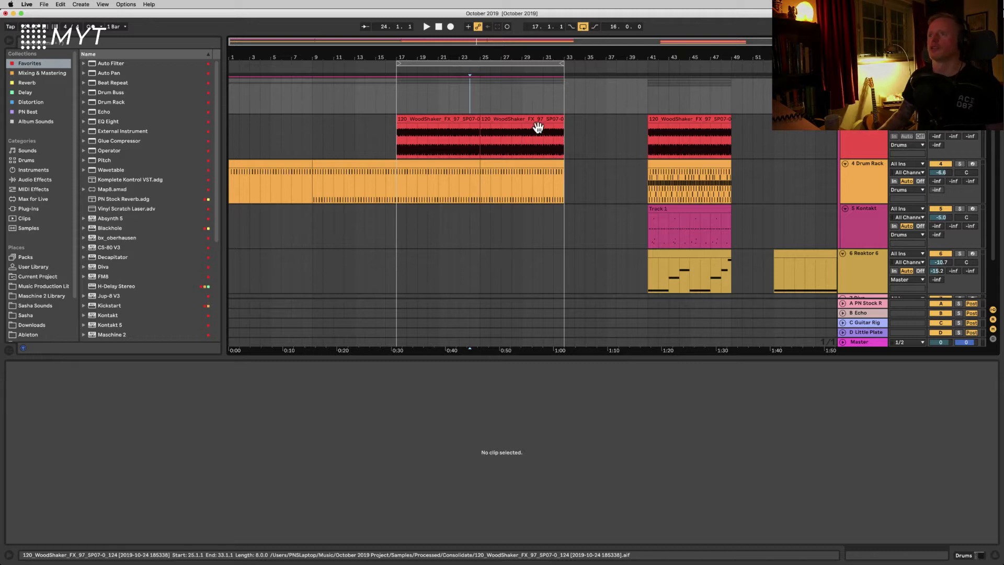
Step: Zoom out the arrangement and open the Reaktor 6 track's instrument plugin window to inspect it before closing it
key(minus)
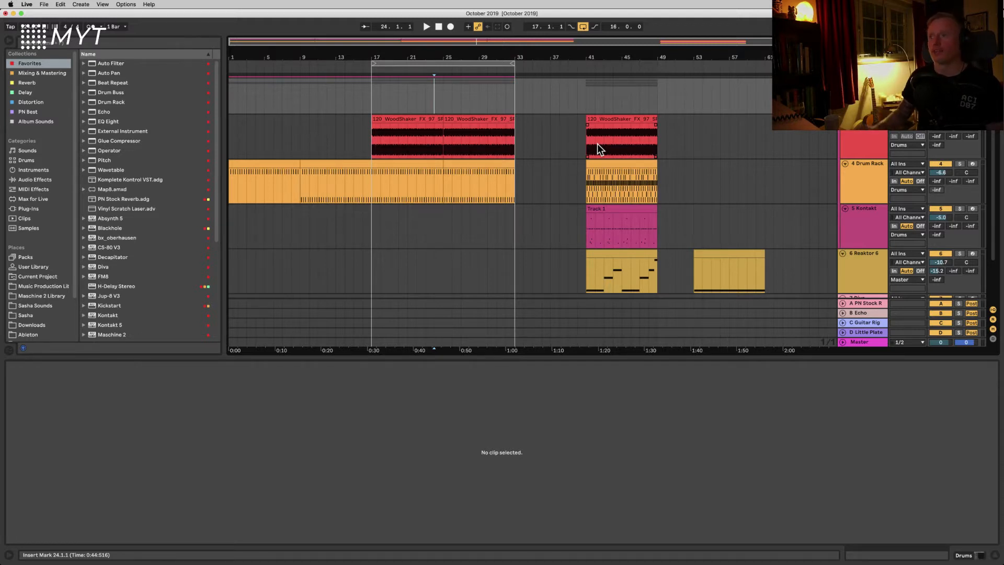
double_click(866, 271)
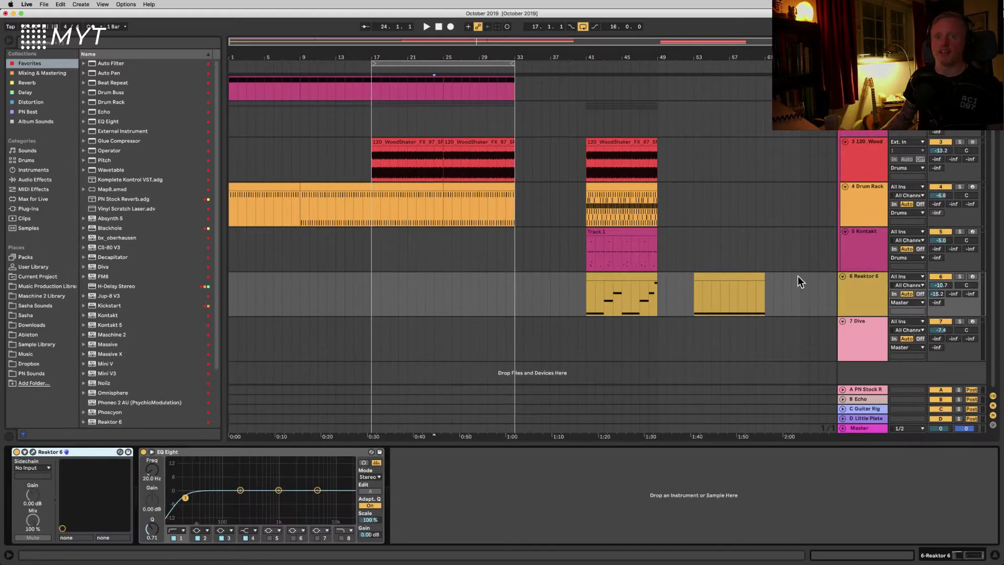
click(32, 452)
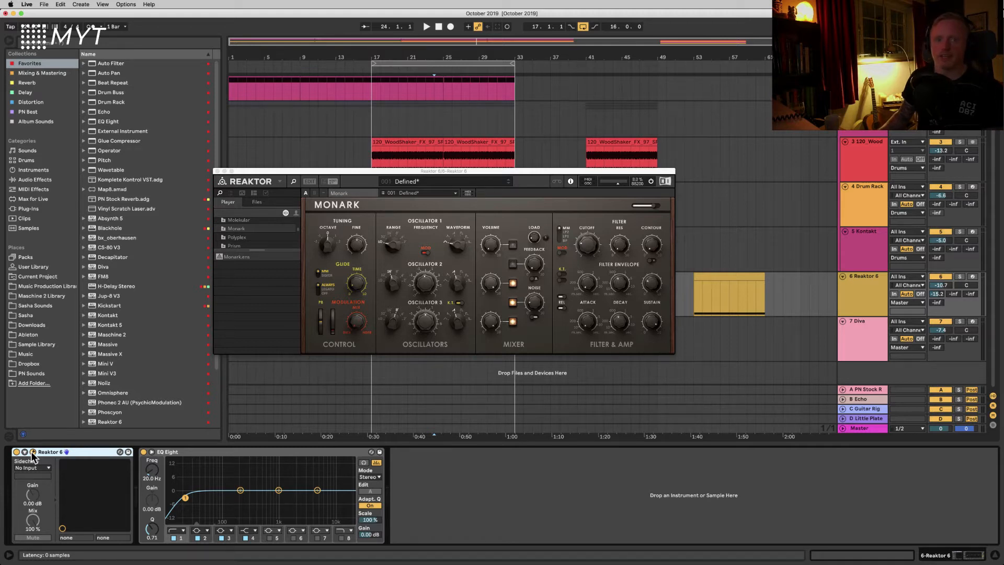
click(33, 452)
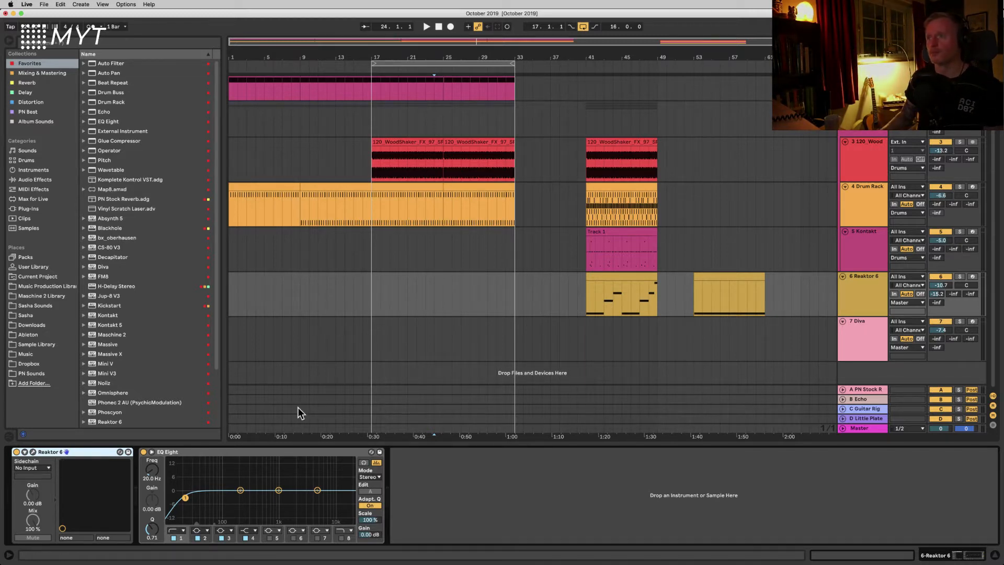
Step: Open the Reaktor 6 clip at bar 41 in the note editor and select each of its notes in turn
click(736, 274)
click(626, 278)
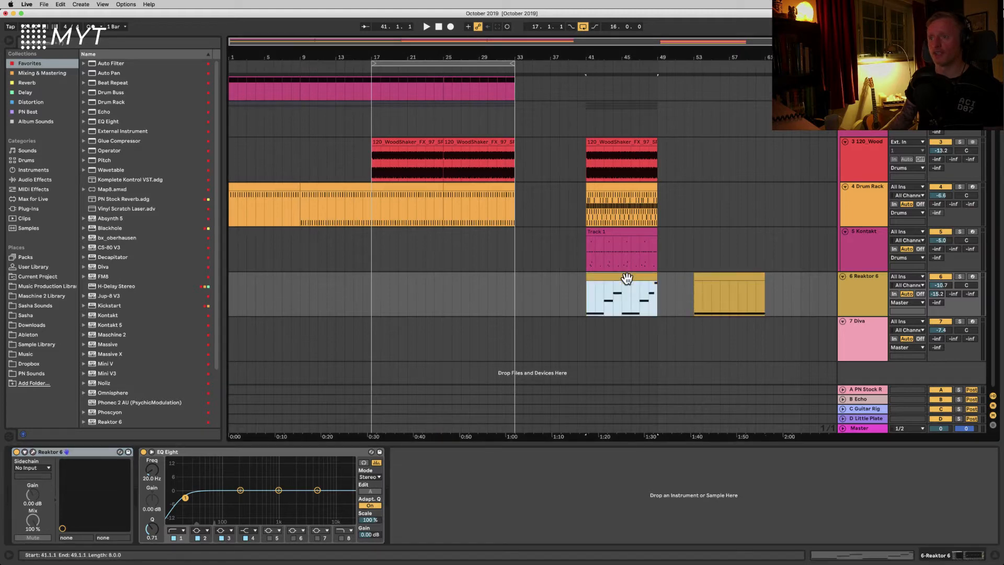
double_click(627, 277)
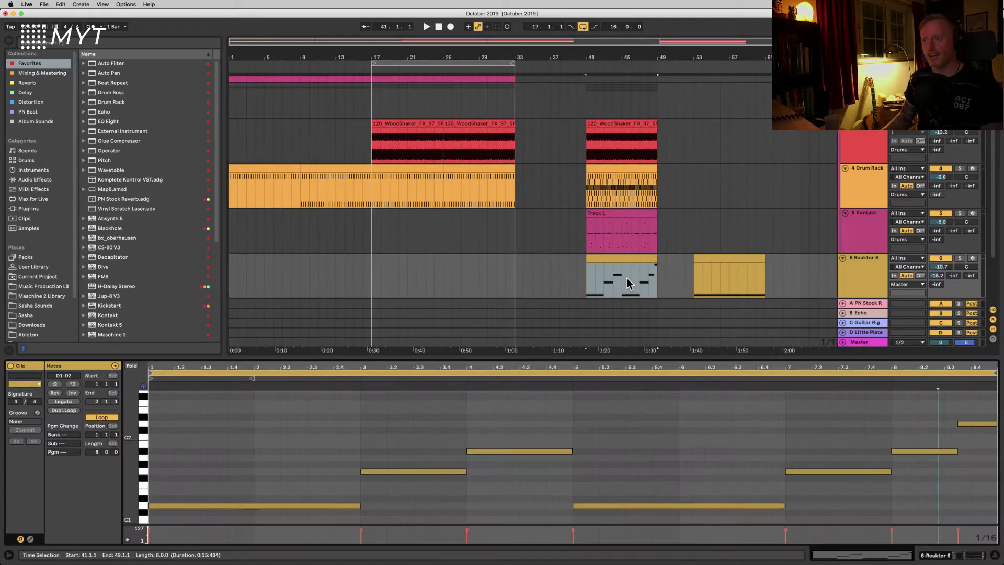
click(631, 455)
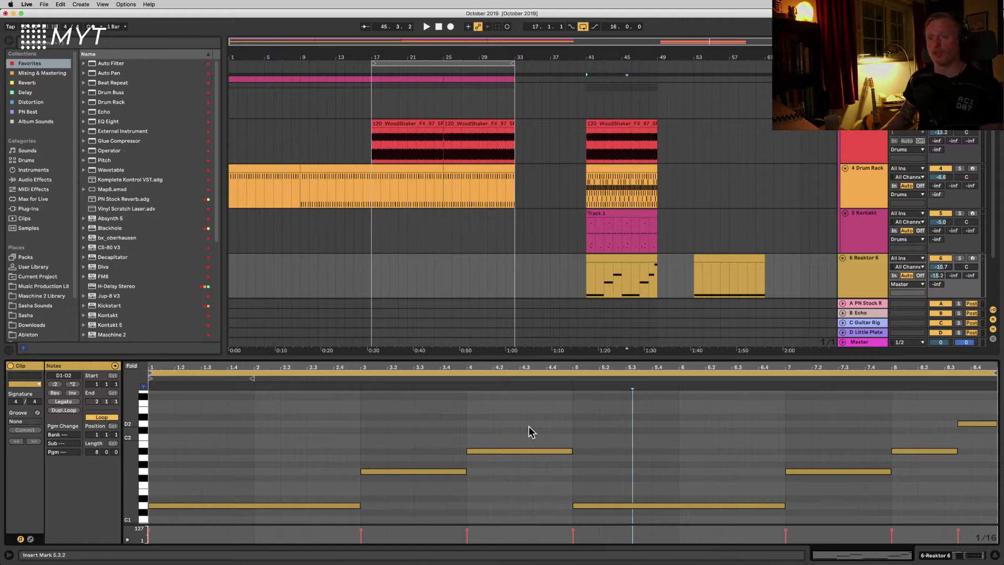
click(274, 506)
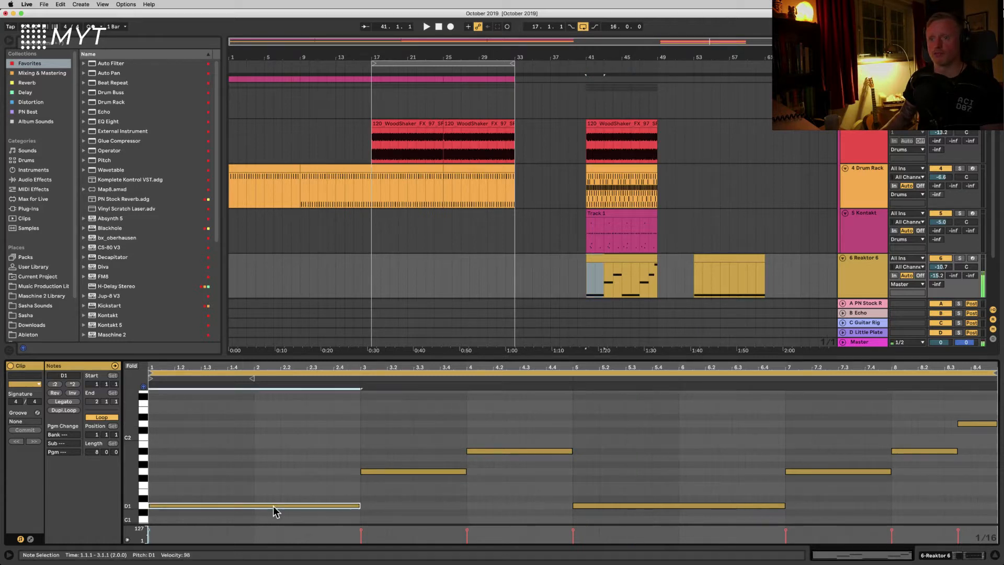
click(383, 472)
click(473, 452)
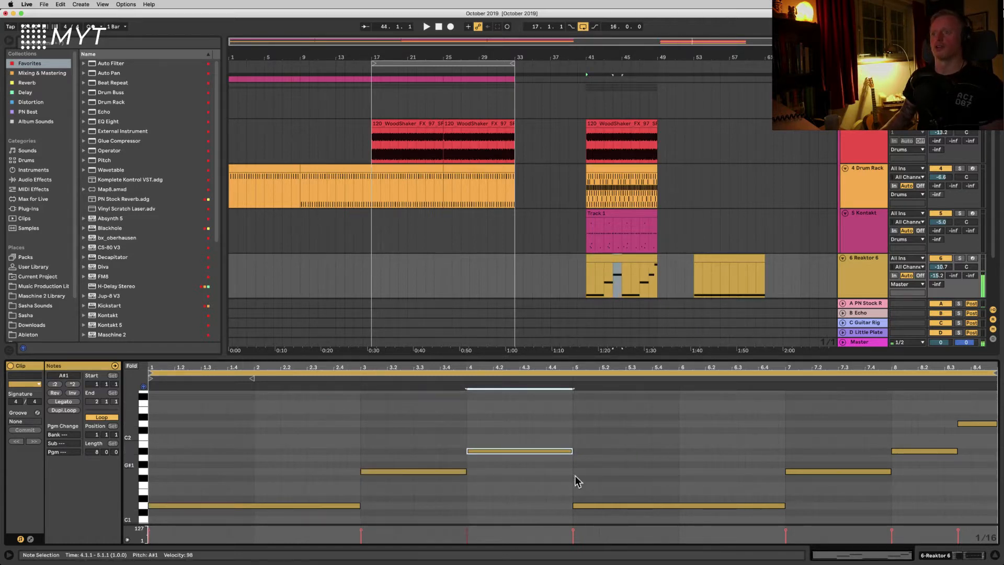
click(653, 504)
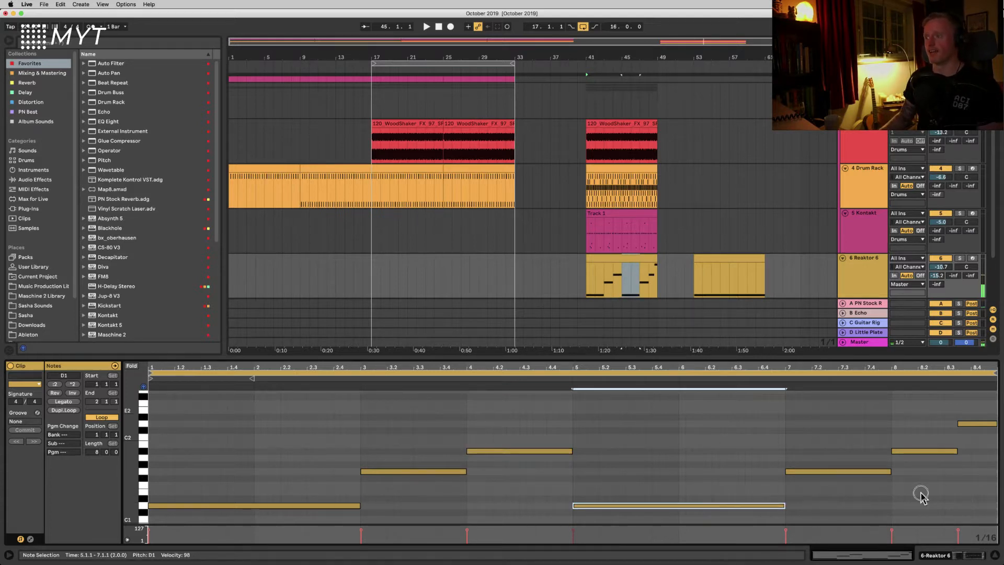
click(843, 472)
click(905, 450)
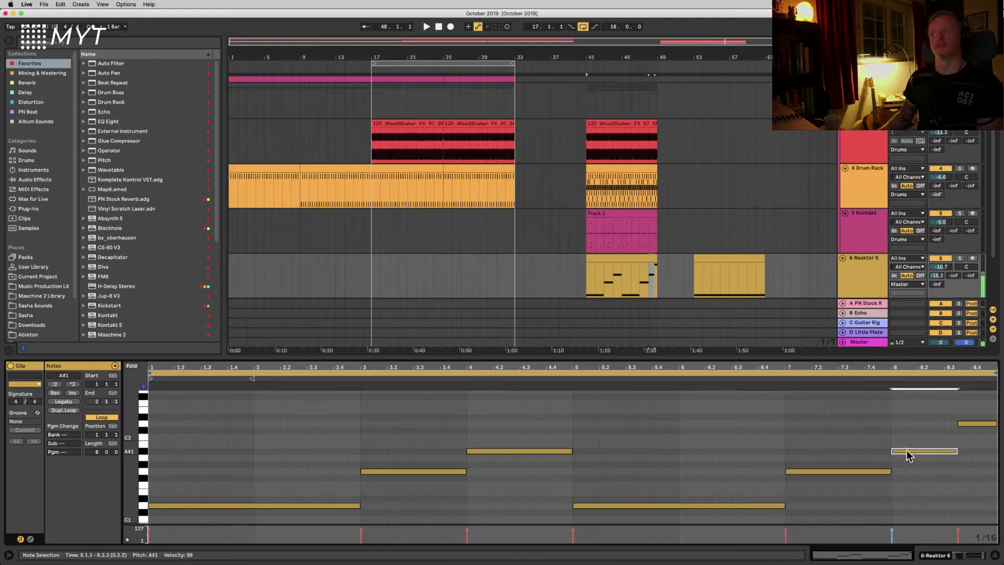
click(968, 424)
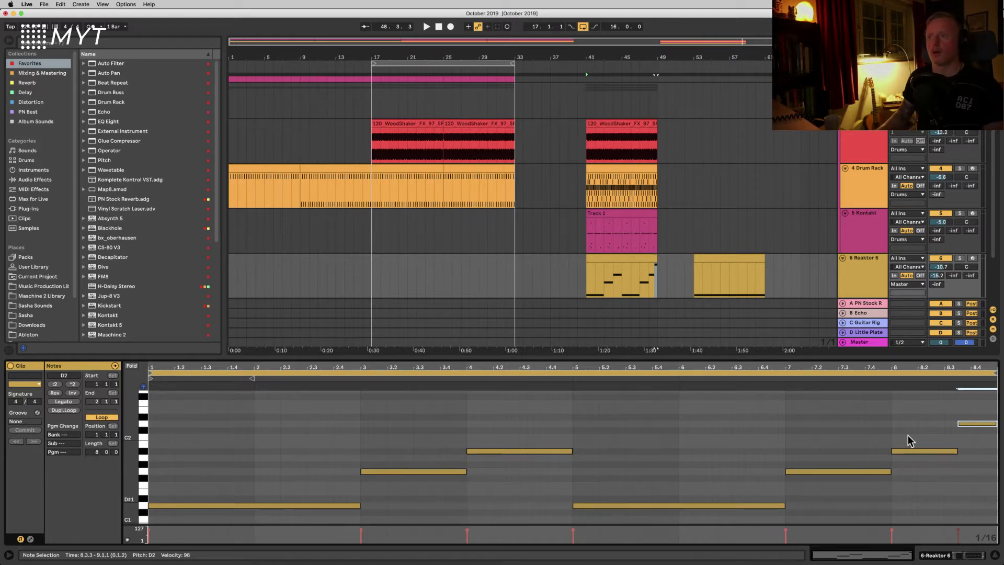
Step: Select the four clips at bar 41 together with the empty Reaktor 6 clip and move them to bar 65
click(594, 260)
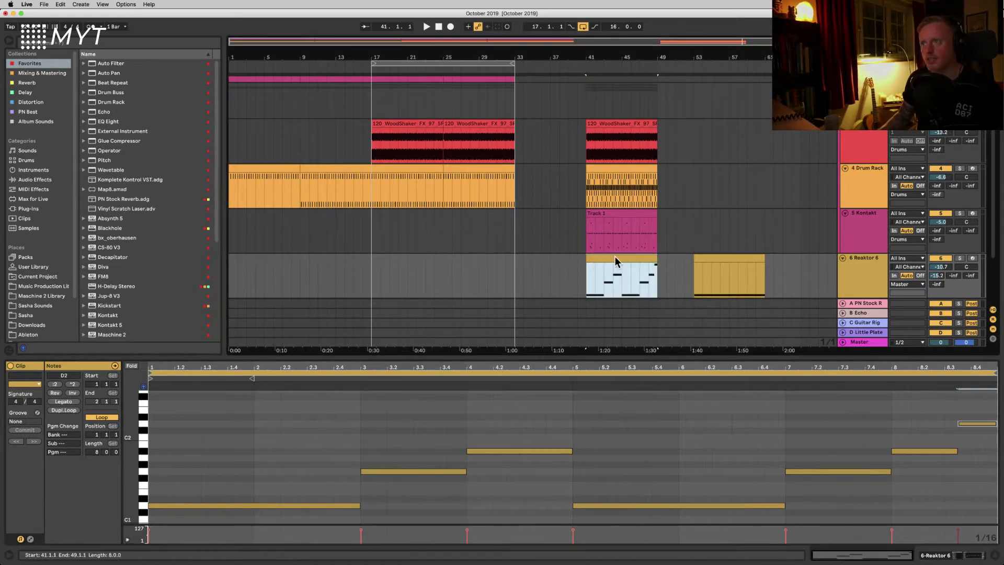
click(711, 264)
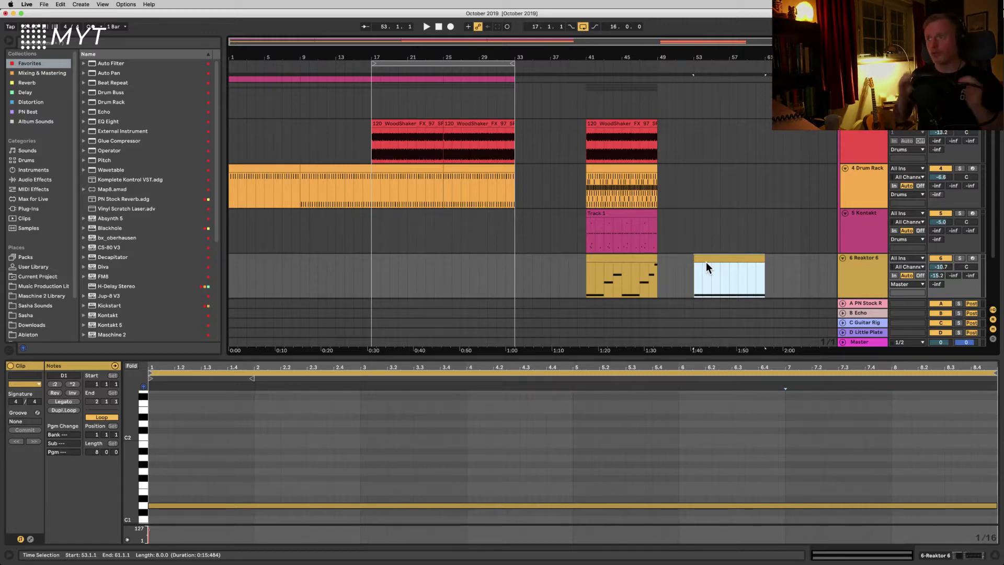
click(623, 126)
shift+click(612, 258)
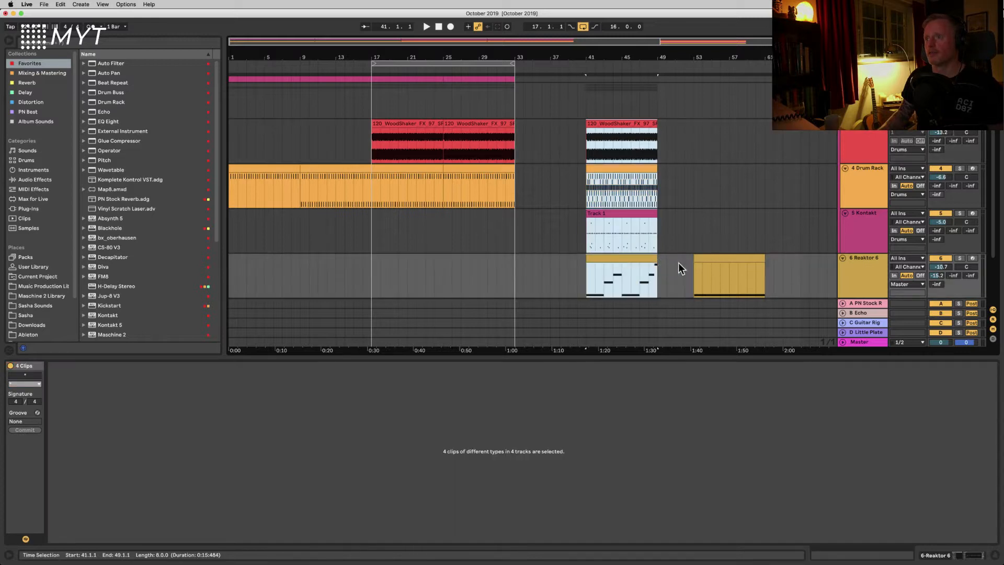
shift+click(708, 259)
drag(607, 259, 819, 263)
scroll(749, 269, right, 5)
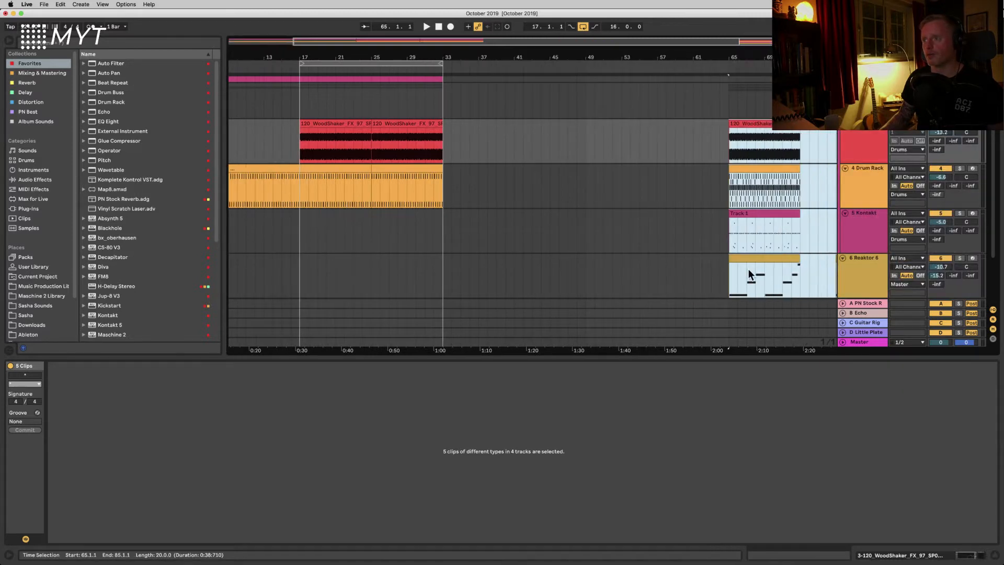
Step: Move the empty Reaktor 6 clip to bar 33, right after the drum and shaker section
click(764, 270)
drag(688, 269, 402, 278)
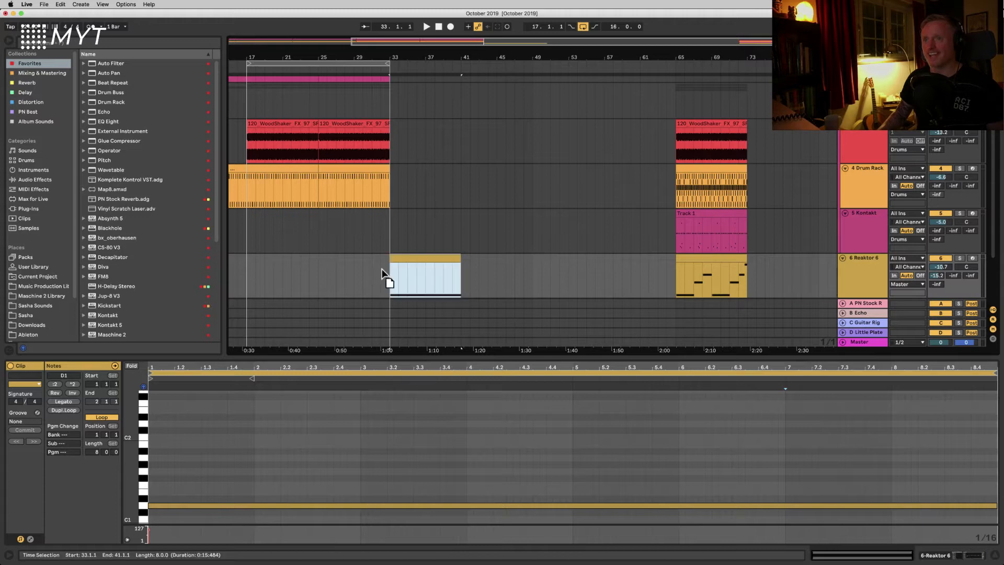
scroll(361, 279, left, 10)
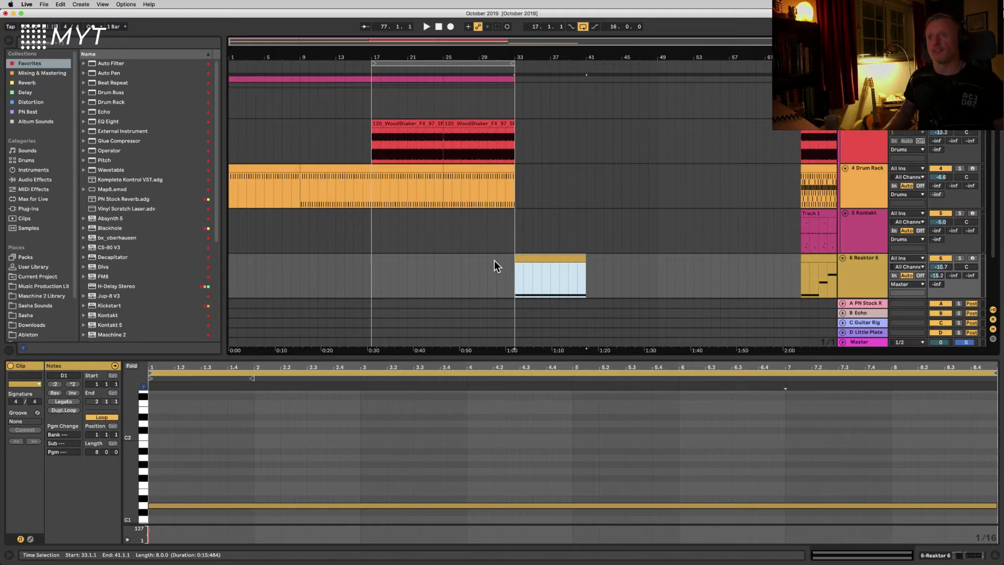
Step: Inspect the drum and shaker clips in the first section by selecting them one at a time
click(286, 168)
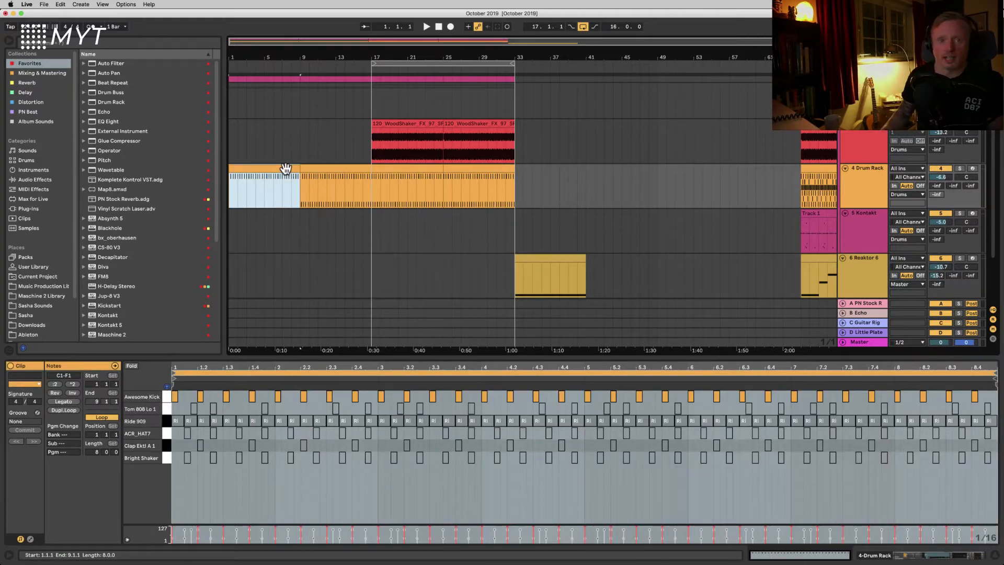
click(324, 167)
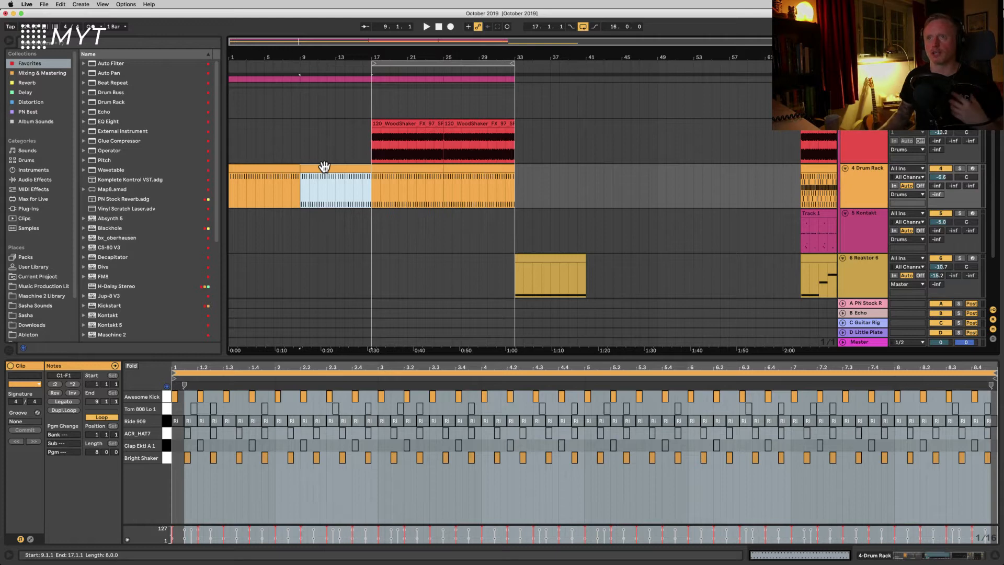
click(407, 123)
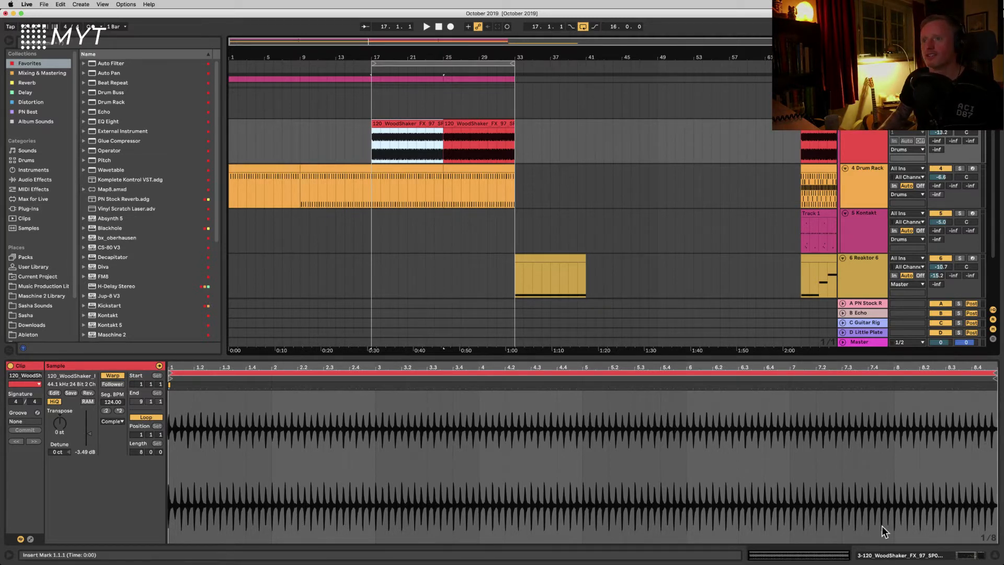
click(476, 237)
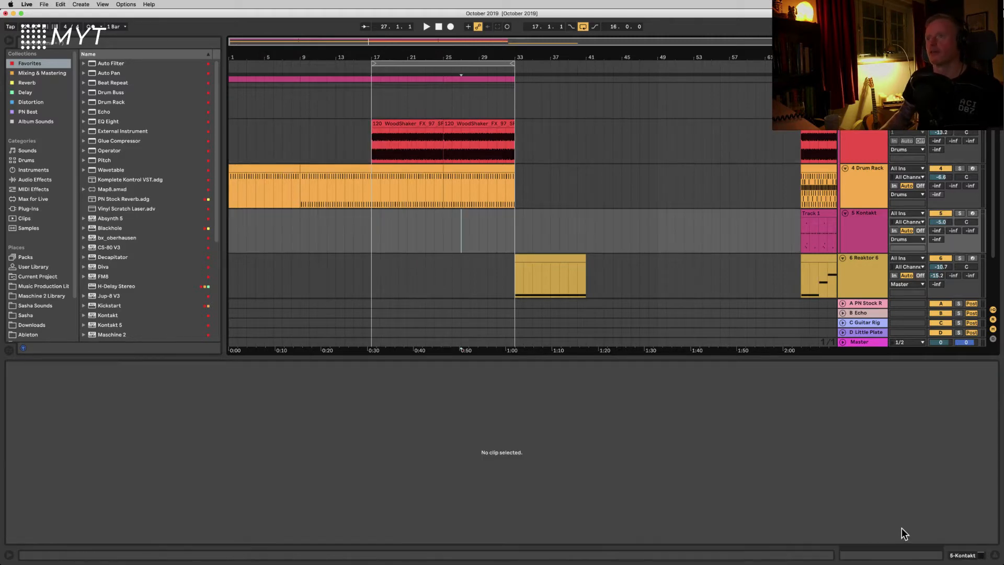
Step: Switch to automation mode for the drum clip at bar 25 and open the Drum Rack's Awesome Kick pad
click(458, 174)
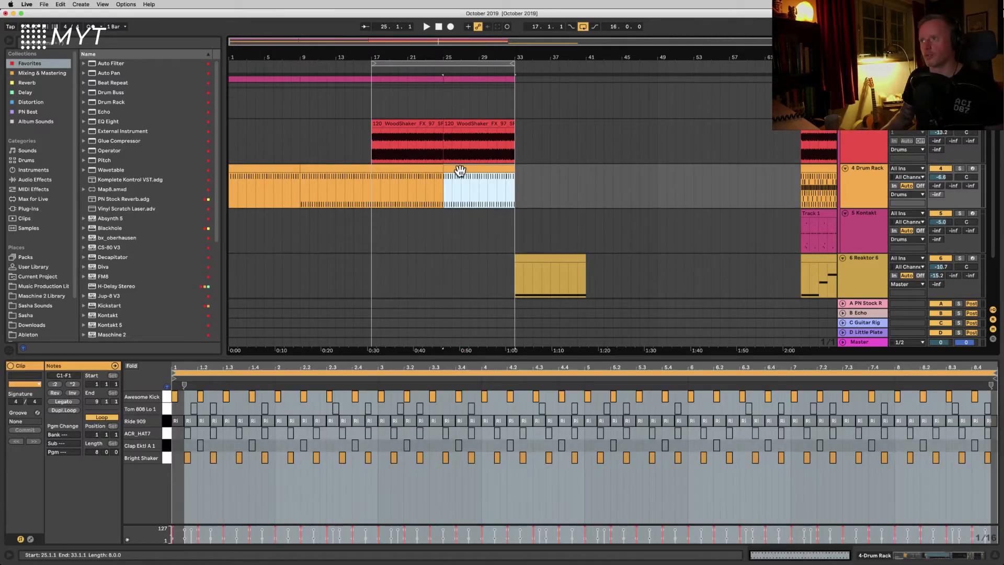
key(a)
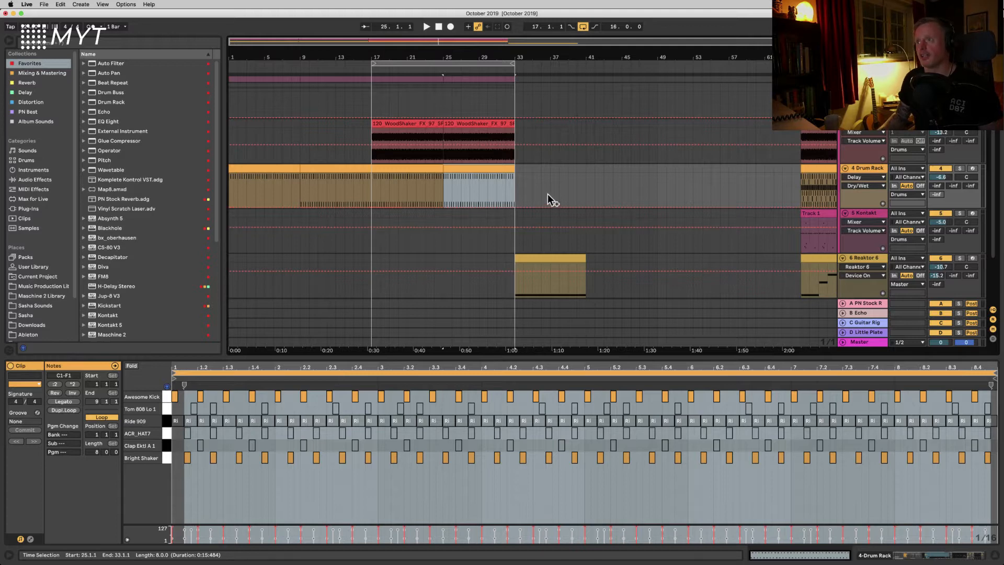
click(884, 168)
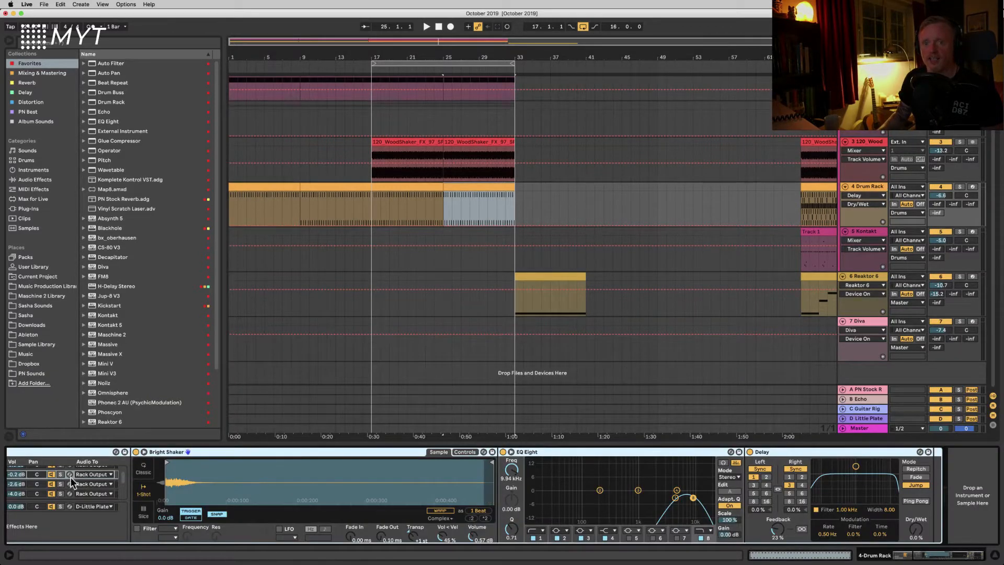
scroll(149, 485, left, 5)
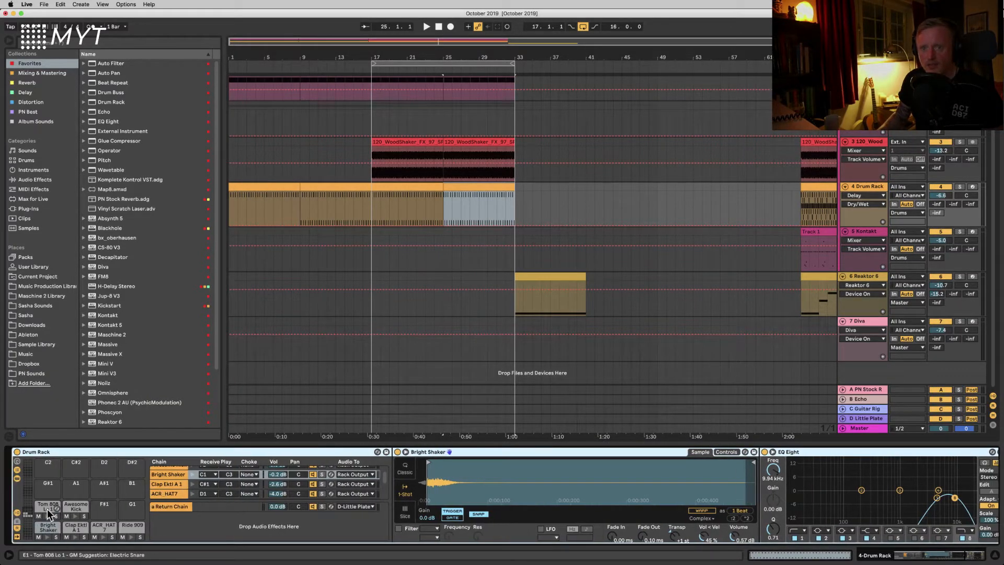
click(75, 506)
scroll(379, 510, right, 5)
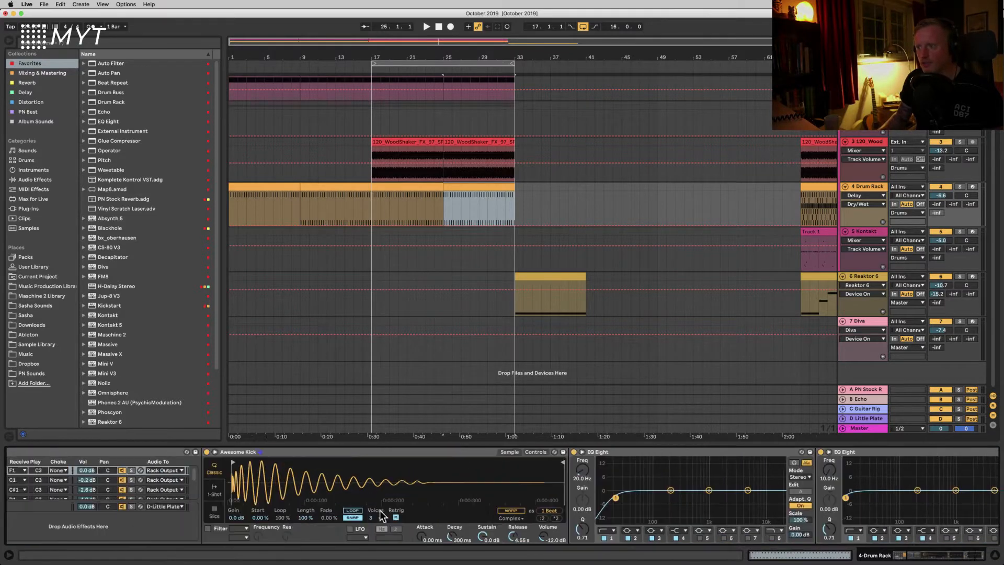
Step: Pick the Awesome Kick chain's EQ Eight Frequency as the Drum Rack track's automation parameter
mouse_move(701, 471)
mouse_down()
mouse_move(707, 481)
mouse_move(699, 474)
mouse_up()
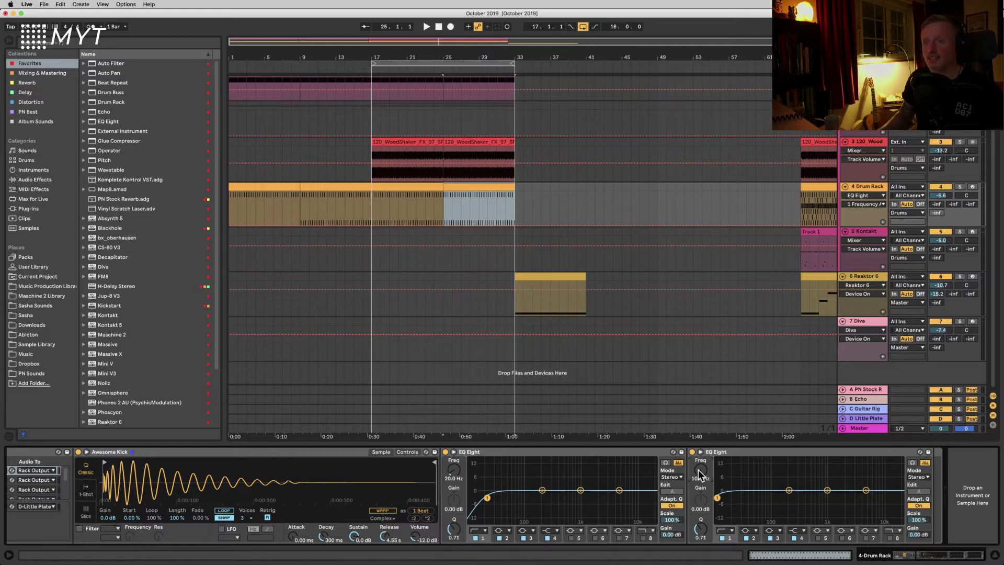
click(499, 453)
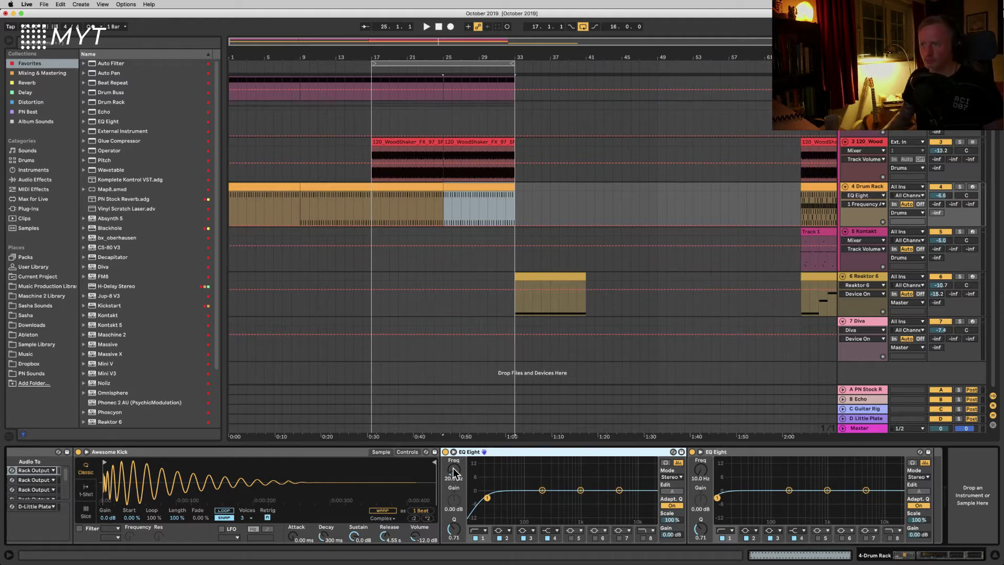
click(723, 451)
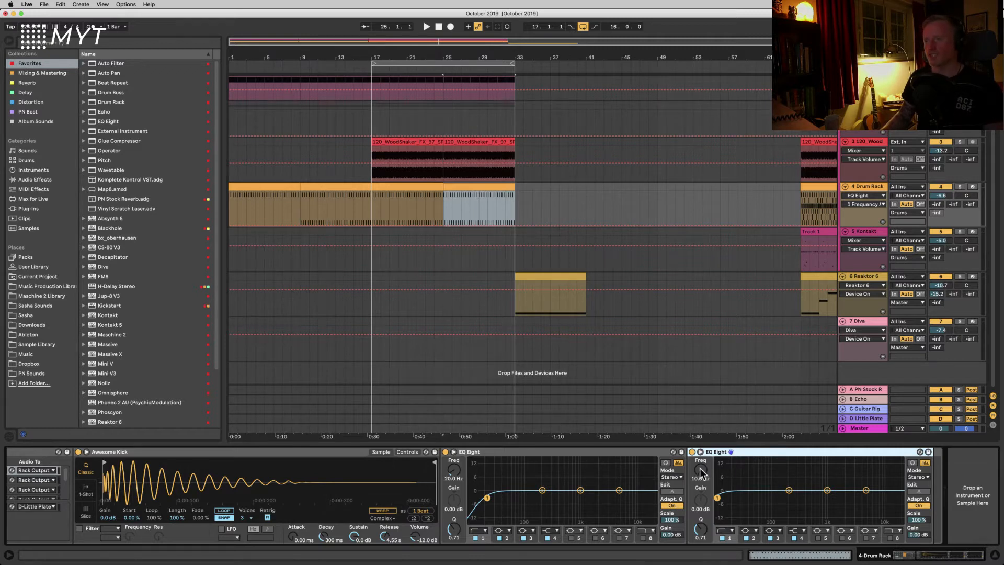
mouse_move(700, 469)
mouse_down()
mouse_move(700, 457)
mouse_move(701, 471)
mouse_up()
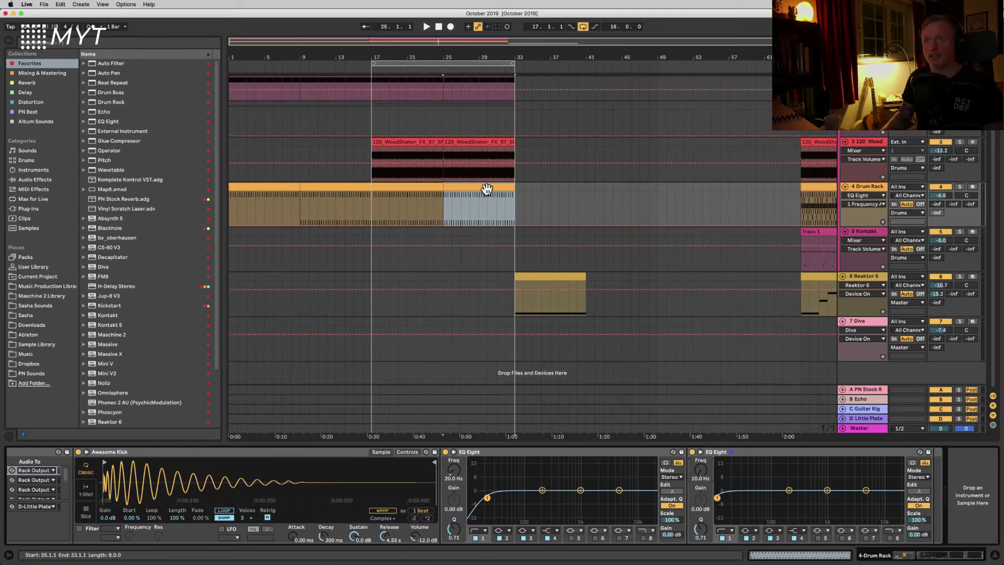
Step: Set a fixed grid and draw EQ Eight frequency automation at about 443 Hz over bars 25–33 of the Drum Rack track
right_click(529, 198)
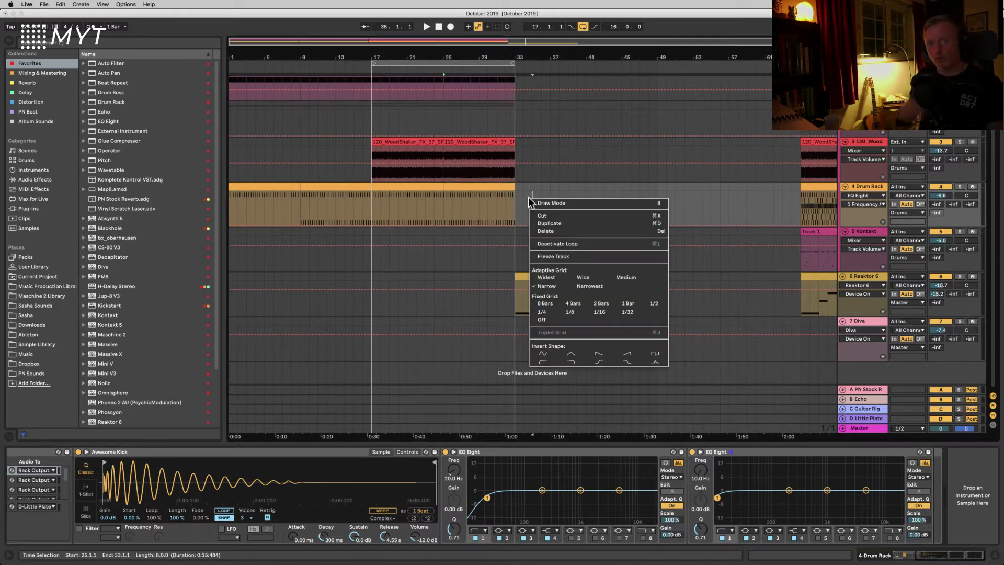
click(555, 307)
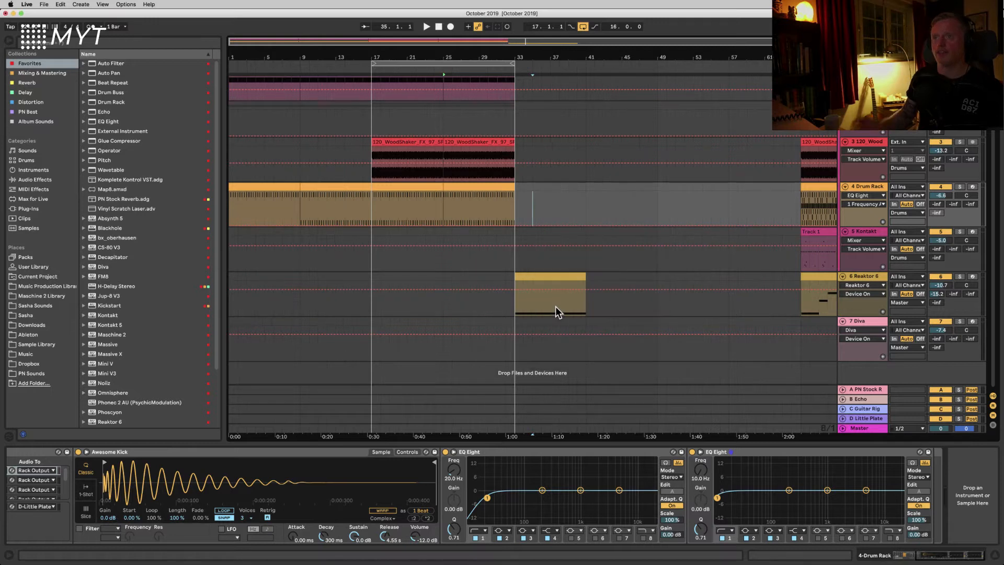
key(b)
click(491, 210)
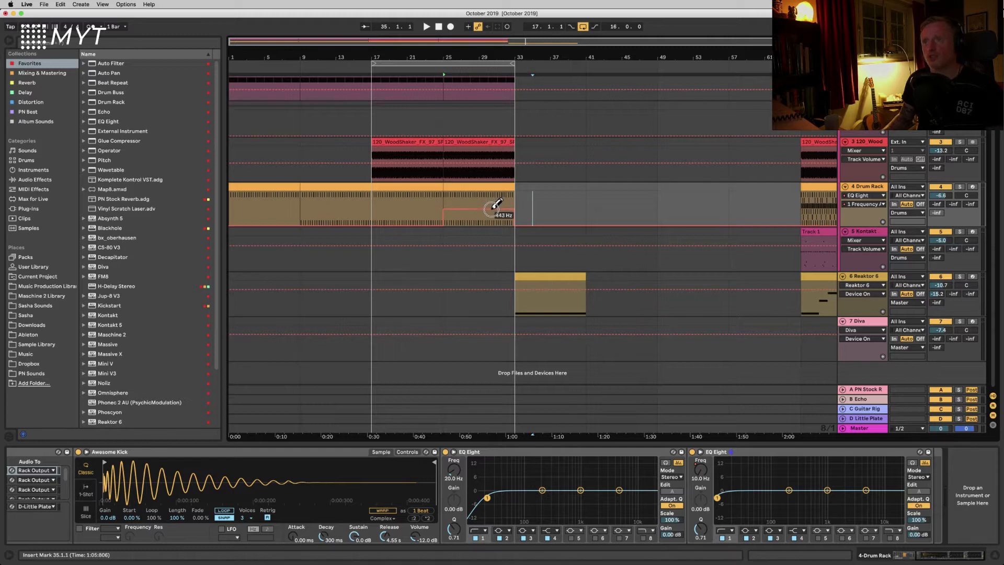
drag(492, 208, 491, 211)
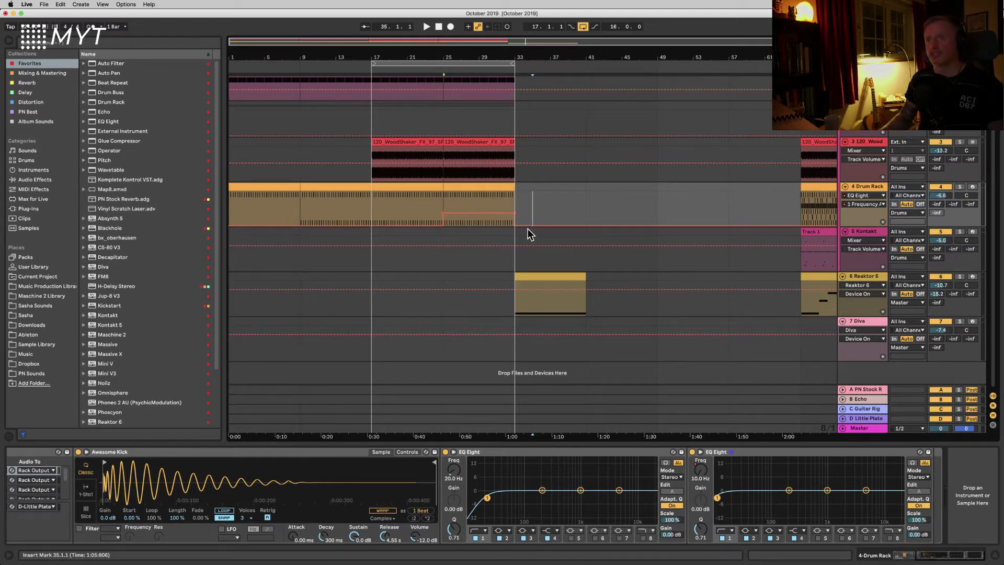
Step: Play the arrangement from bar 17 to hear the drum frequency automation
click(372, 205)
key(space)
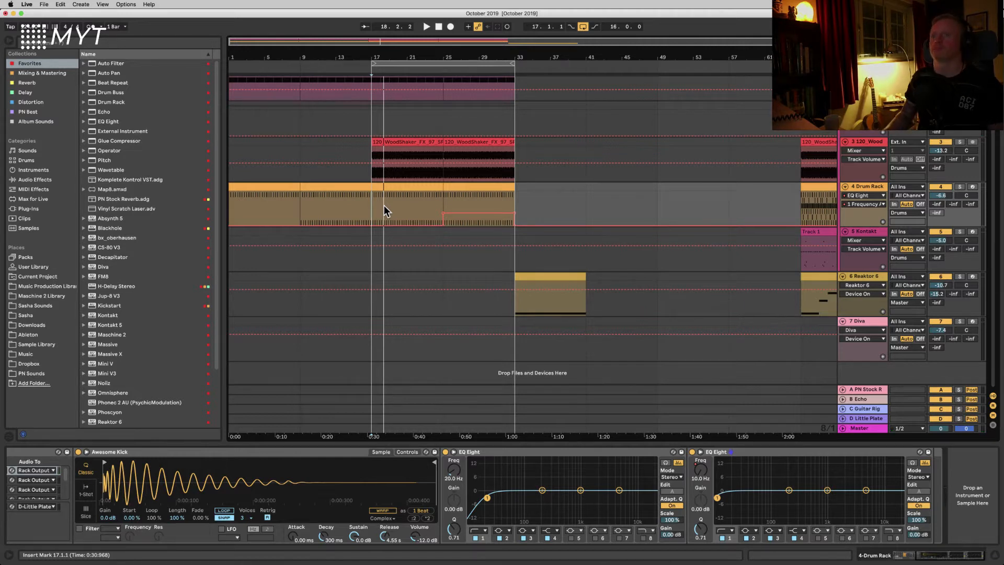
drag(445, 213, 443, 212)
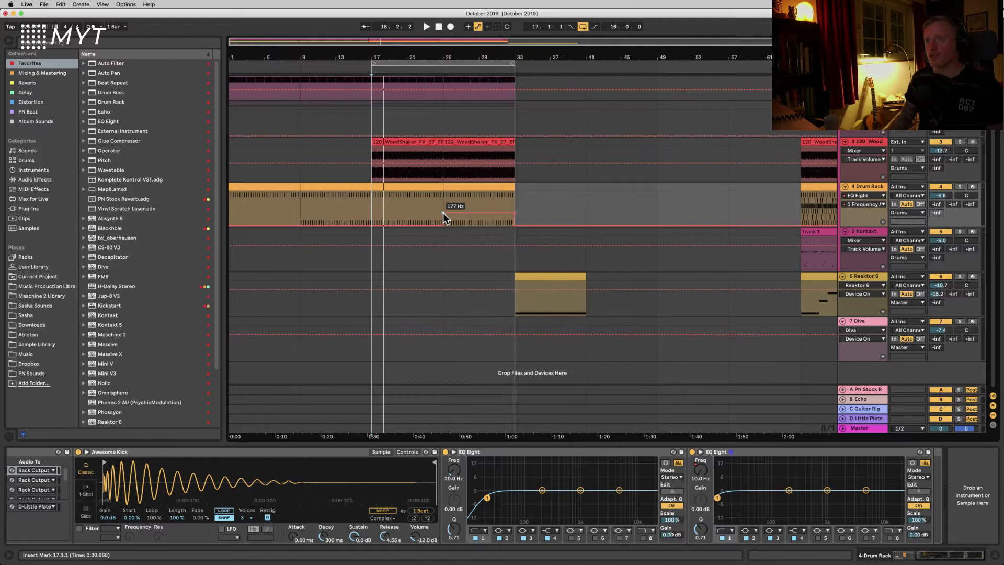
Step: Set the automation grid to a fixed 1 bar
right_click(529, 202)
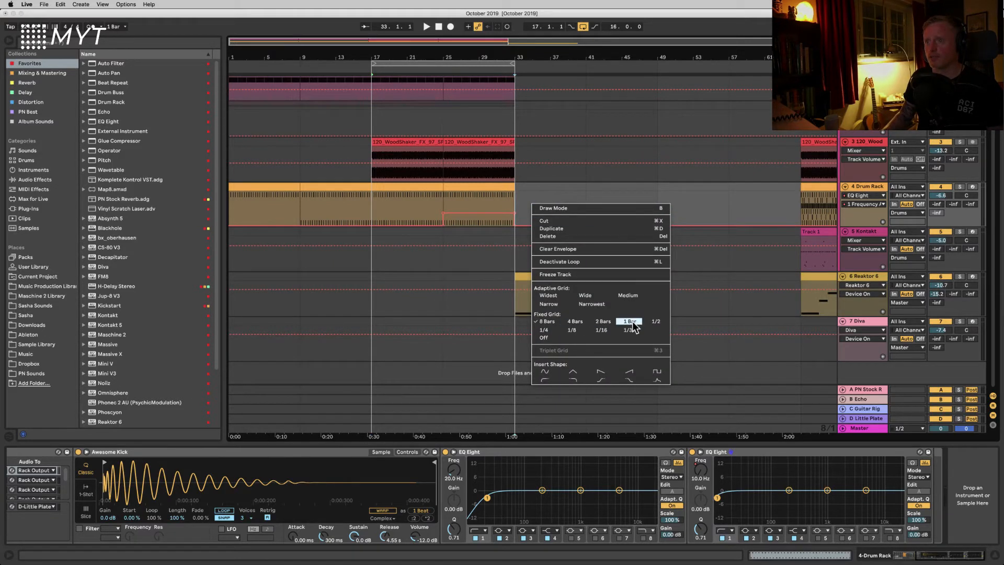
click(596, 329)
right_click(562, 208)
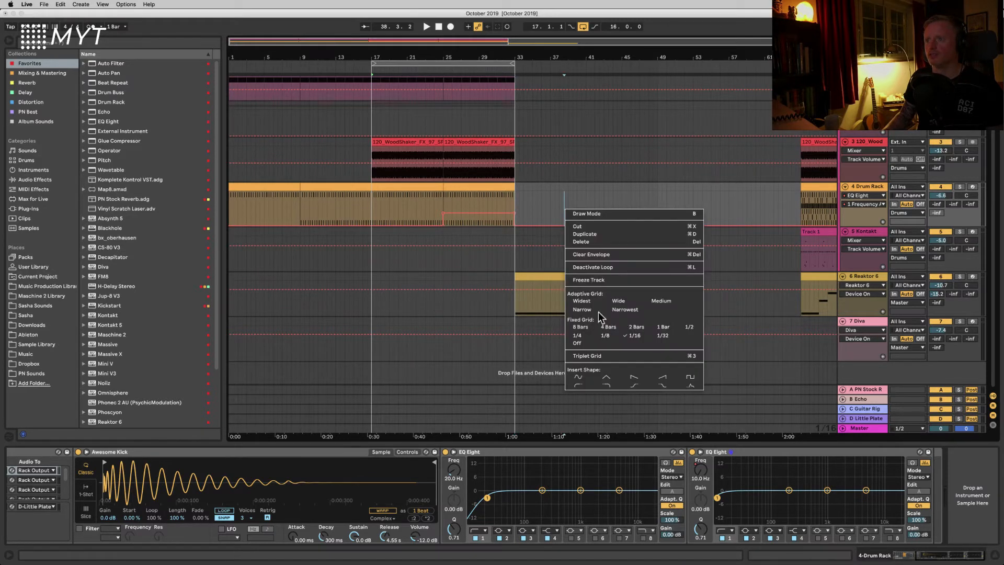
click(662, 327)
Step: Add breakpoints to ramp the EQ Eight frequency up across bars 25–33 of the drum clip
click(497, 207)
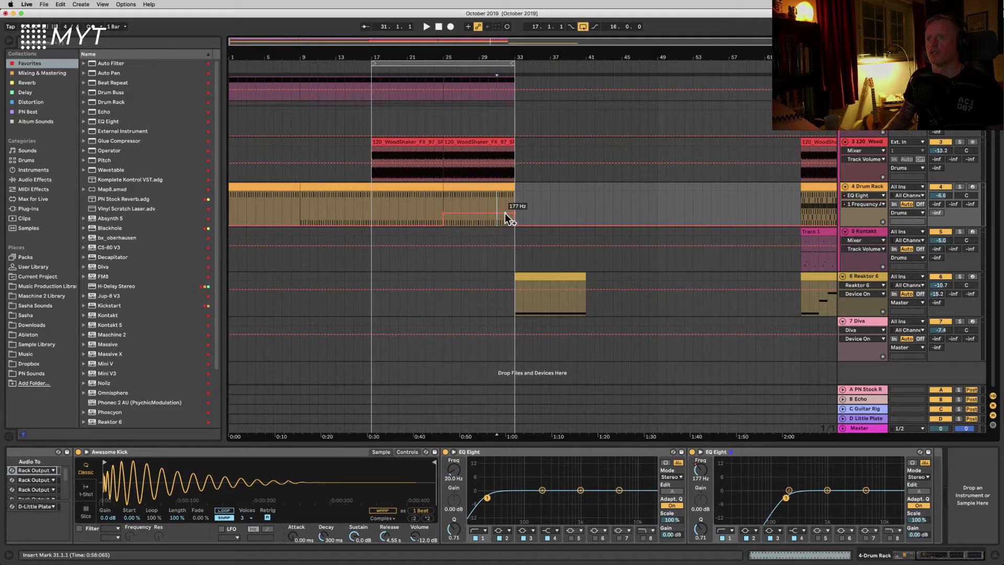
click(504, 213)
click(443, 212)
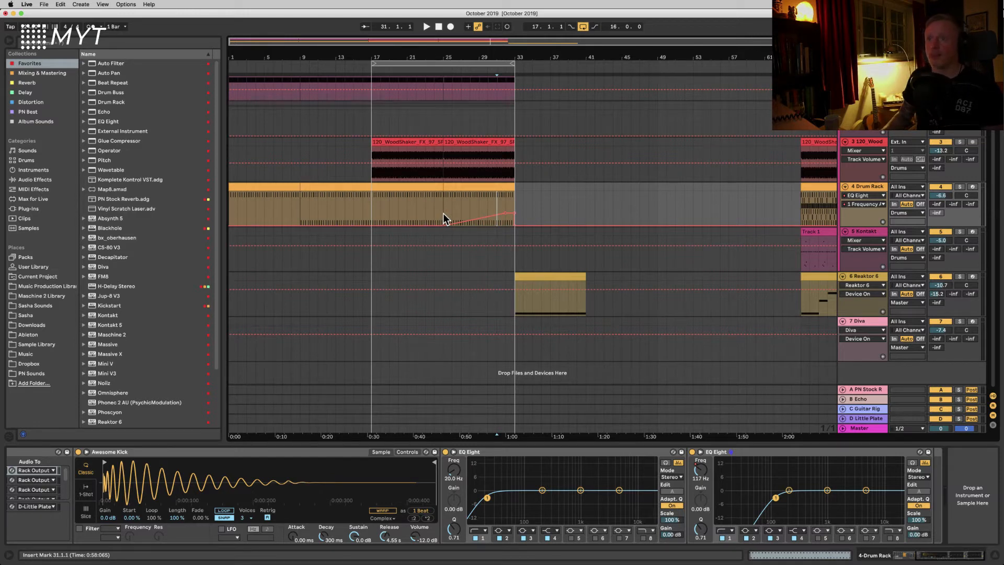
Step: Color the drum clip at bar 25 blue and select its time range
click(451, 189)
right_click(452, 189)
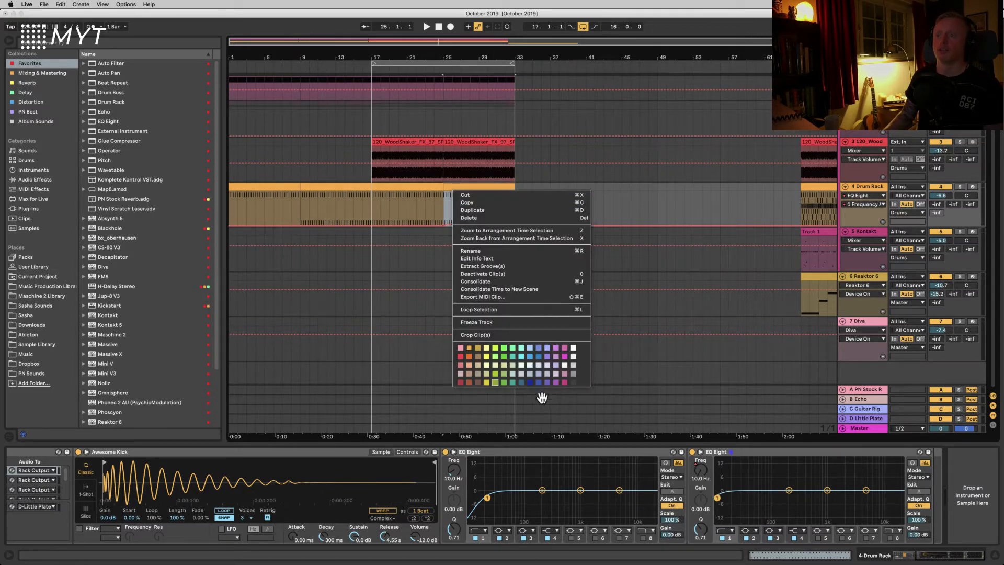
click(528, 356)
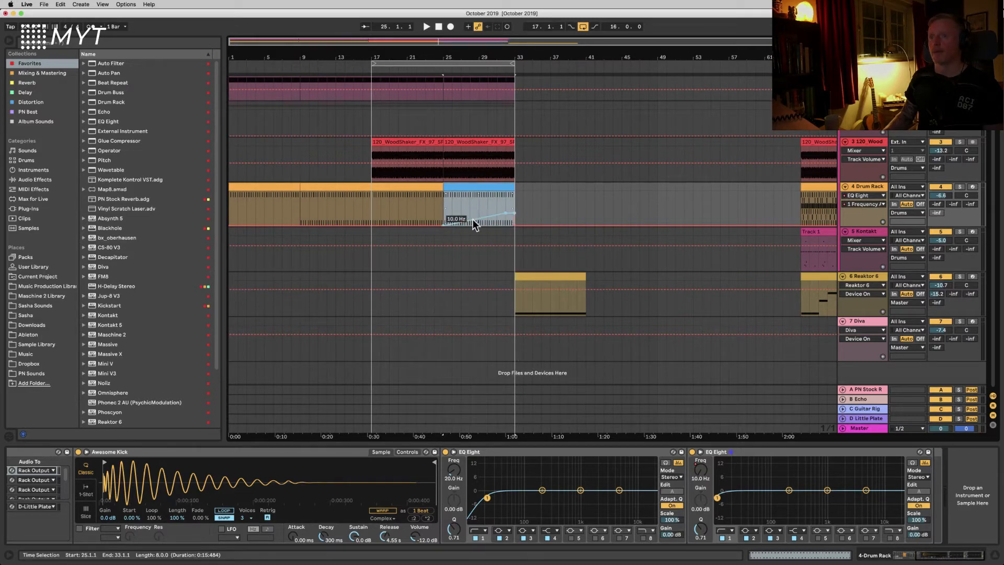
click(461, 204)
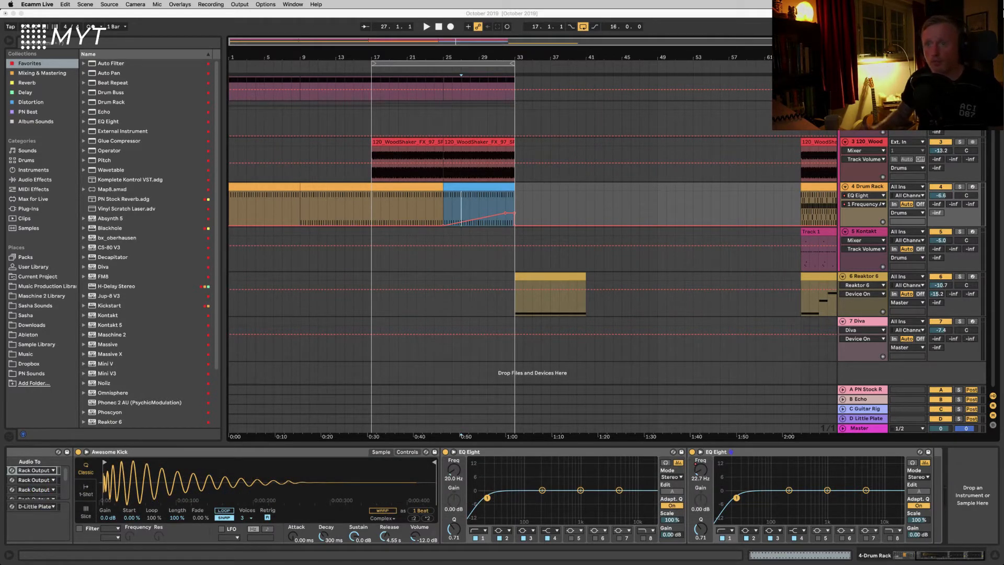
click(307, 264)
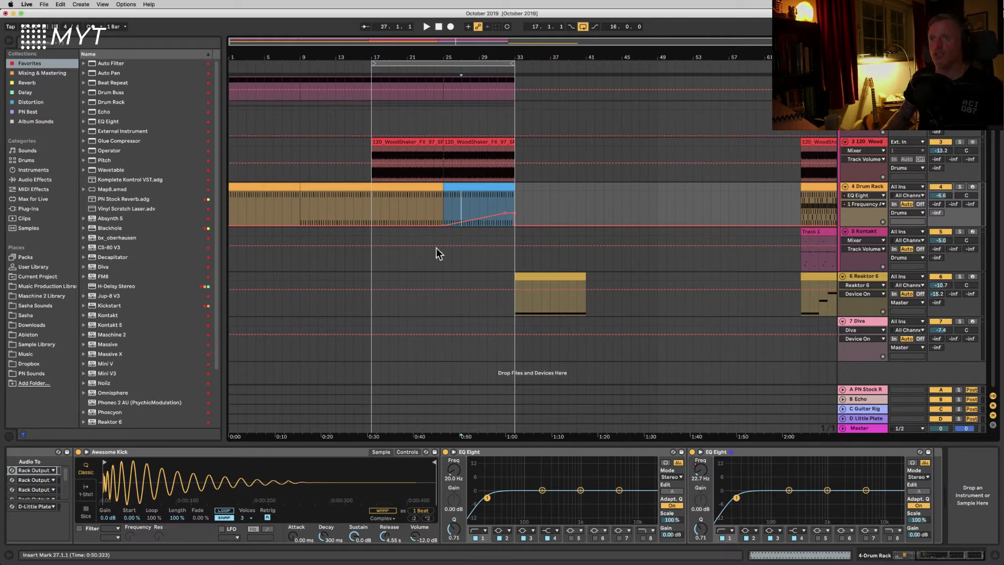
click(445, 199)
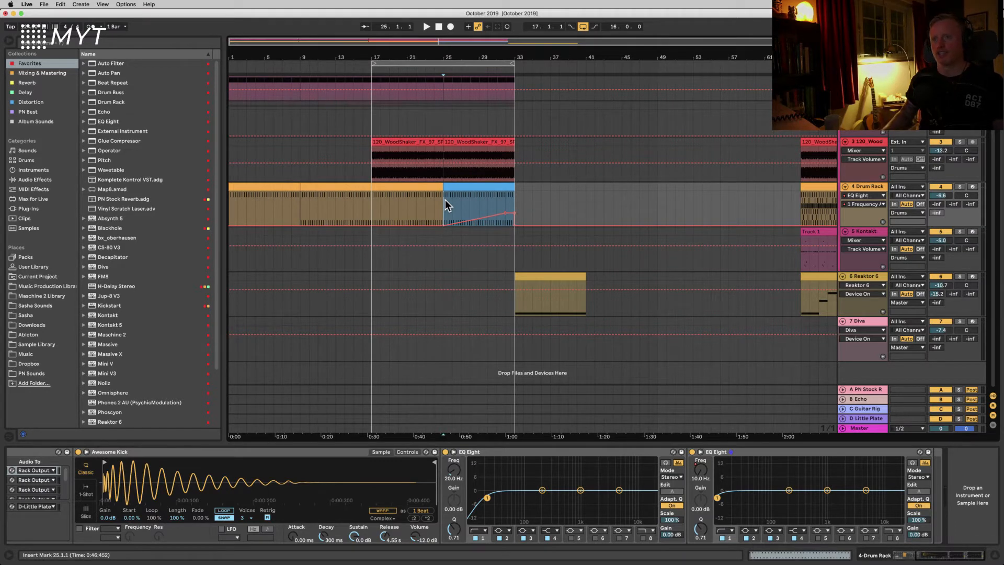
drag(443, 198, 480, 194)
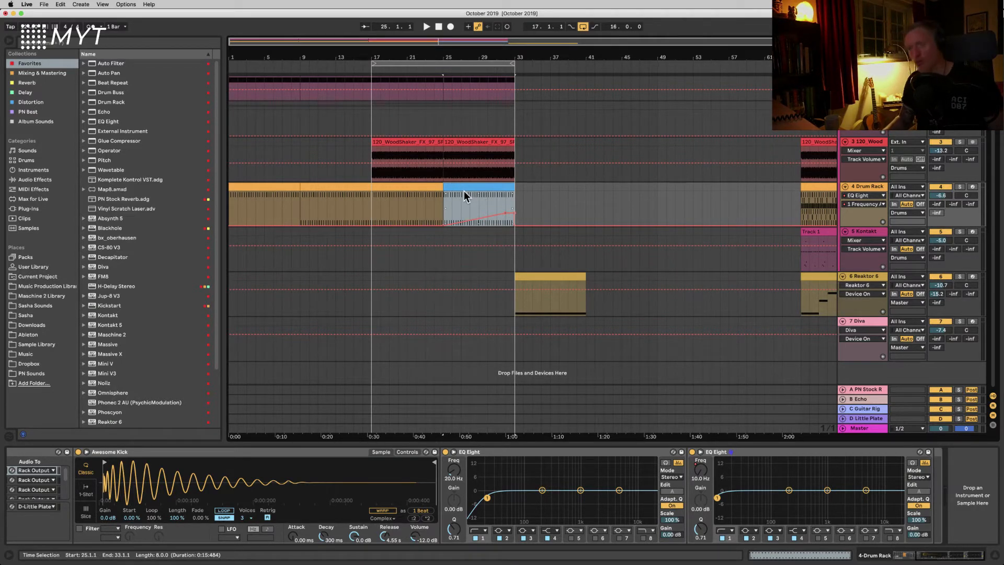
Step: Undo the last three edits
key(super+z)
key(super+z)
key(super+z)
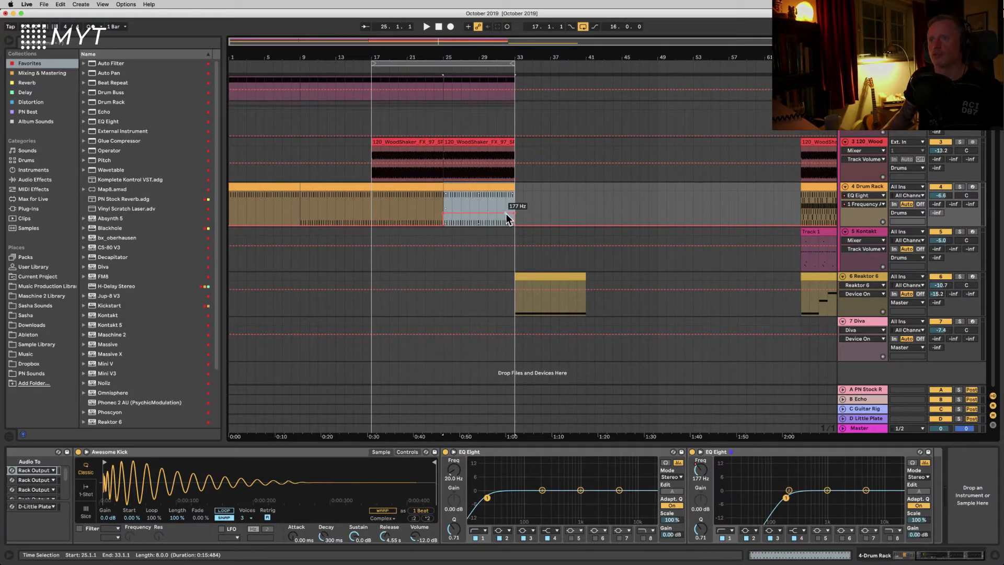
Step: Color the drum clip at bar 25 dark blue and duplicate it to bar 33
right_click(487, 190)
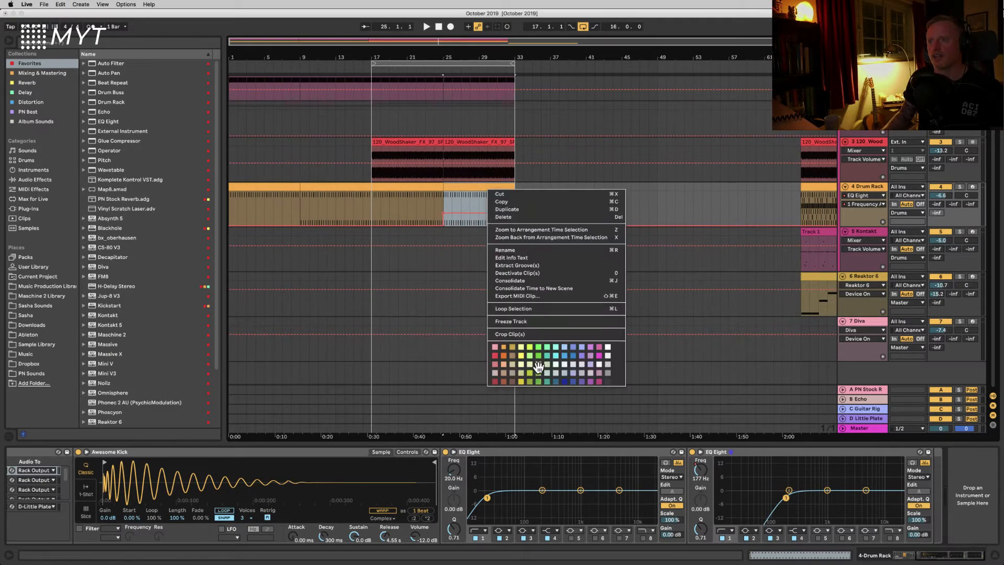
click(564, 382)
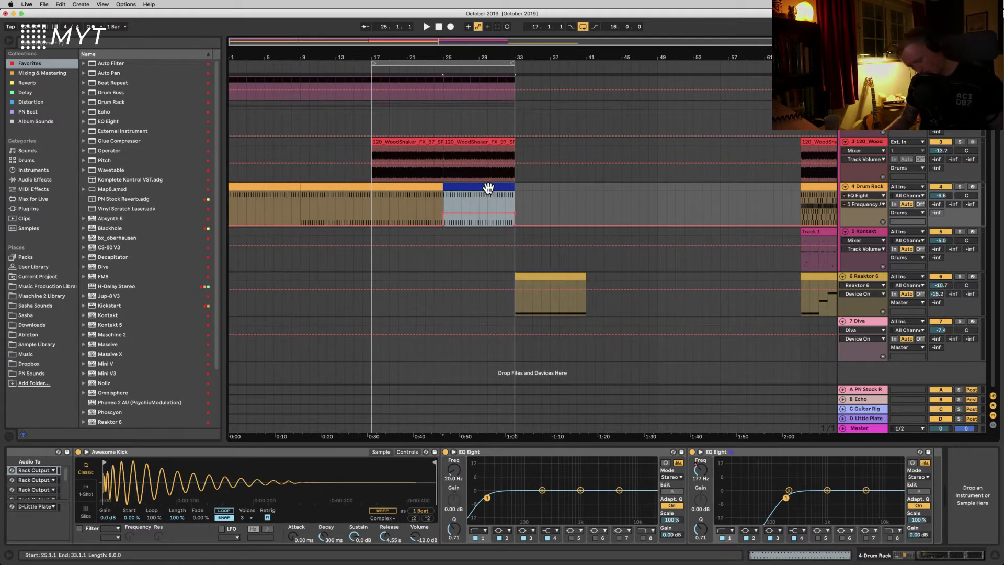
key(super+d)
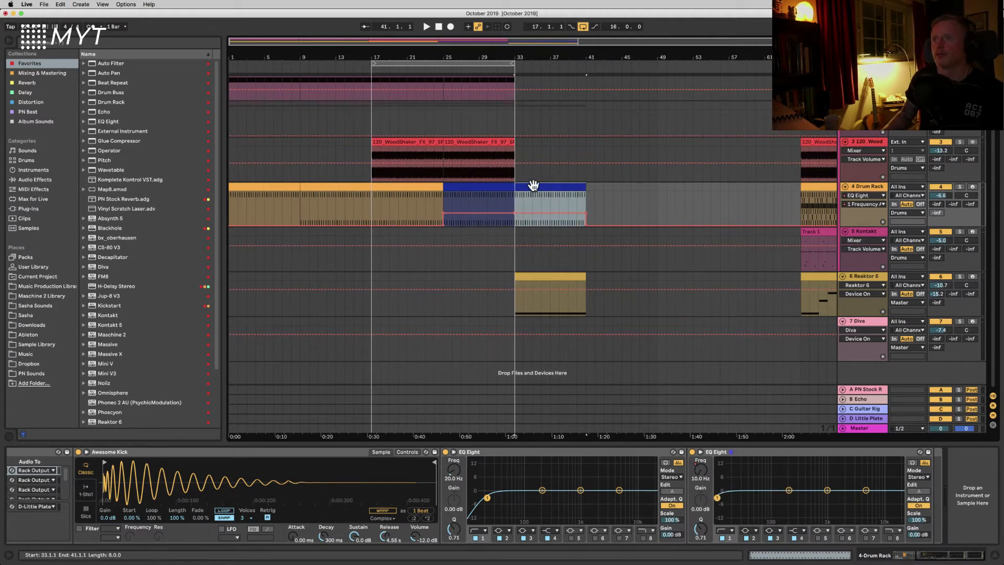
Step: Move the duplicated drum clip to bar 41 and draw frequency automation after bar 33 with the Draw tool
drag(570, 188, 606, 193)
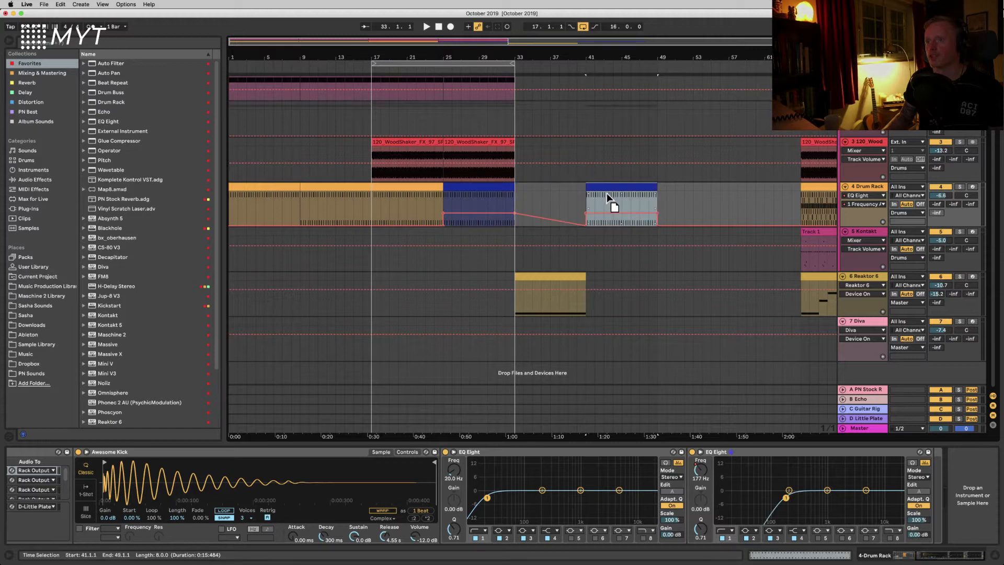
key(b)
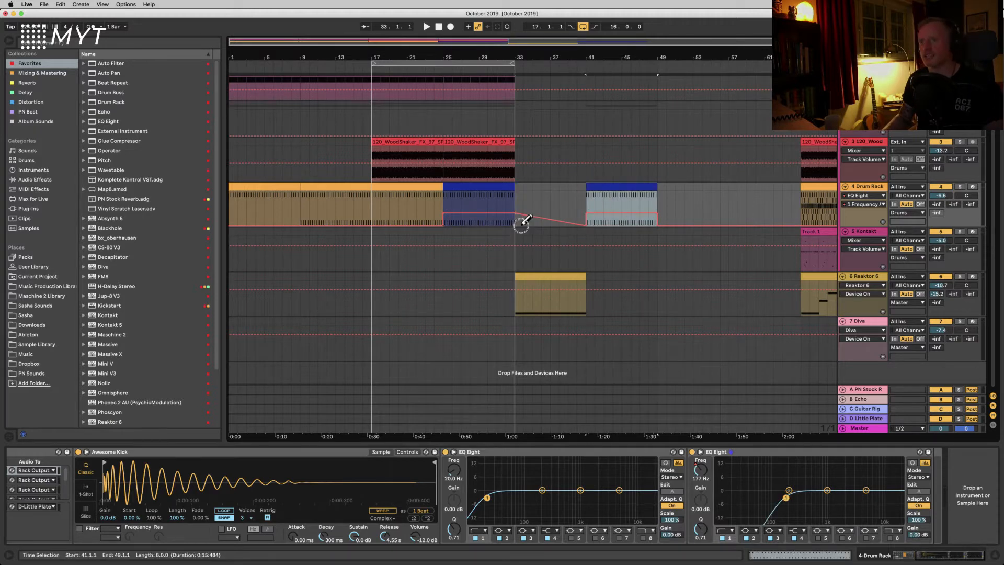
drag(522, 225, 576, 241)
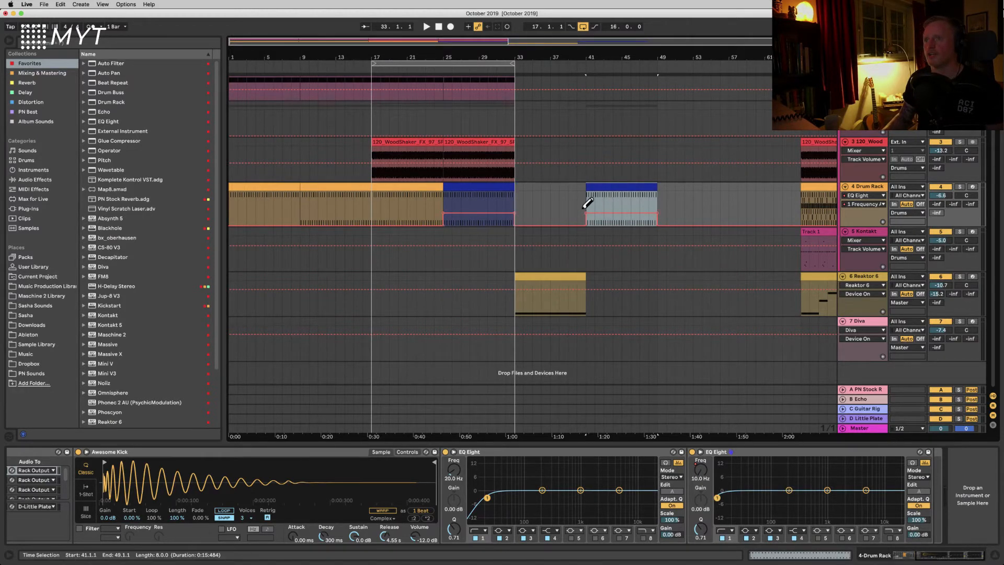
Step: Color the drum clip at bar 41 light blue
right_click(605, 190)
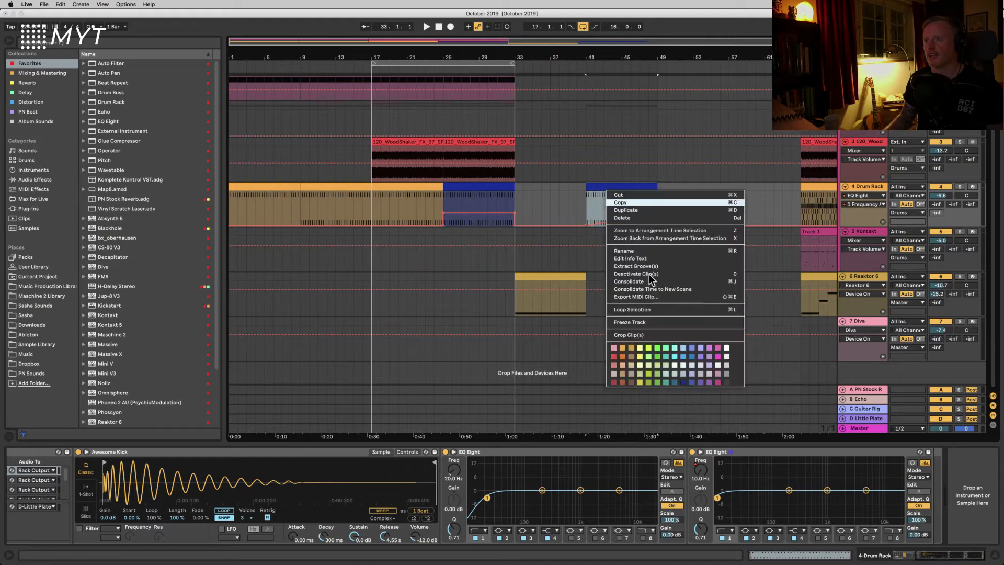
click(693, 357)
click(554, 208)
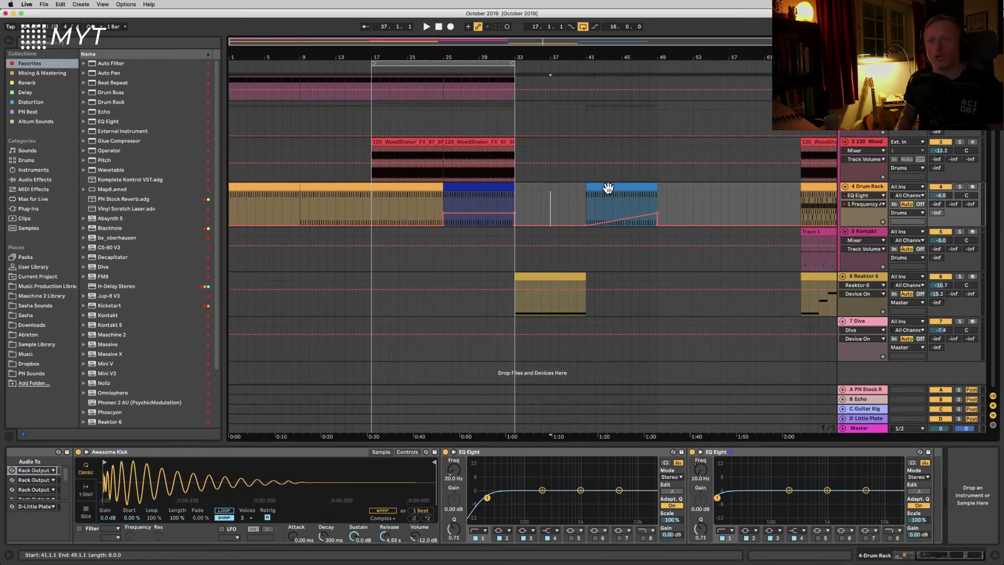
key(minus)
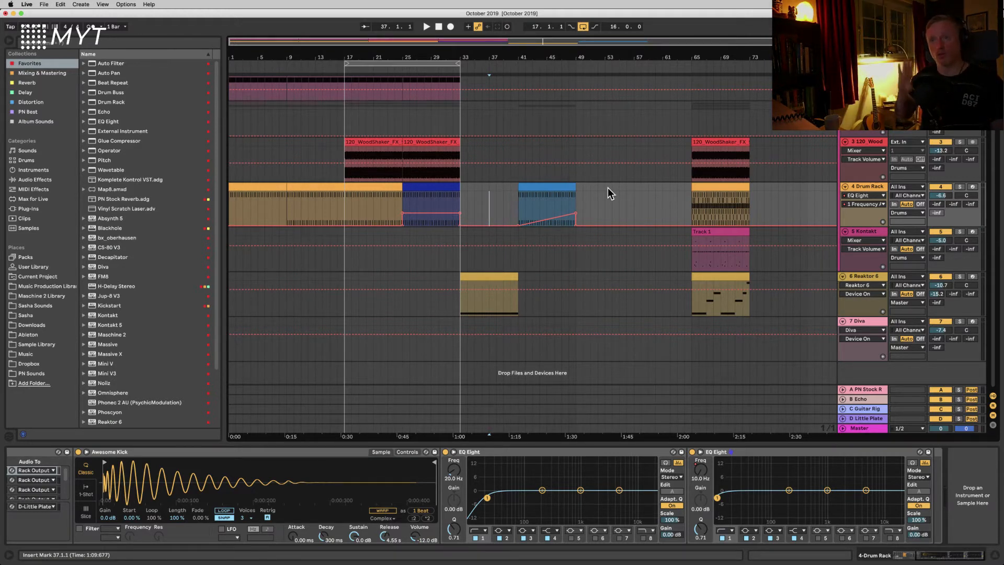
Step: Rearrange the drum clips so the light blue ramp clip sits at bar 25 and the dark blue clip at bar 57
drag(551, 184, 785, 199)
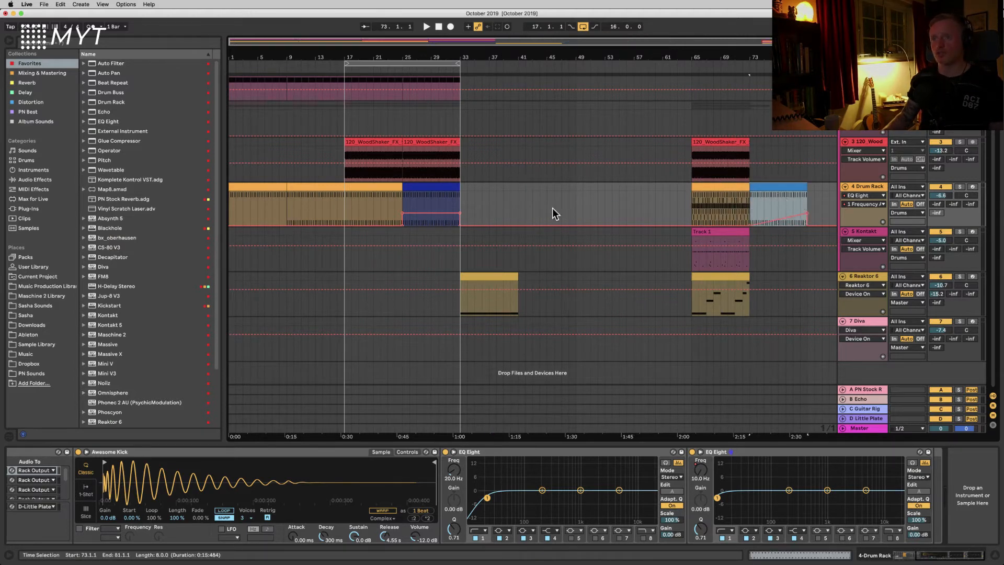
drag(435, 193, 669, 196)
drag(770, 188, 454, 215)
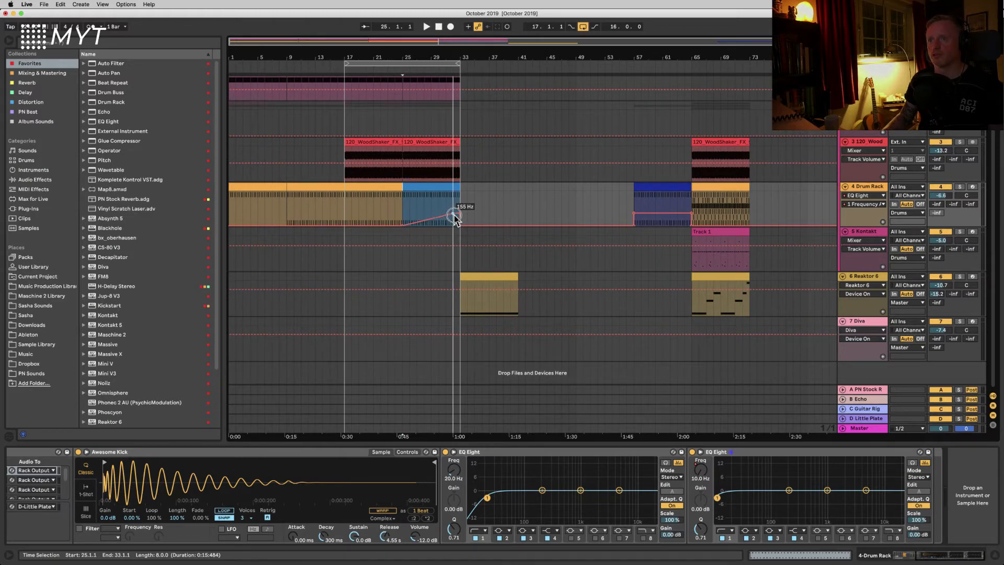
Step: Play from bar 17 and bend the frequency ramp in the bar 25 drum clip into a curve
drag(457, 63, 392, 224)
click(410, 215)
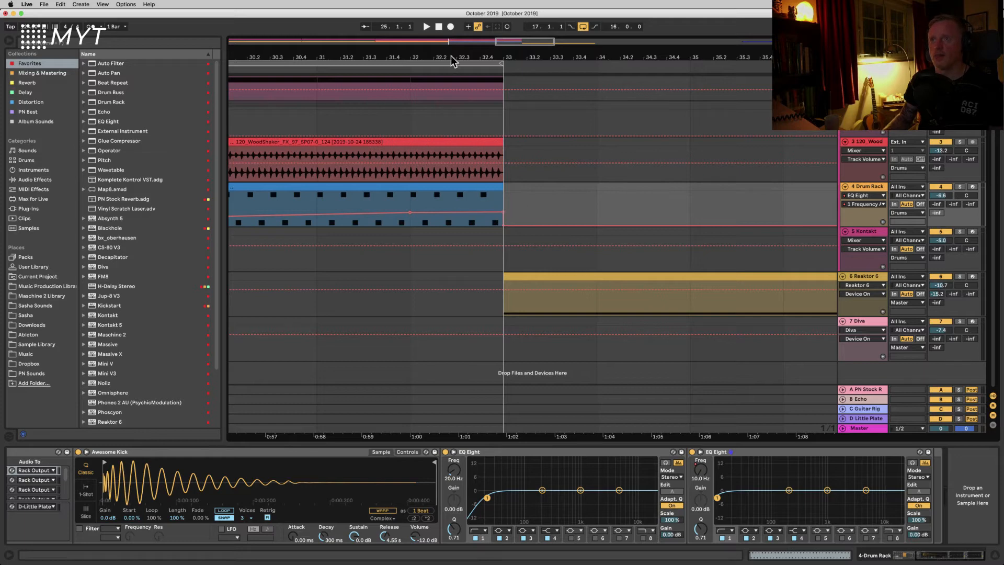
drag(446, 54, 589, 63)
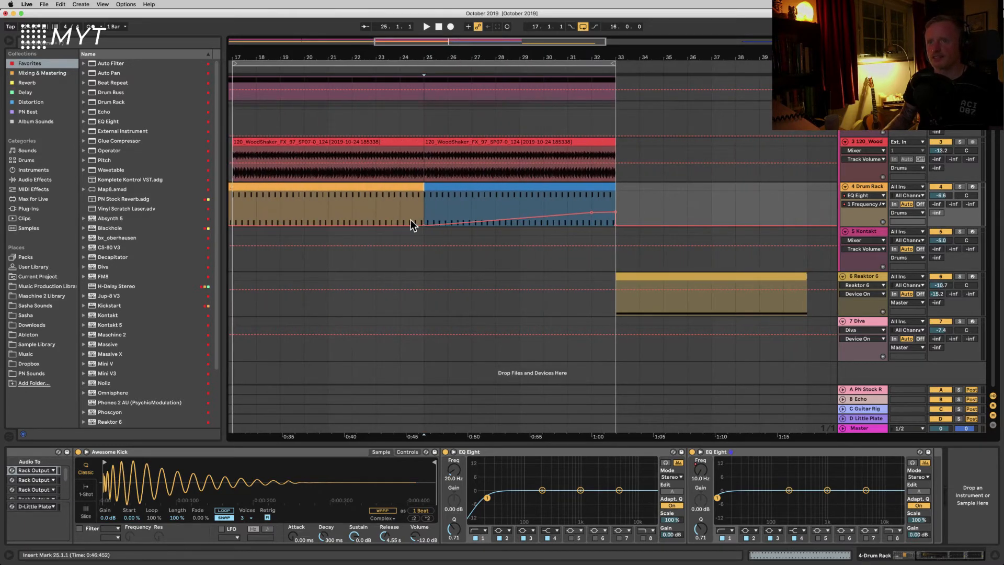
scroll(410, 217, left, 2)
click(285, 202)
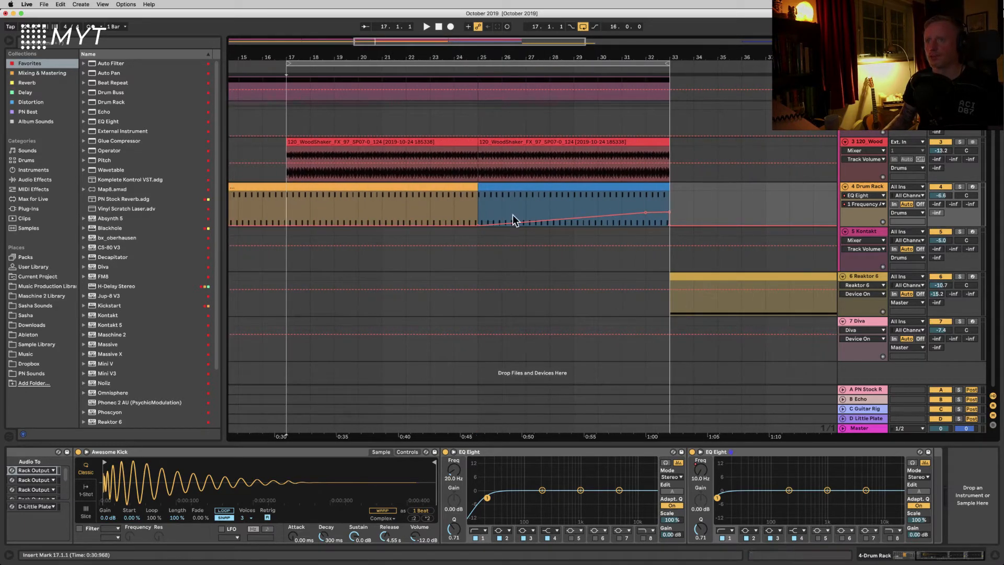
click(481, 206)
key(space)
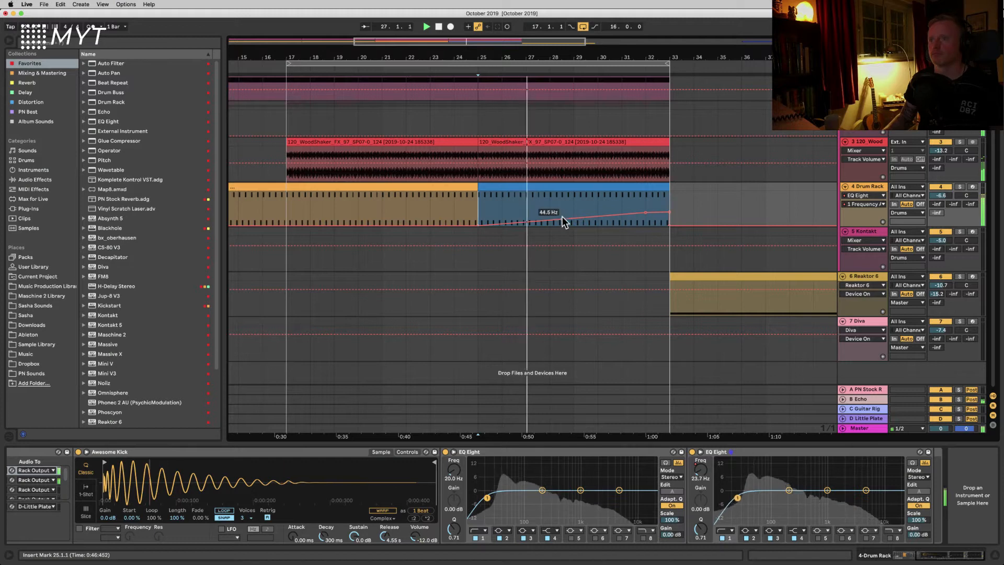
drag(564, 218, 564, 214)
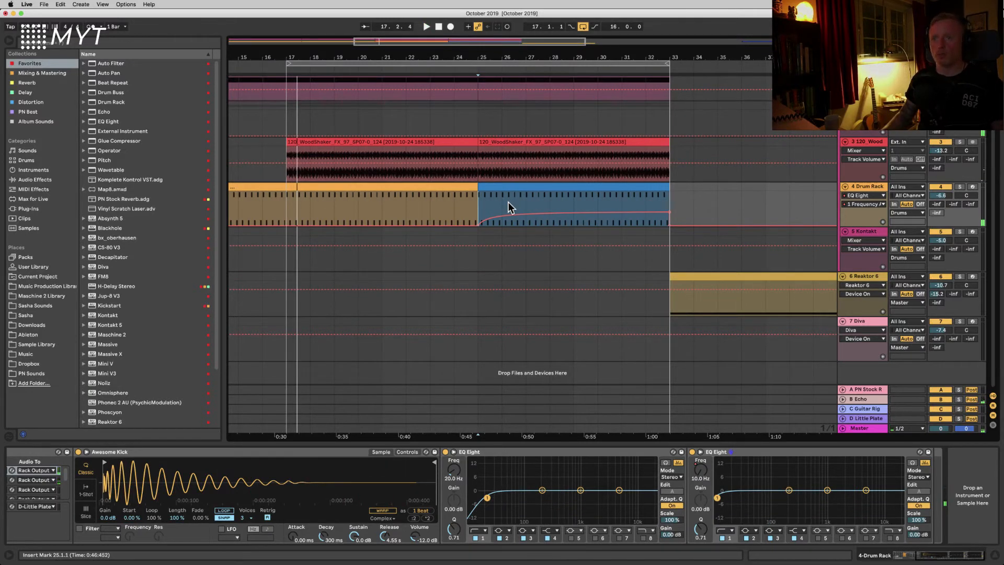
drag(534, 217, 534, 219)
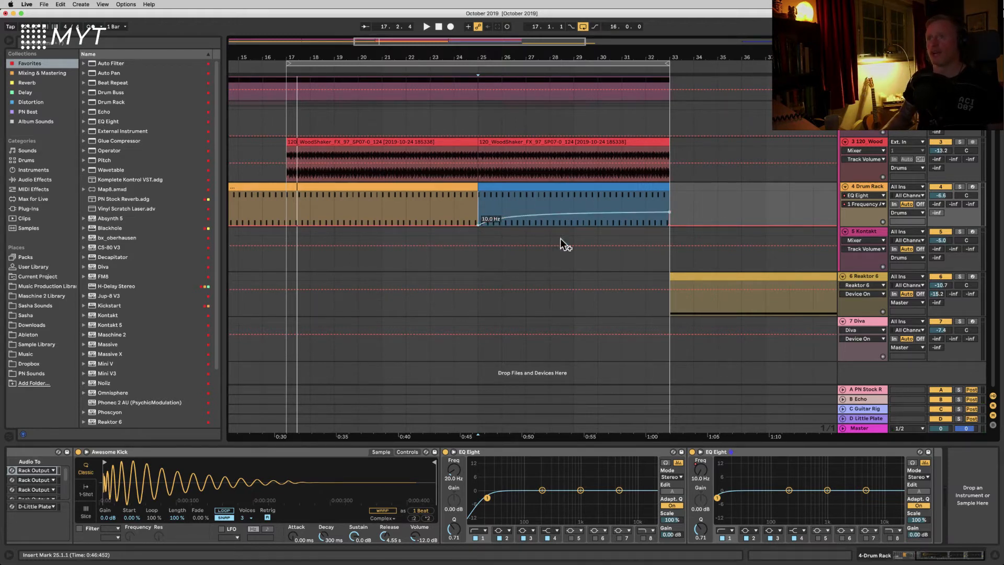
Step: Add a reverb send breakpoint at bar 33 on the Drums track, then select the PN Stock Reverb return track
drag(540, 56, 538, 53)
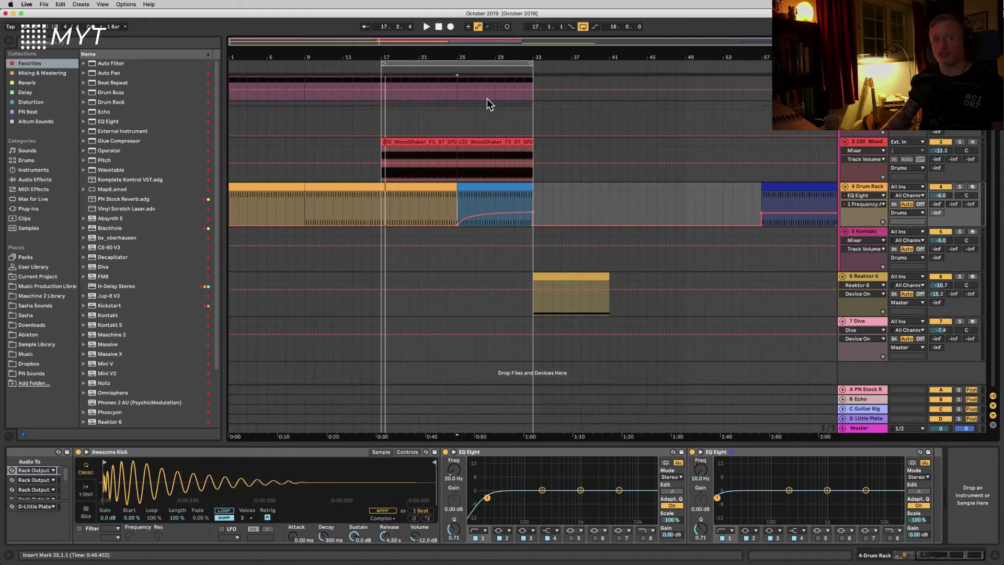
scroll(487, 98, up, 1)
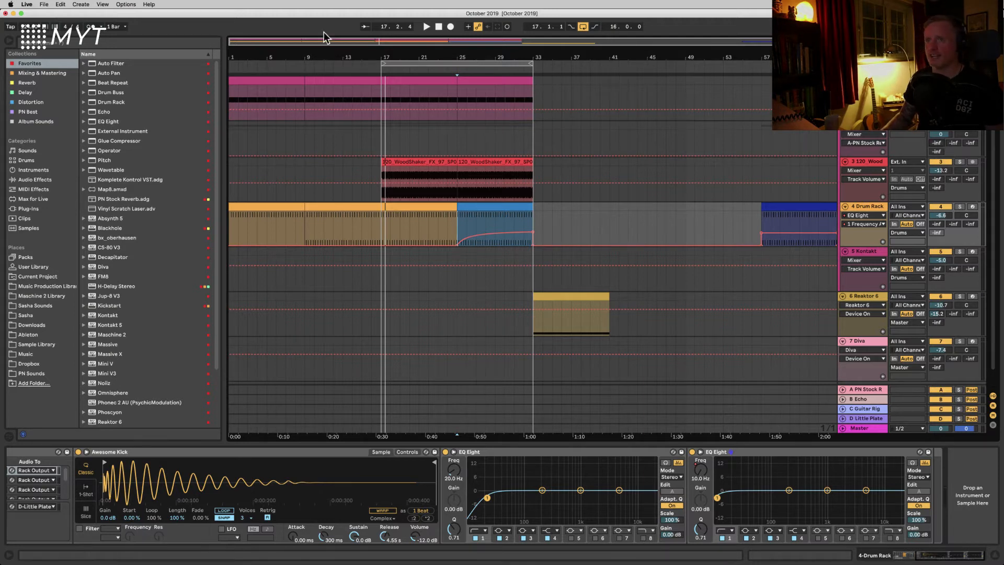
scroll(346, 117, right, 1)
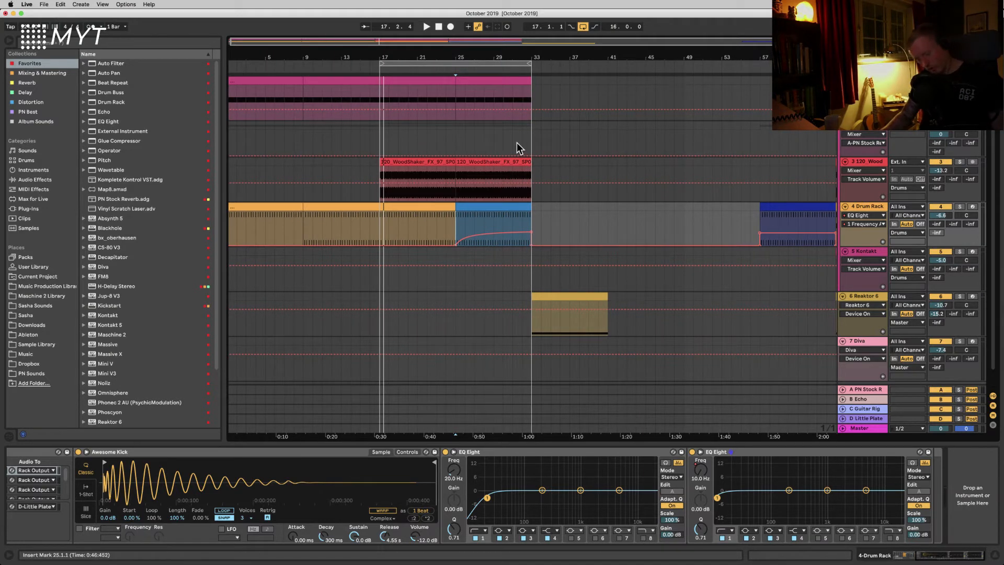
click(533, 132)
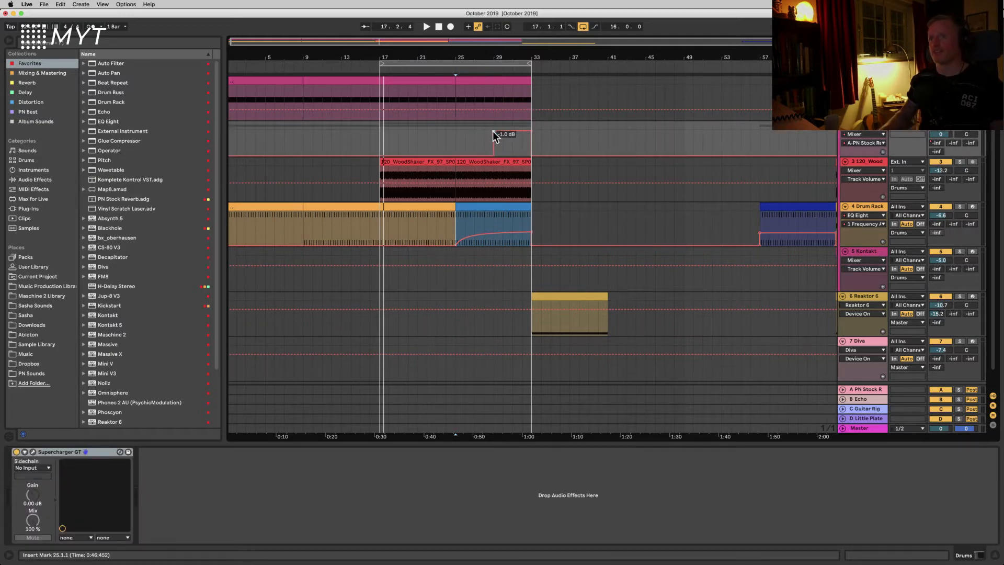
click(861, 390)
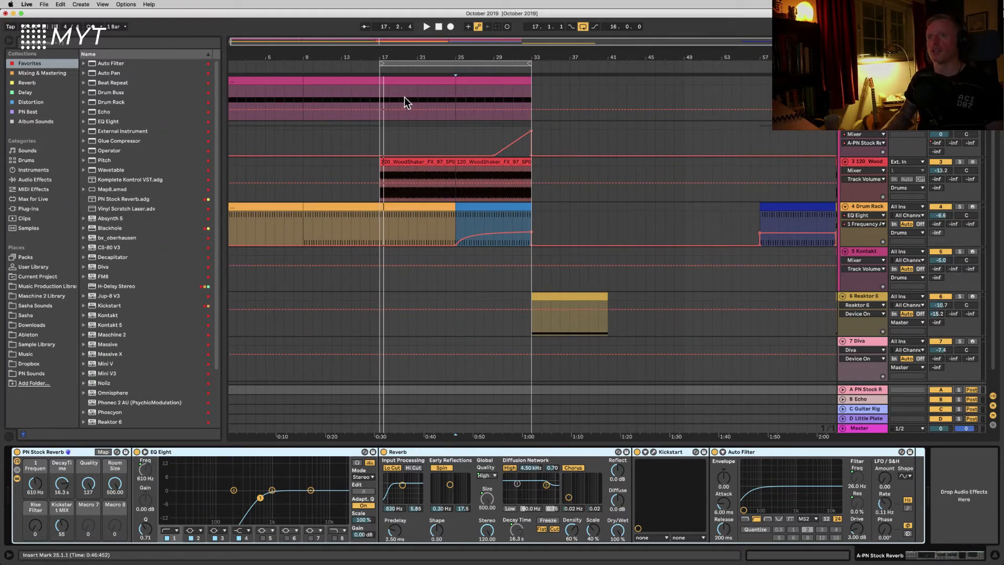
Step: Play the arrangement from around bar 25 to hear the drum transition with the reverb send ramp
click(455, 142)
key(space)
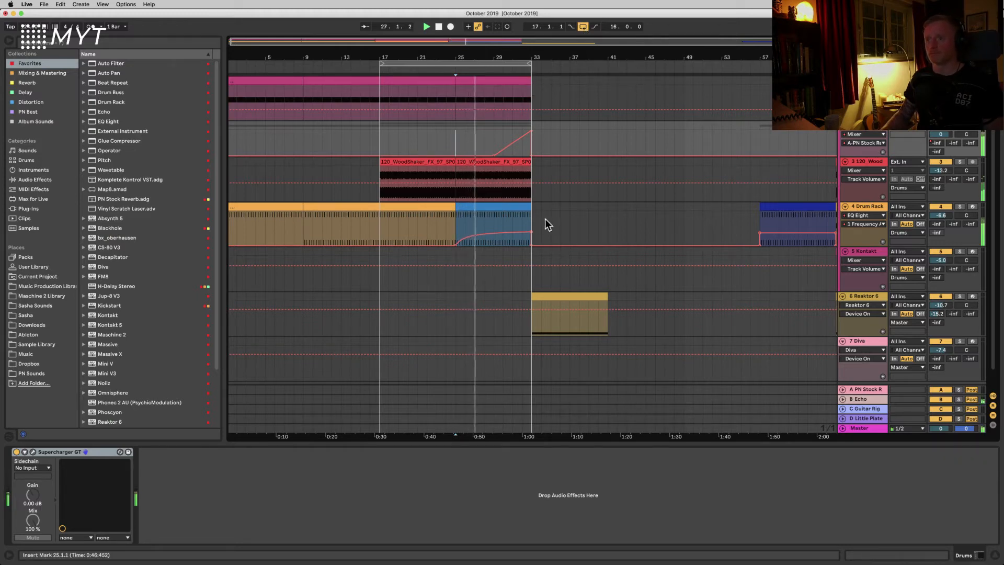
drag(532, 231, 532, 230)
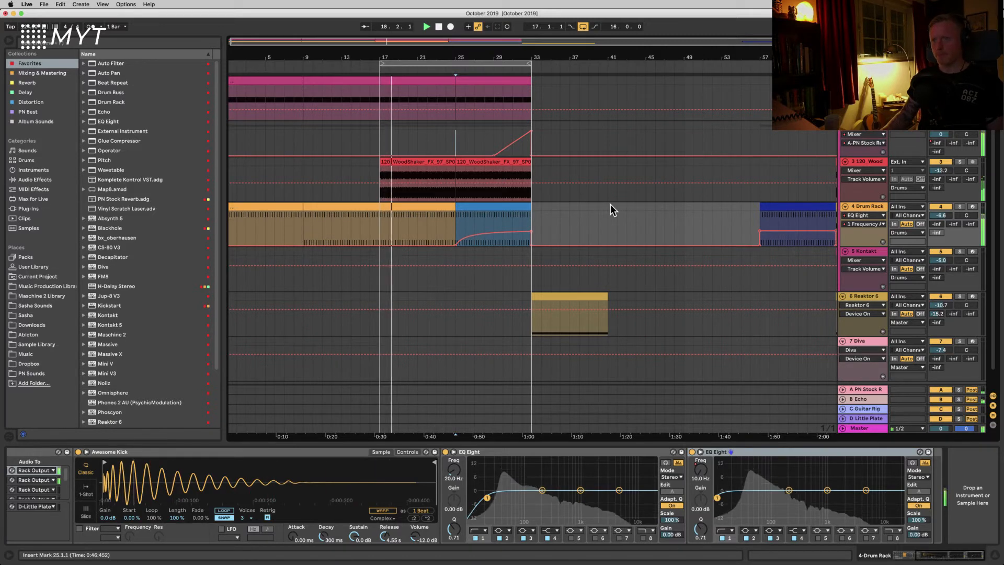
key(space)
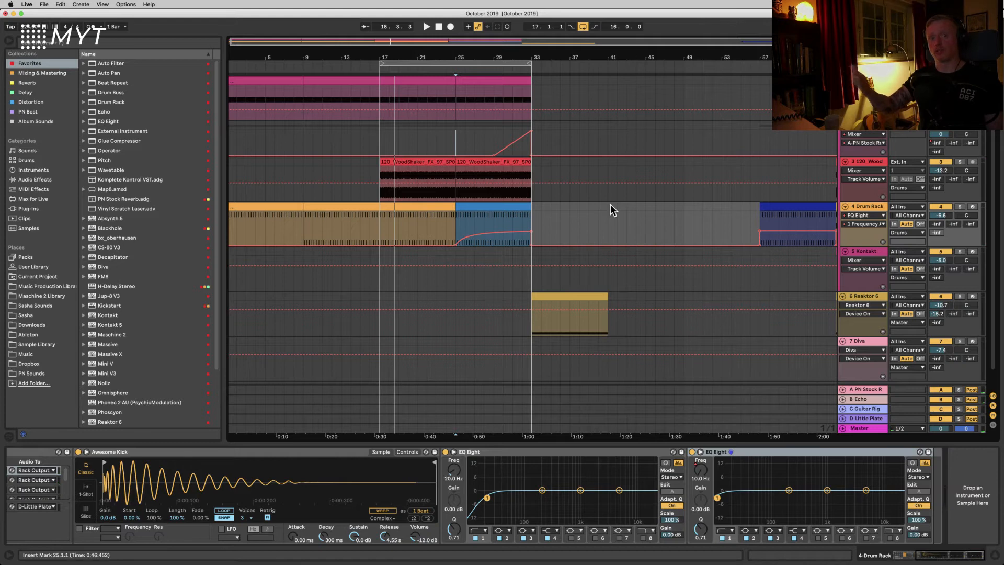
Step: Select bars 25 to 33 and duplicate that section so it repeats at bars 33 to 41
scroll(610, 203, right, 1)
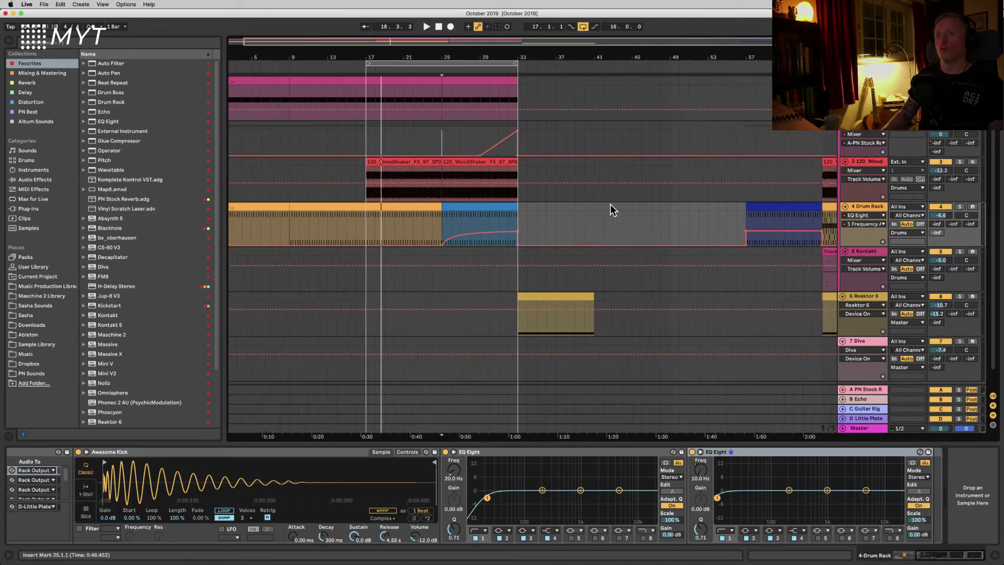
scroll(519, 233, left, 1)
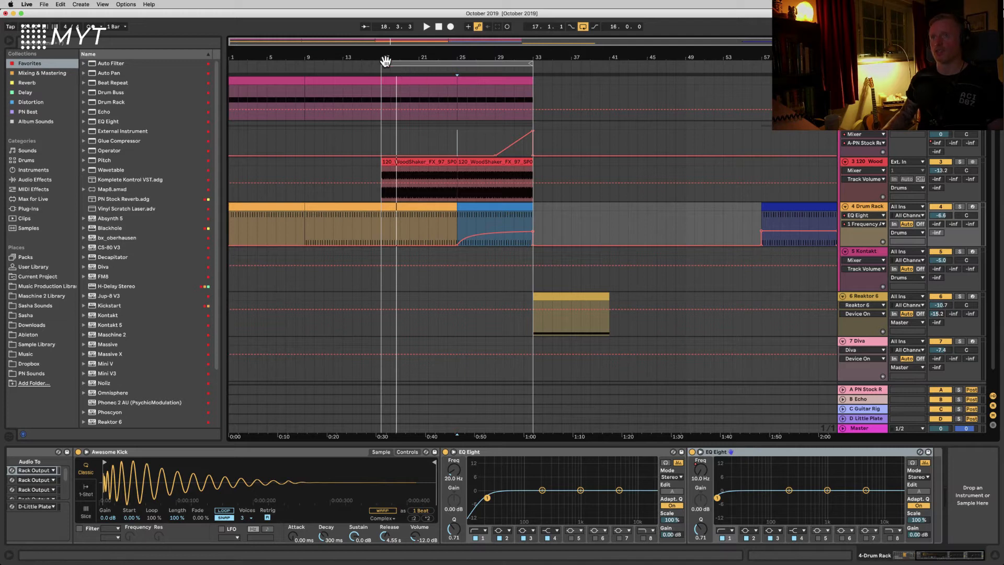
drag(384, 62, 458, 69)
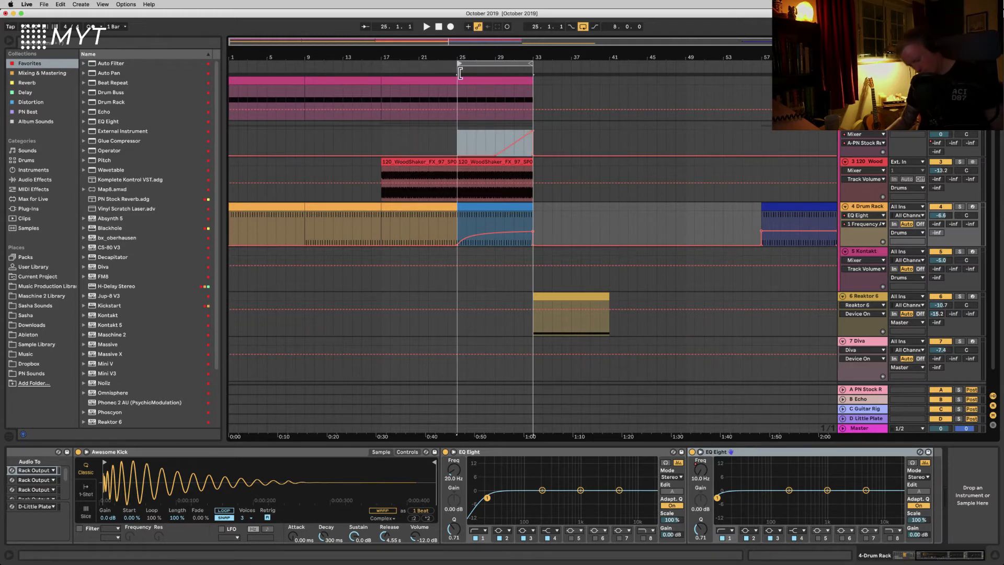
key(super+l)
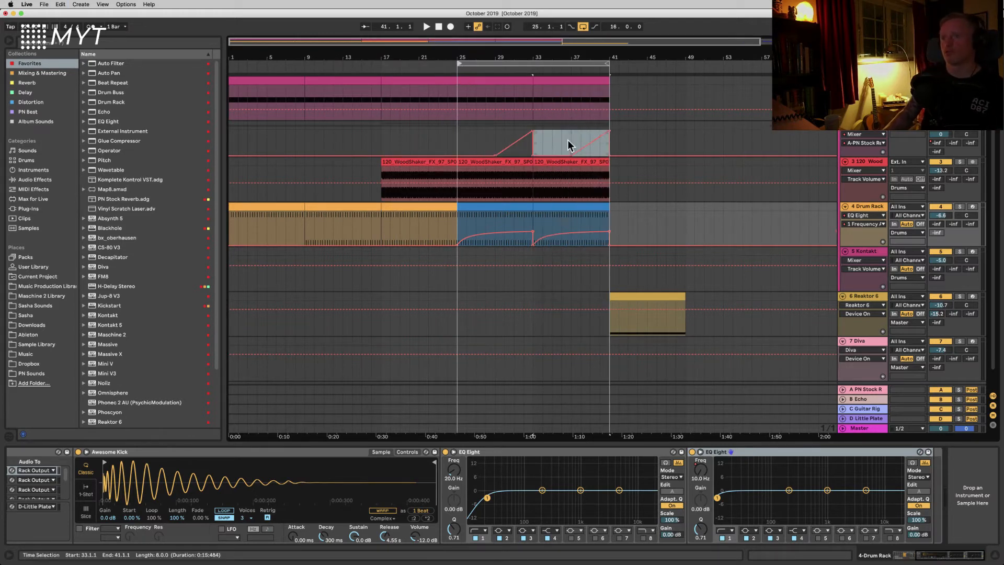
Step: Remove the duplicated reverb send ramp from bars 33 to 41 in the automation lane
click(570, 140)
drag(566, 148, 637, 154)
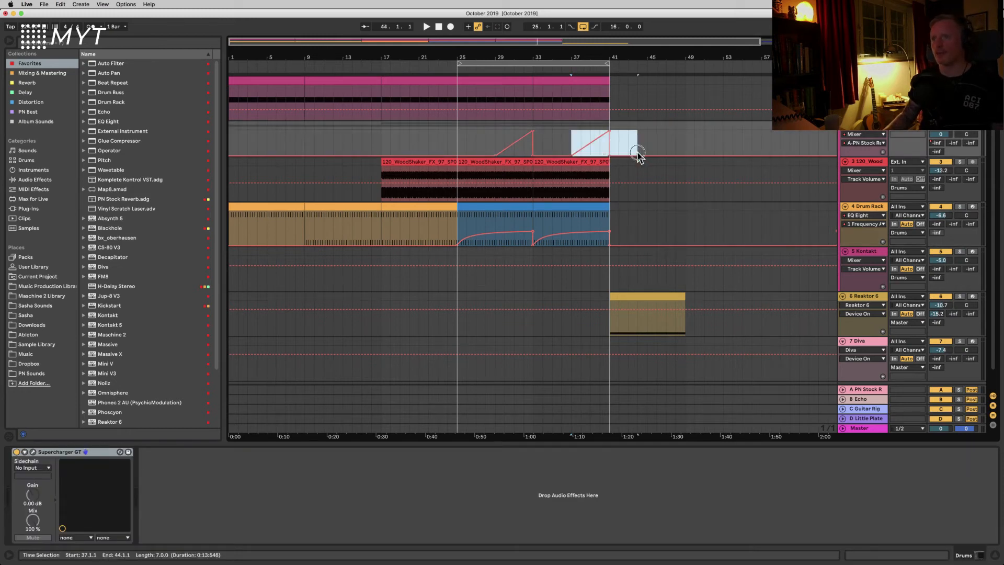
click(593, 138)
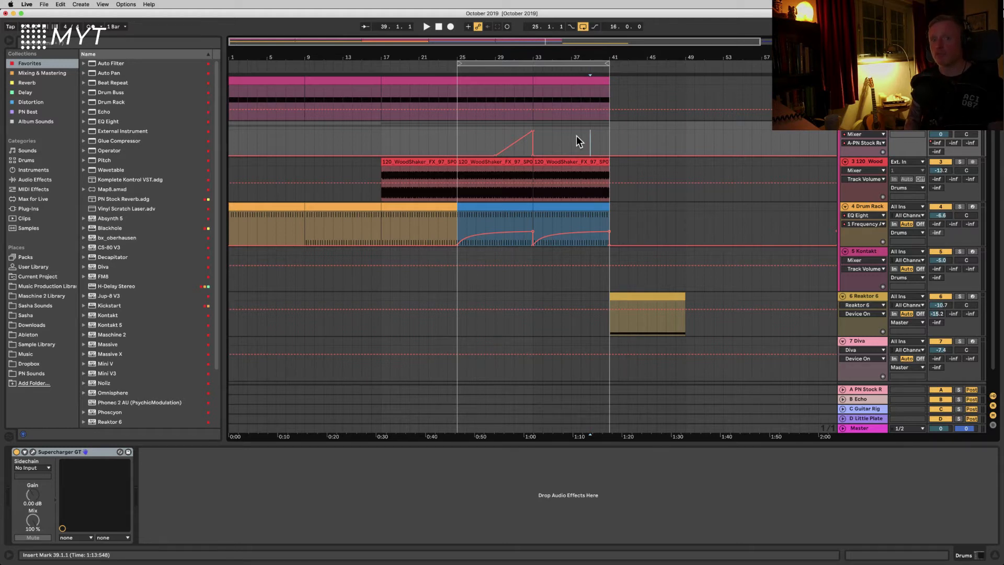
Step: Copy a plain orange drum clip onto bars 33 to 41 of the Drums track
click(425, 208)
drag(426, 208, 583, 209)
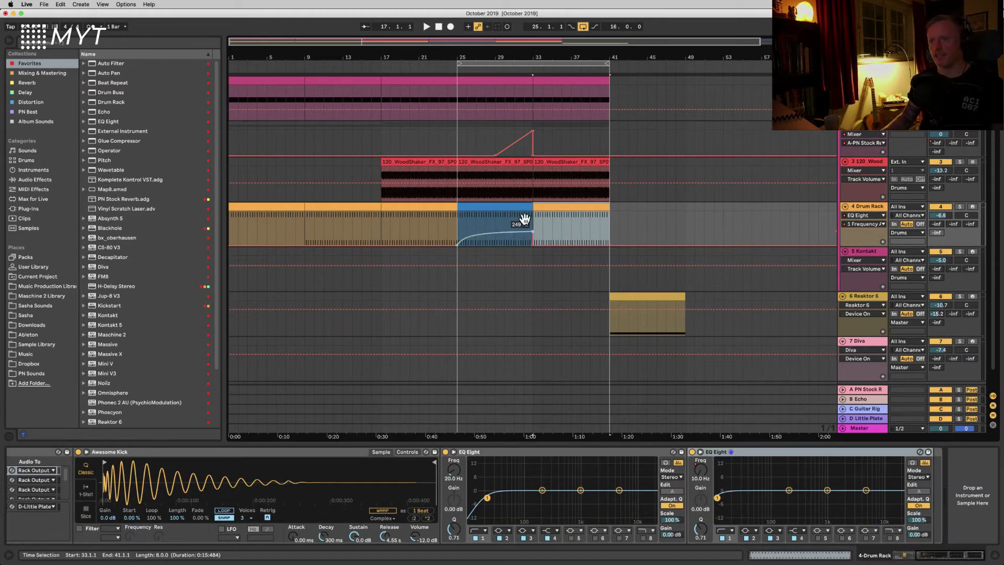
Step: Open the bar 33 drum clip and activate all of its ACR_HAT7 hi-hat notes
double_click(504, 207)
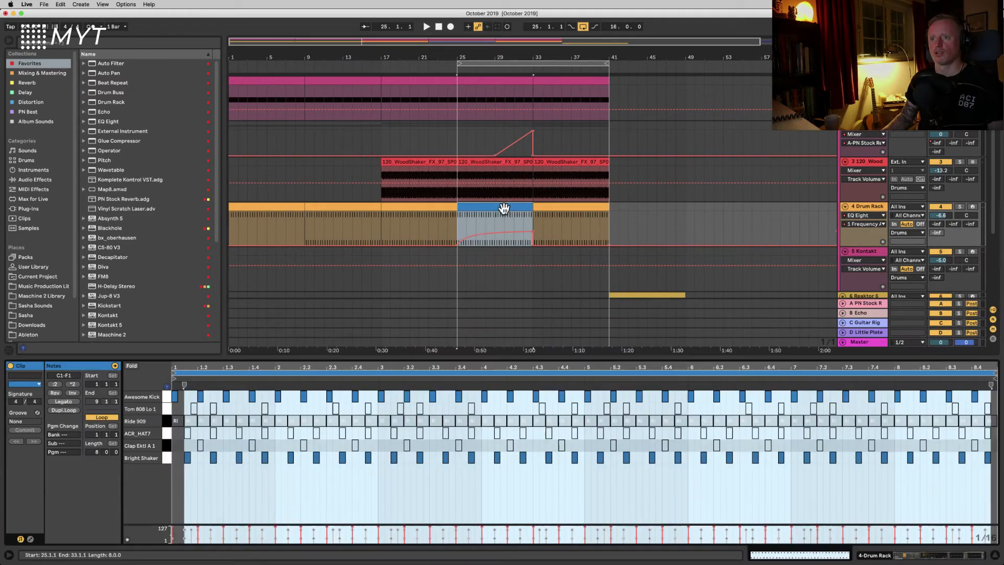
click(553, 209)
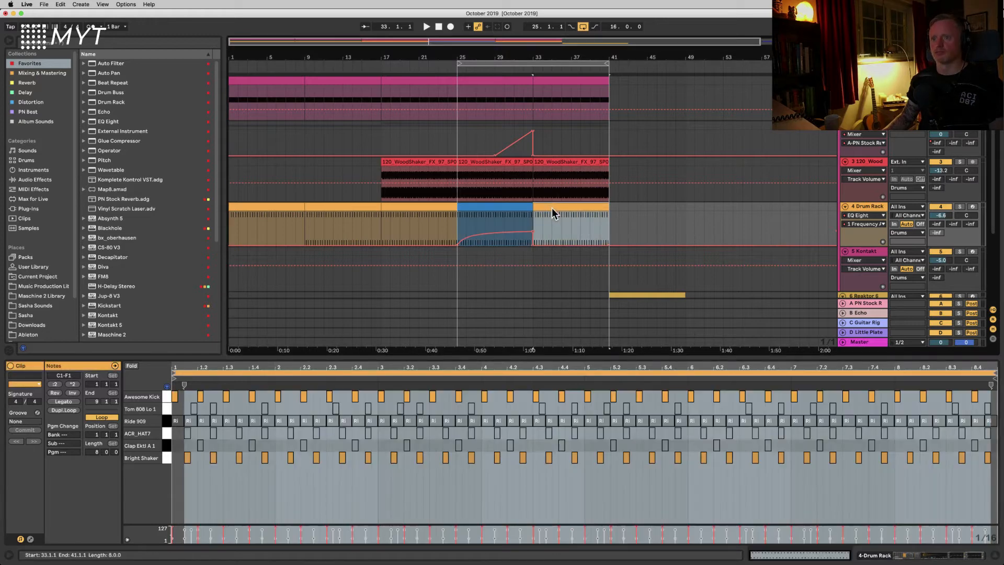
click(168, 442)
key(0)
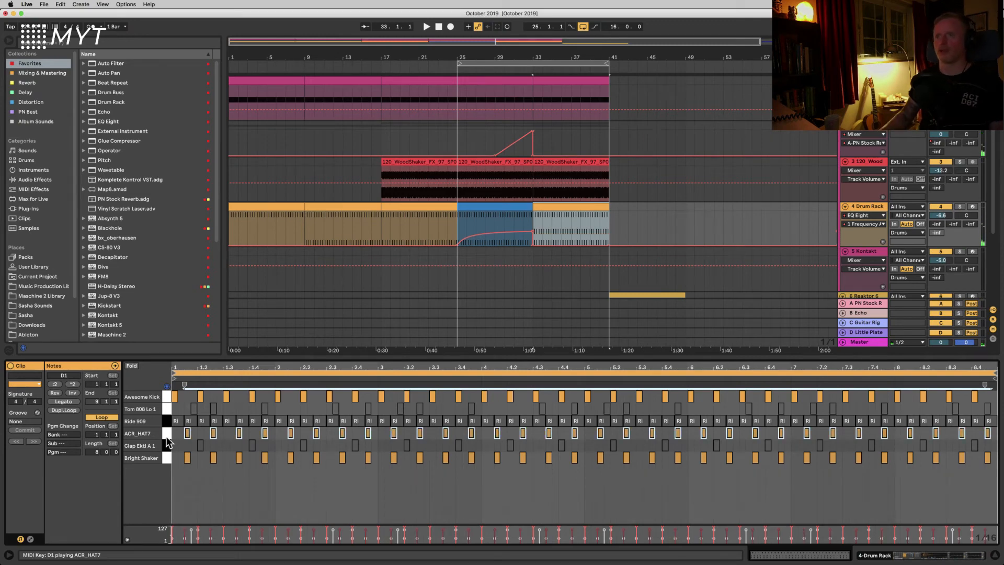
Step: Move the Reaktor 6 clip from bar 41 back to start at bar 33
scroll(557, 276, down, 3)
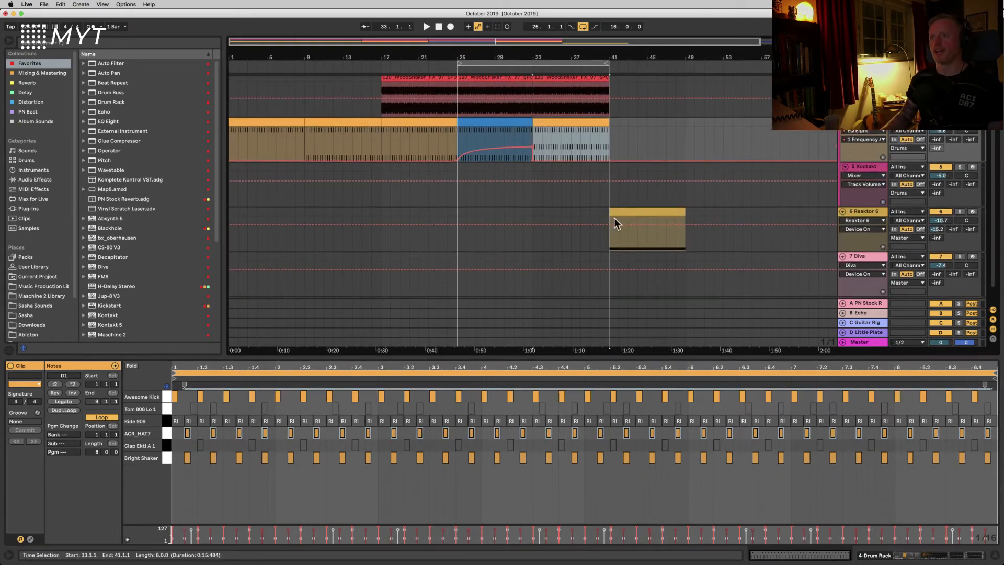
drag(620, 218, 548, 214)
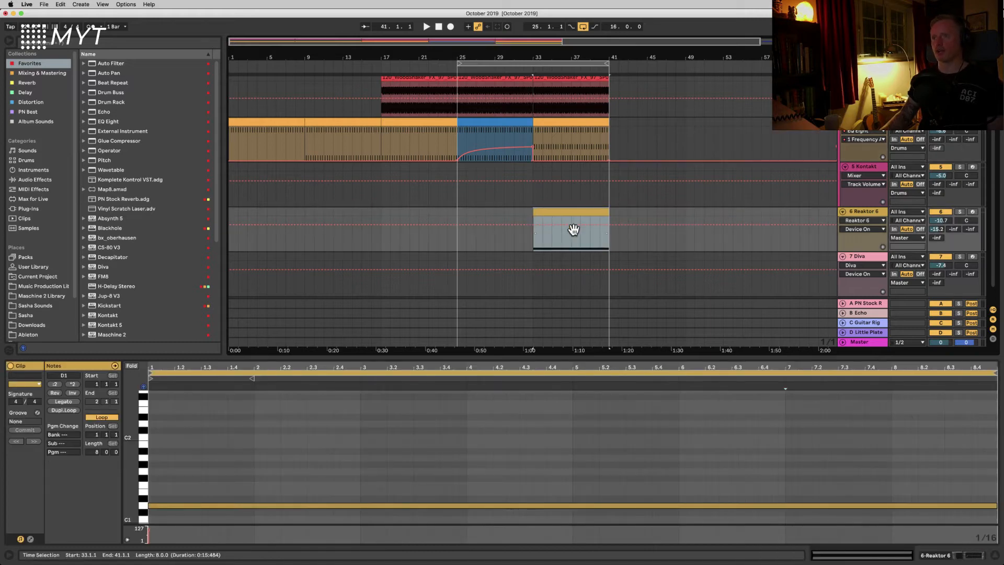
scroll(449, 190, up, 3)
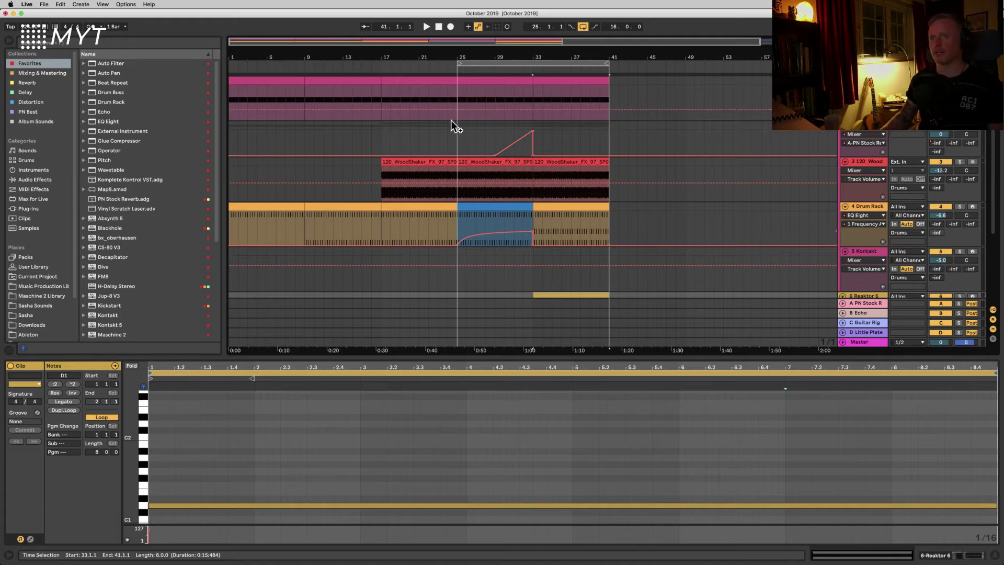
Step: Play the arrangement from bar 25 to listen to the new transition
click(456, 96)
key(space)
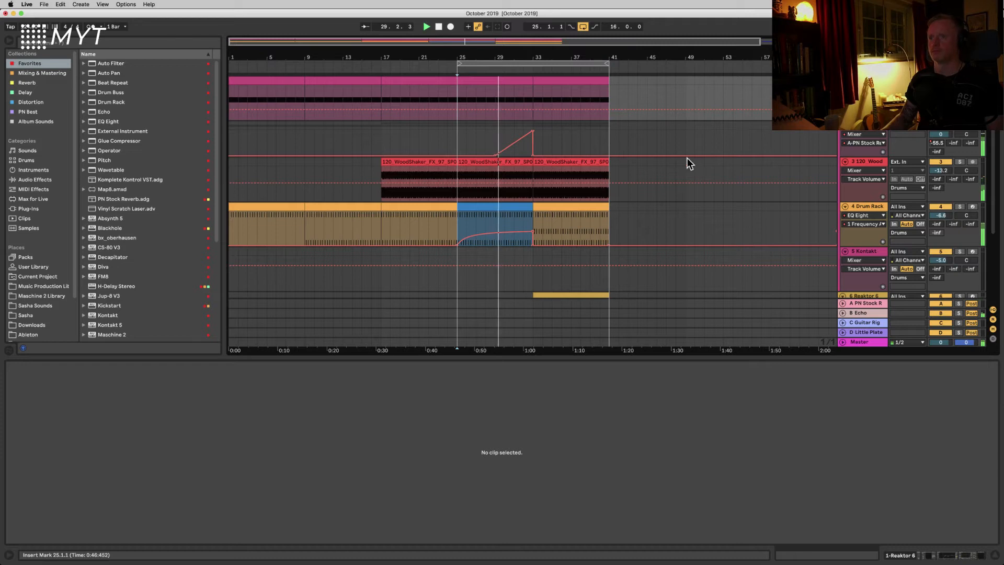
scroll(679, 162, down, 5)
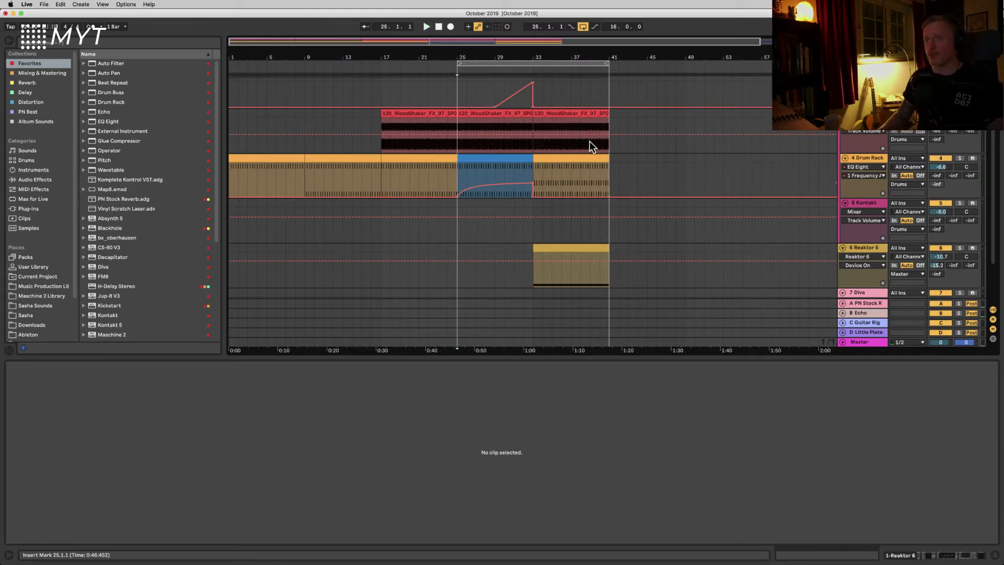
scroll(565, 141, up, 3)
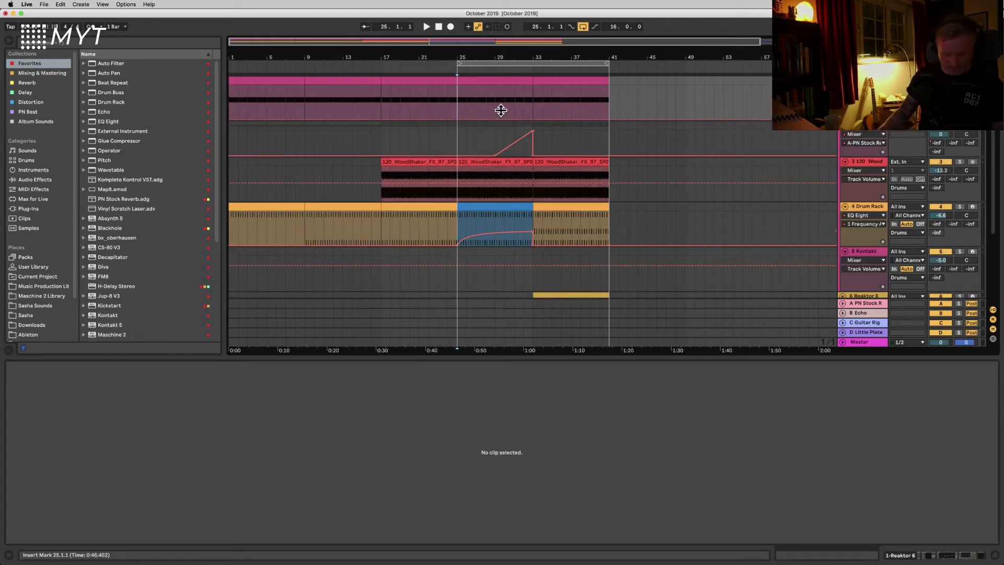
Step: Draw an automation ramp rising from about bar 29 to bar 33 on the pink track
key(b)
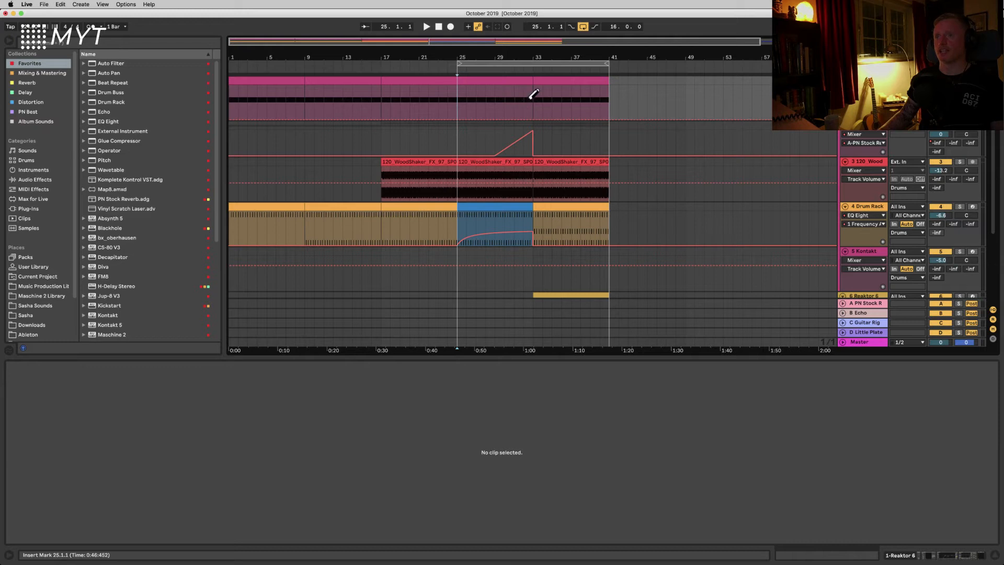
mouse_move(529, 98)
mouse_down()
mouse_move(516, 78)
mouse_move(499, 78)
mouse_up()
key(b)
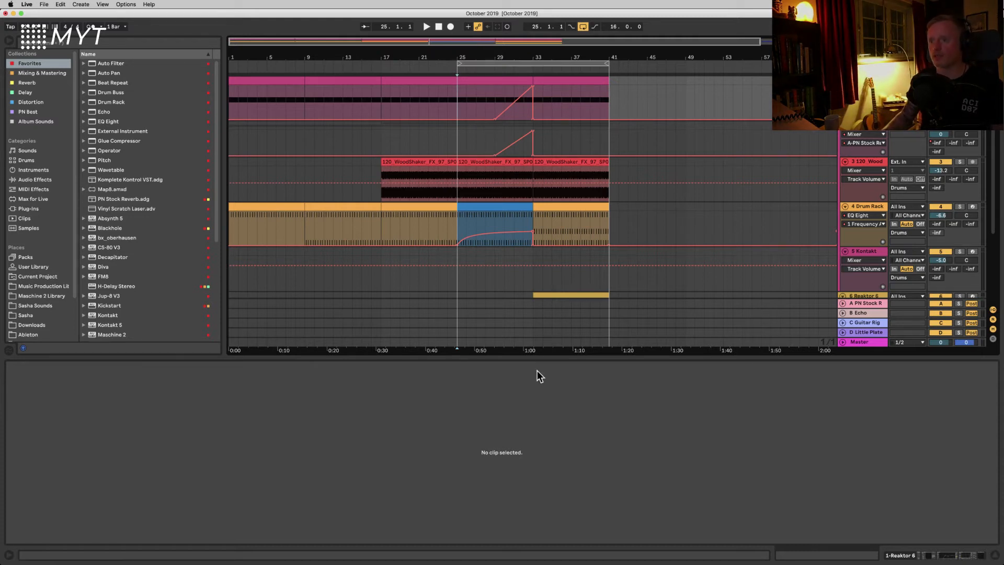
Step: Open the bar 25 drum clip and deactivate the last two kick notes in its final bar
drag(538, 357, 538, 453)
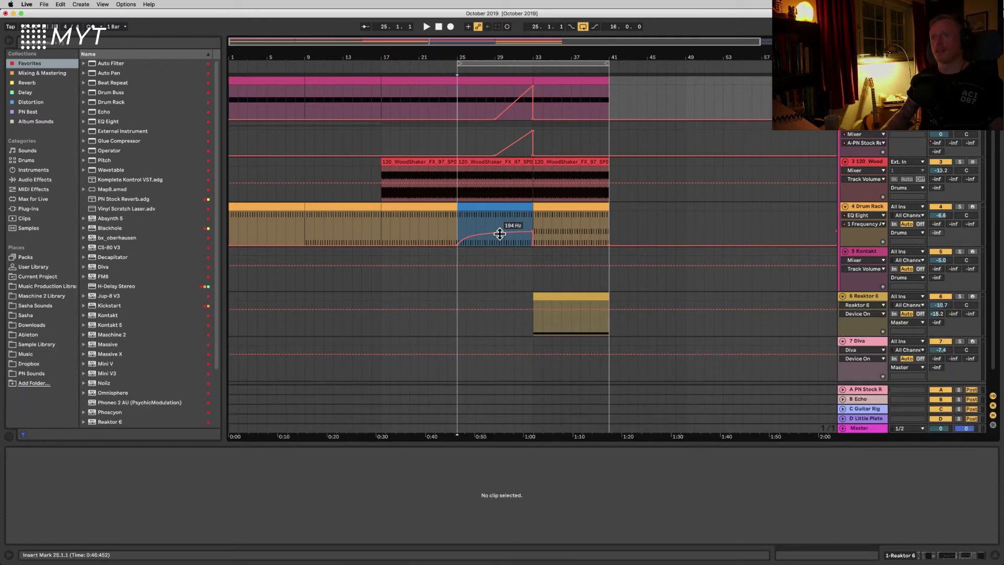
click(514, 205)
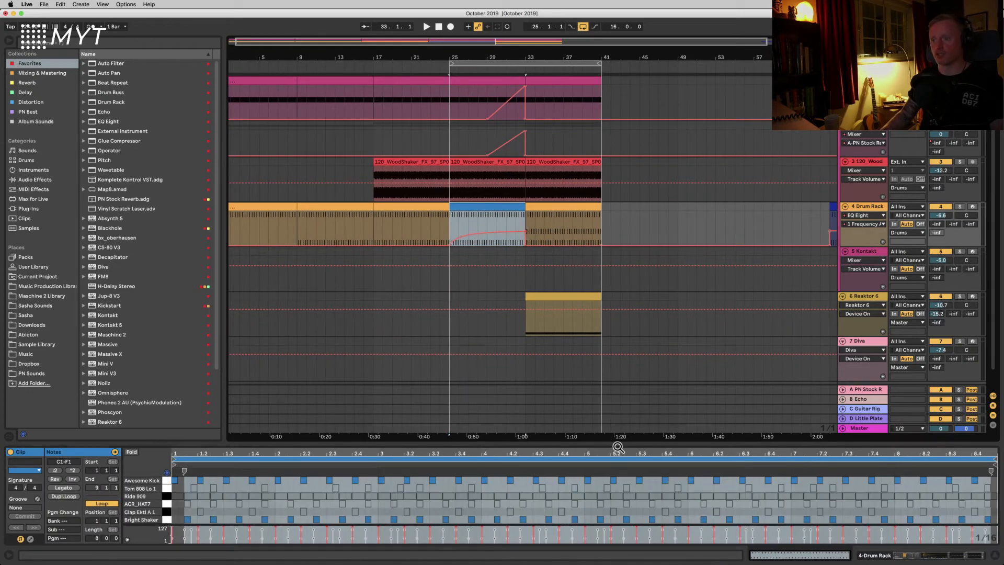
drag(617, 443, 612, 326)
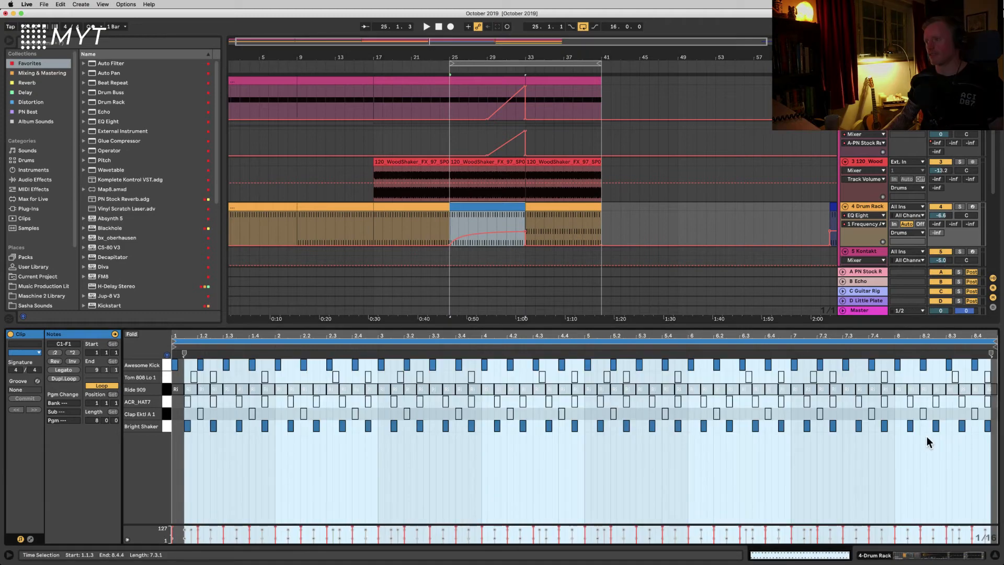
click(926, 439)
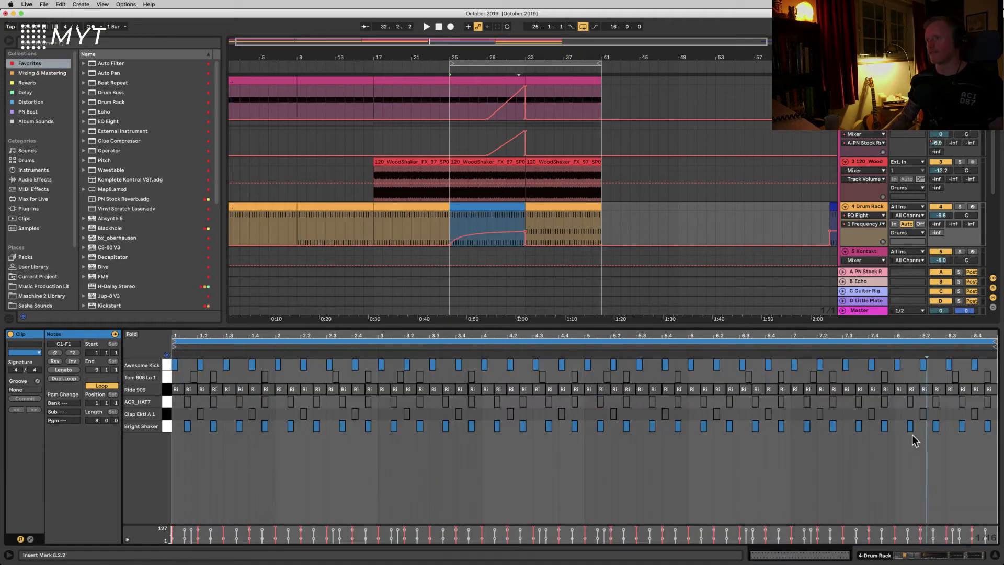
click(952, 430)
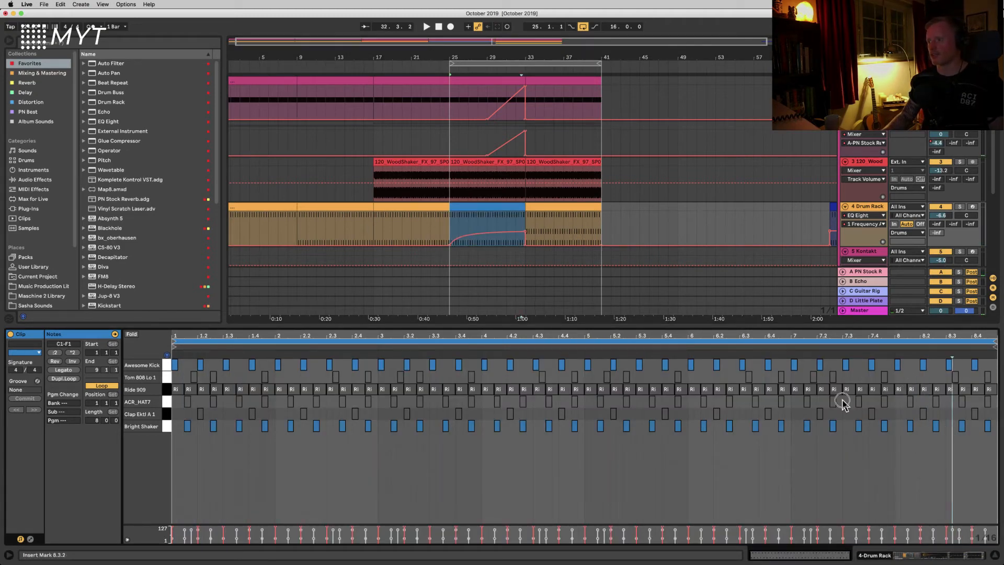
drag(946, 370, 994, 368)
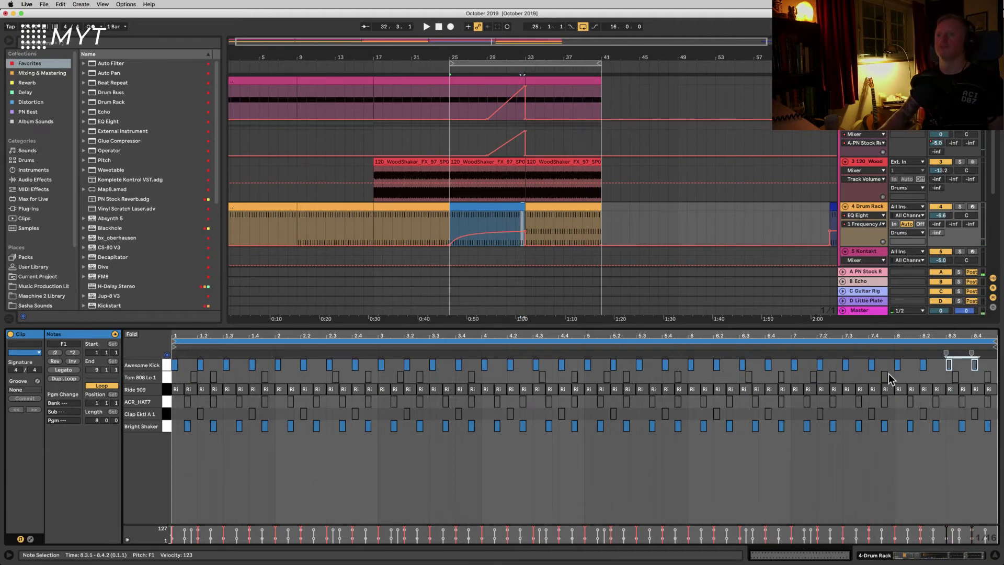
Step: Play the arrangement from bar 25 to review the edits
click(453, 228)
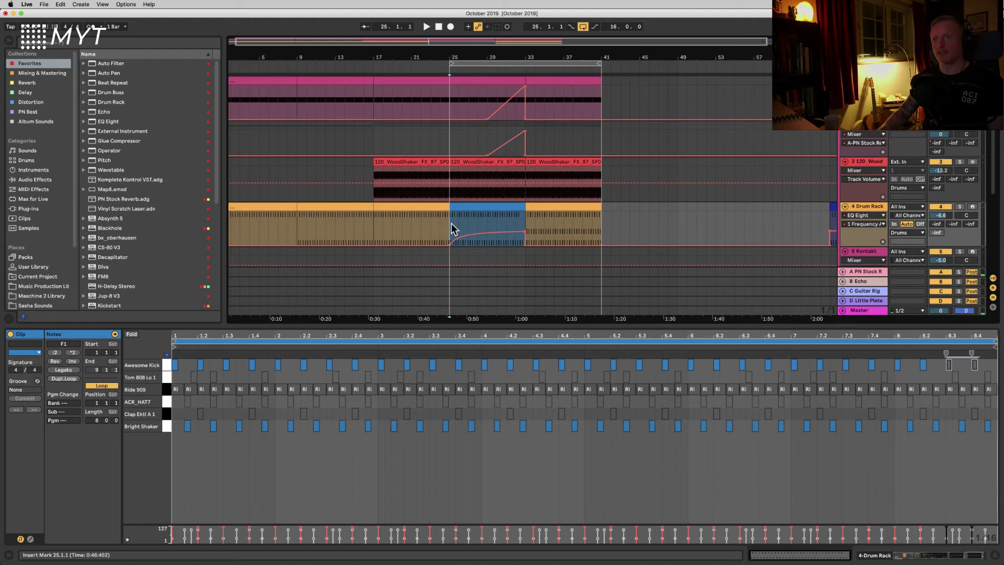
click(451, 101)
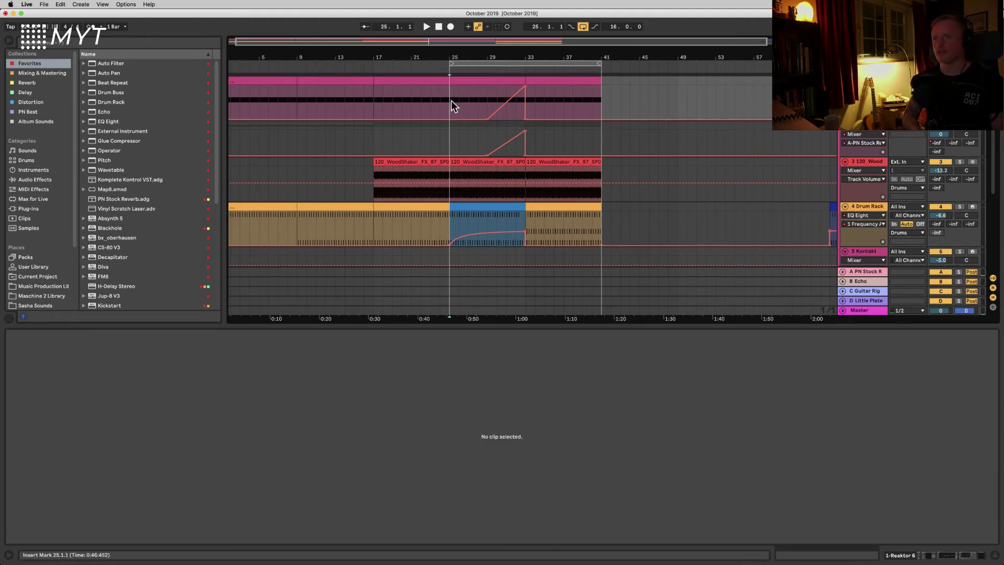
key(space)
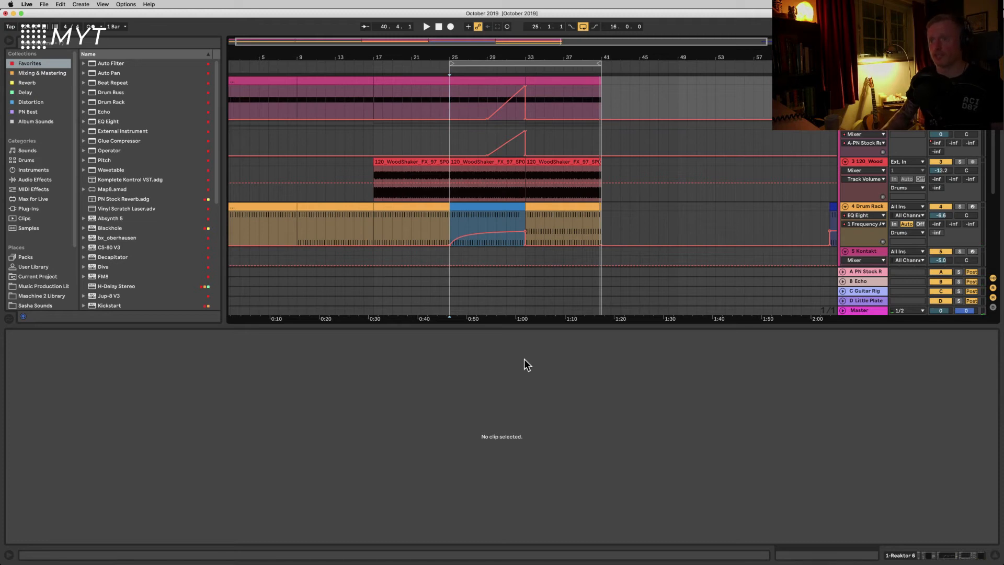
Step: Zoom out, select the Kontakt clip at bar 73, and solo the Kontakt track
drag(495, 330, 484, 453)
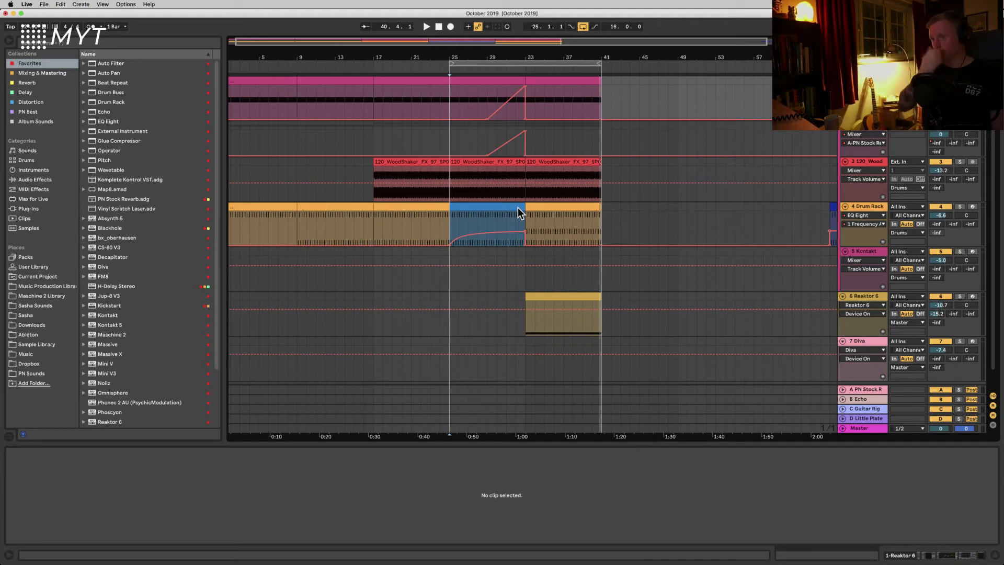
key(minus)
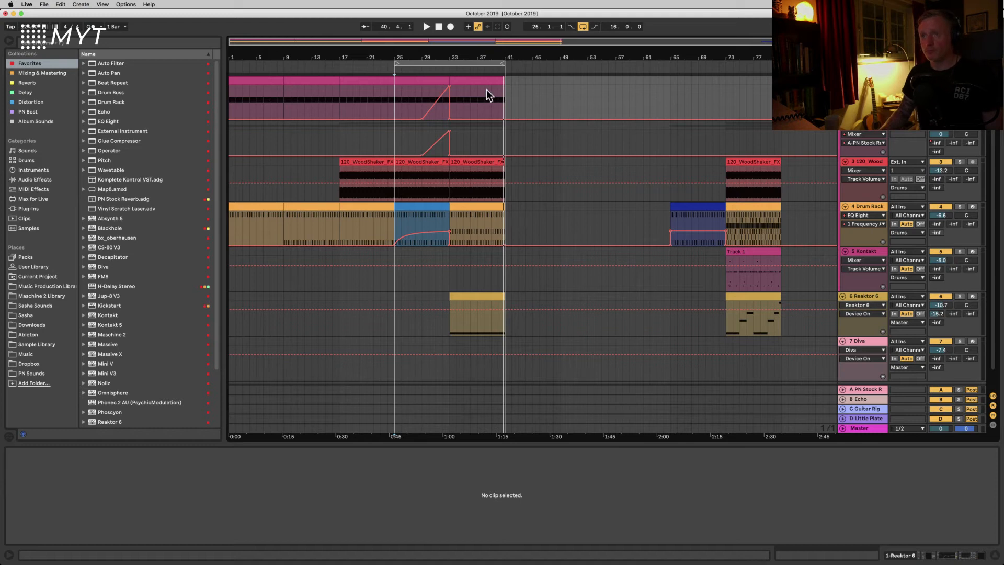
click(473, 83)
click(397, 63)
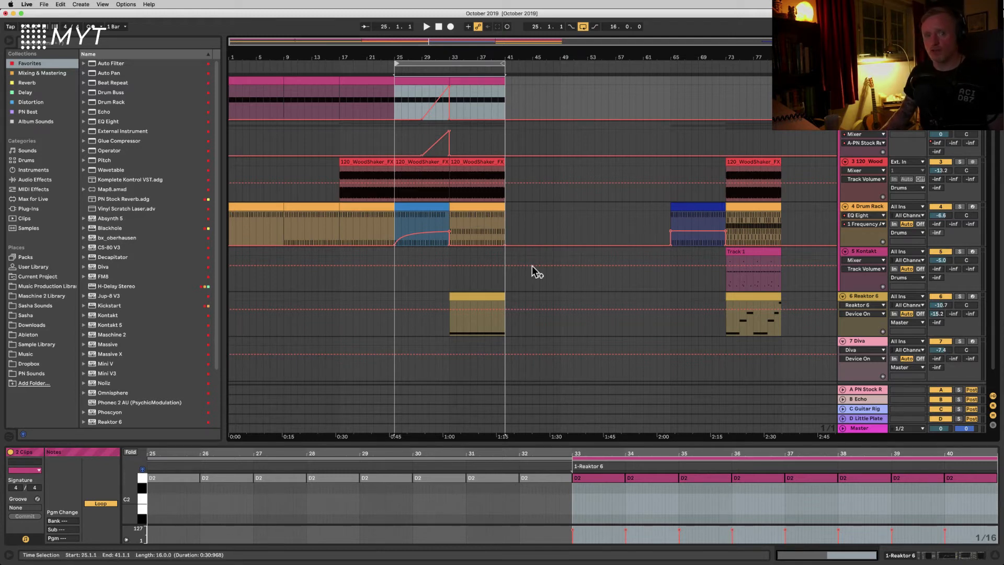
click(736, 251)
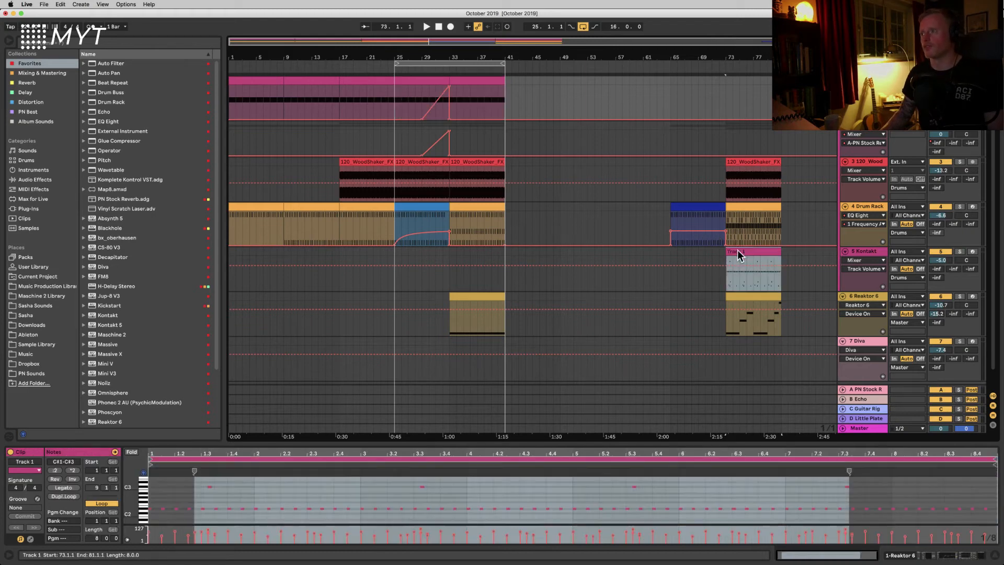
click(960, 252)
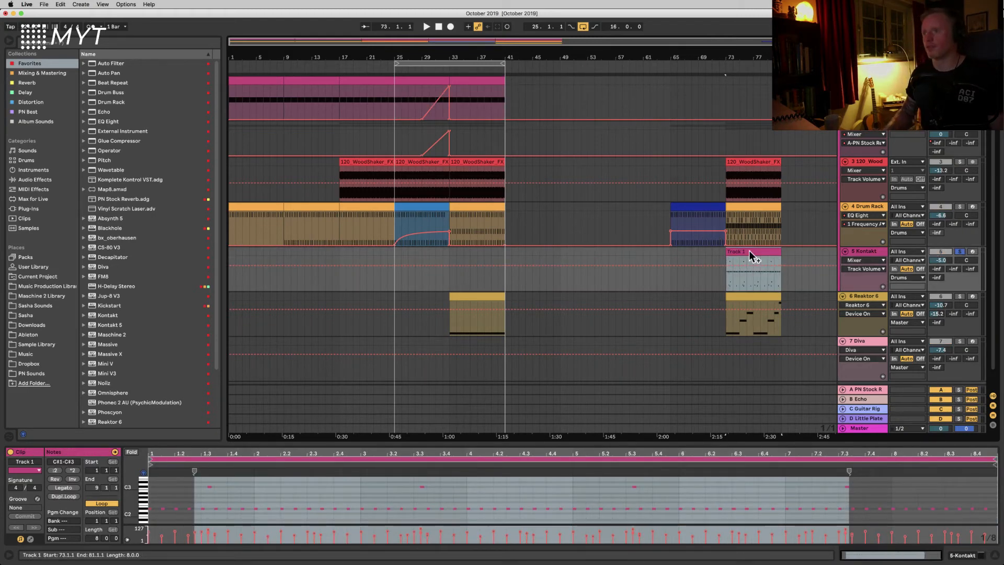
Step: Loop the selected bar 73 to 81 region of the Kontakt clip and start playback
key(super+l)
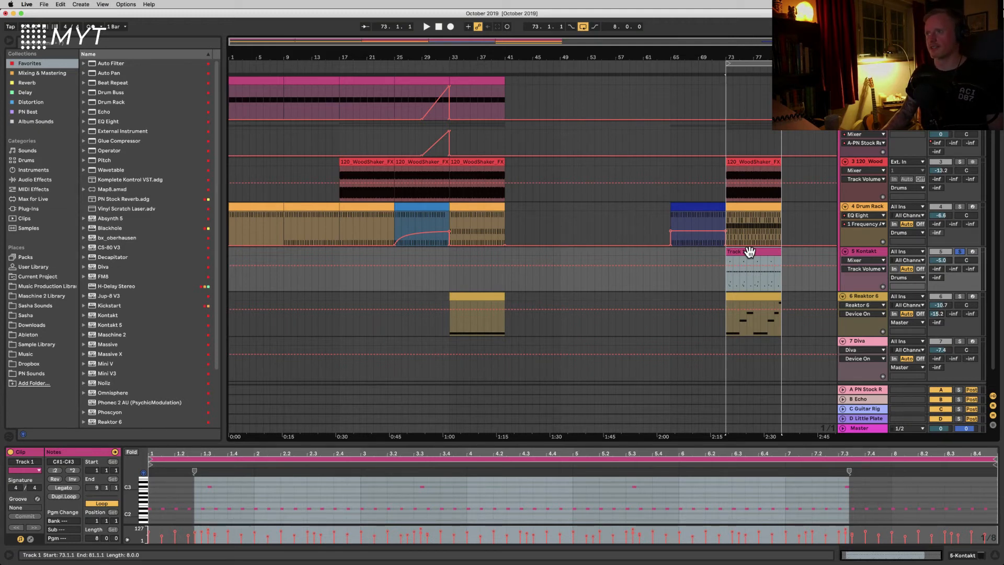
key(space)
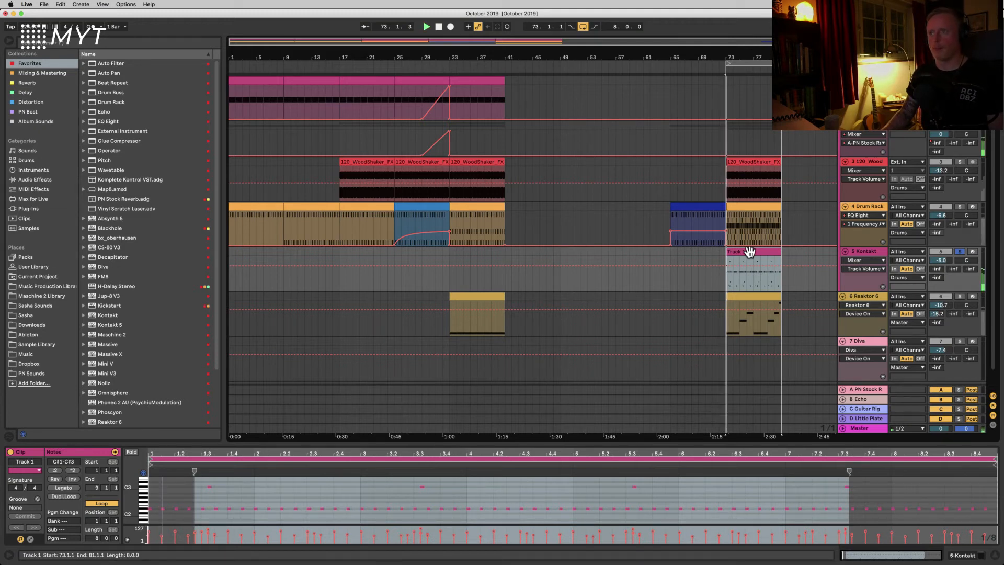
Step: Open the Kontakt Studio Drummer window, switch to the kit view and preview the current groove
click(865, 252)
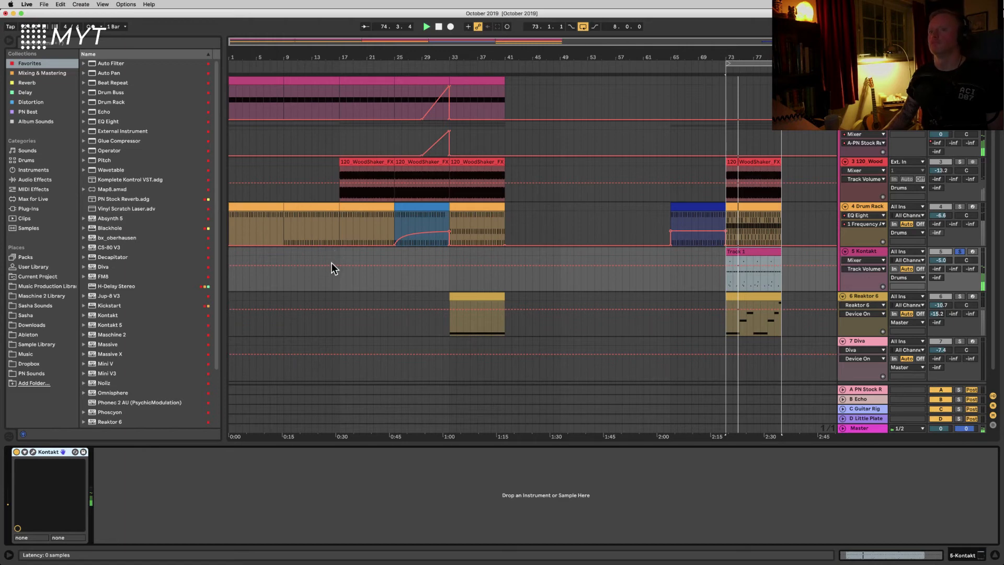
drag(374, 156, 352, 87)
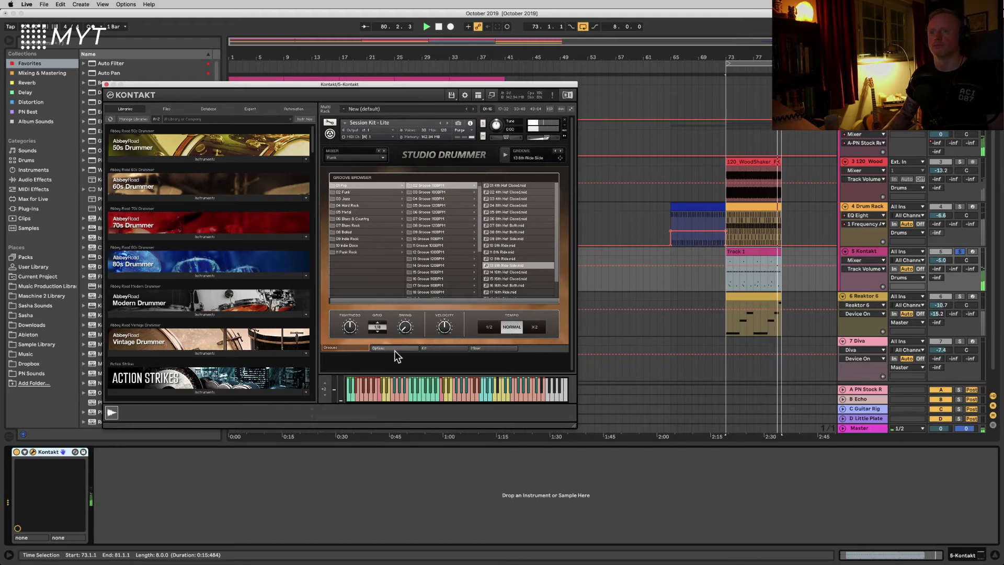
click(437, 348)
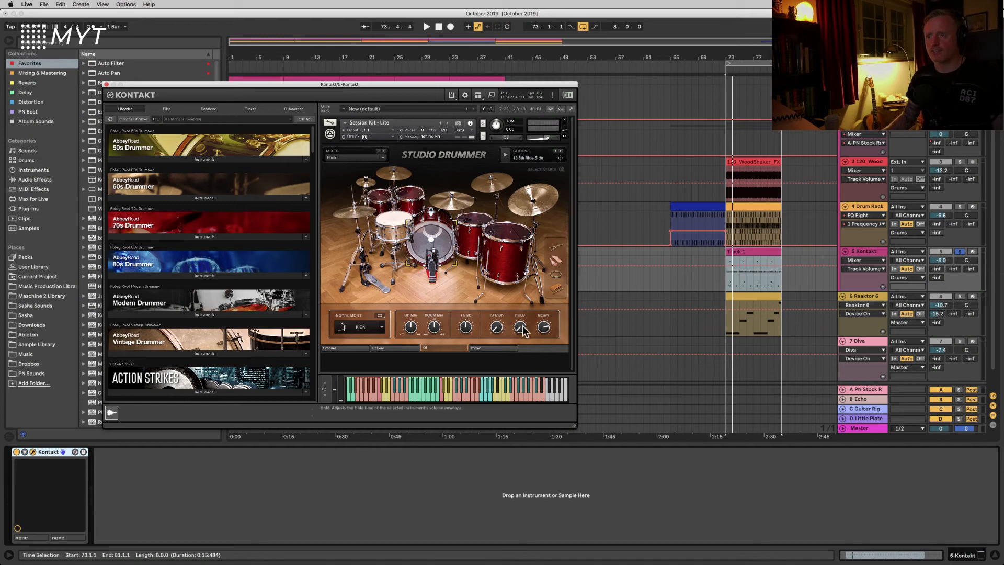
click(506, 158)
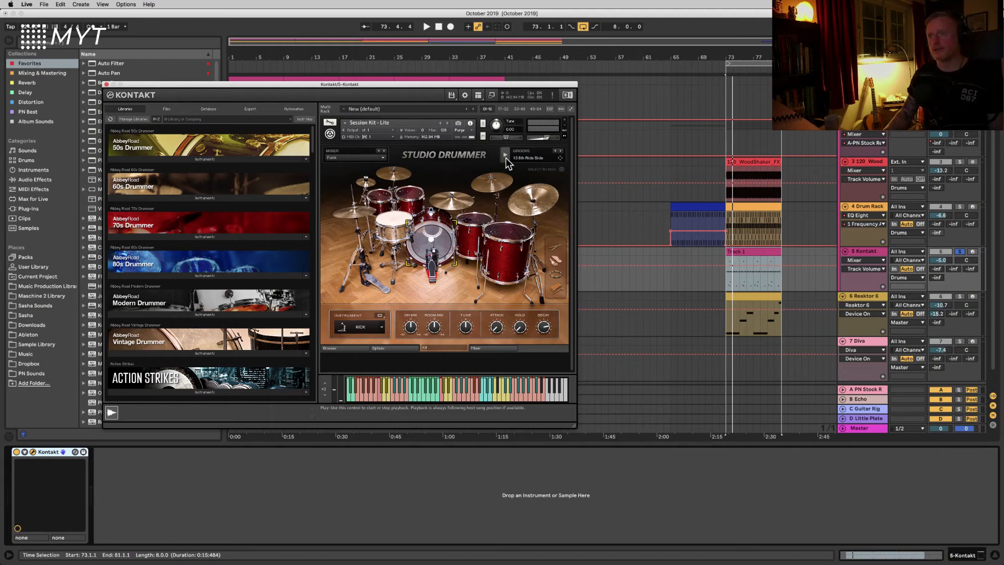
Step: Open the bar 73 Kontakt clip in an enlarged MIDI note editor and close the plugin window
click(738, 254)
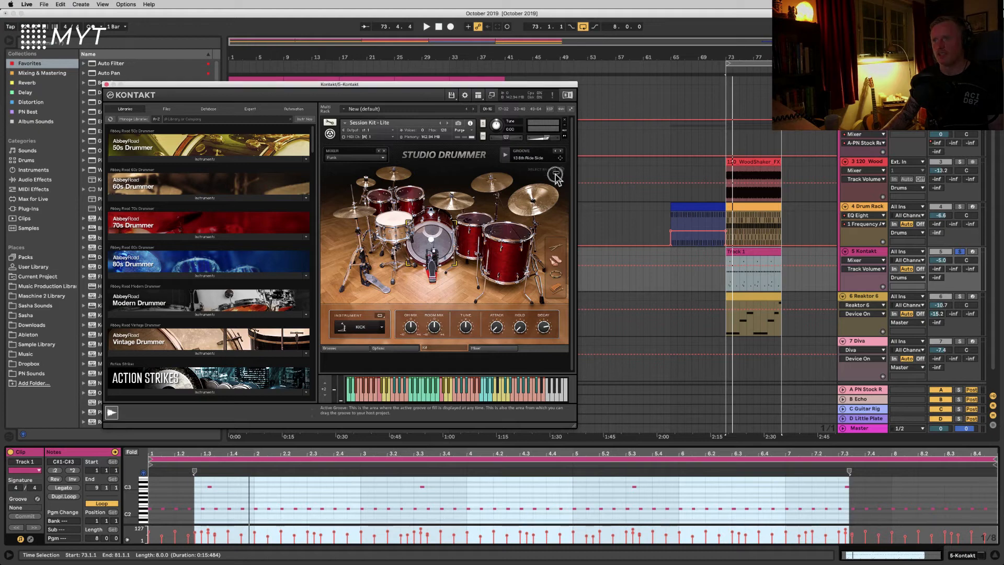
click(676, 271)
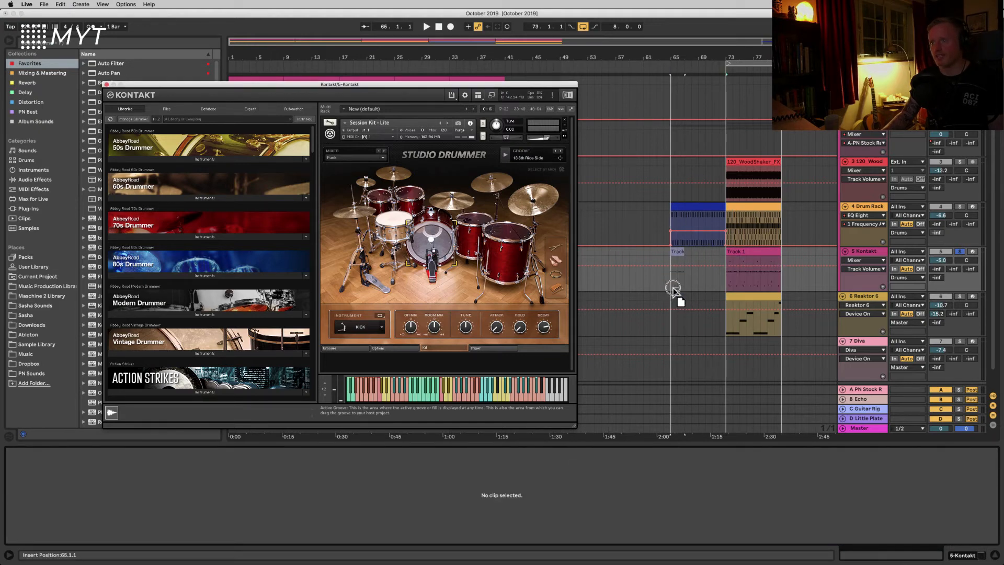
click(753, 272)
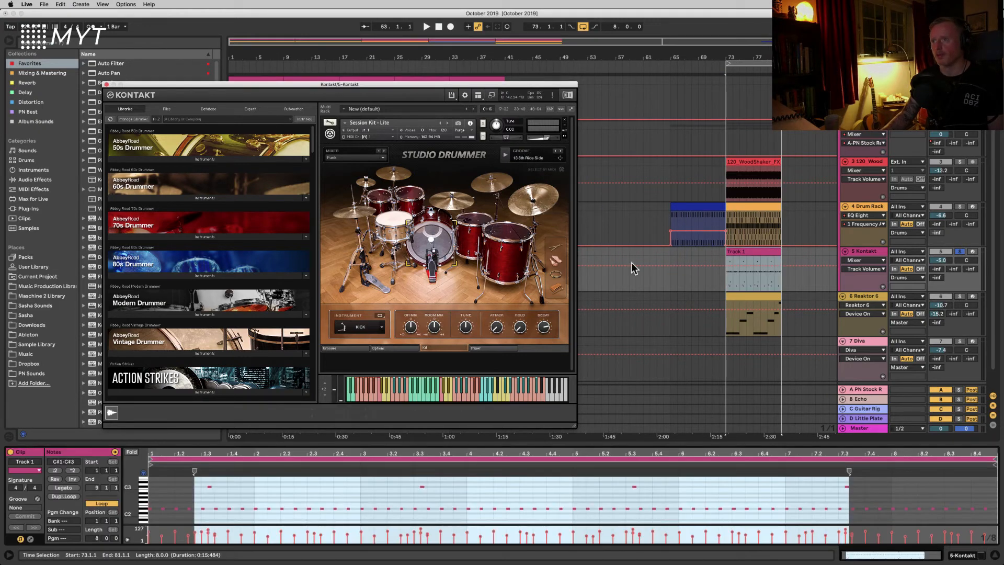
click(747, 252)
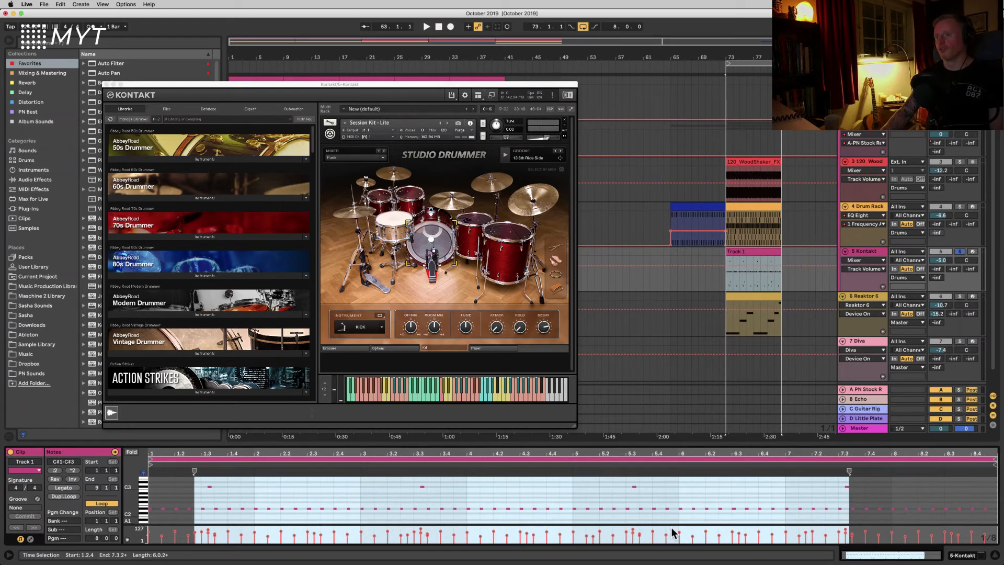
drag(630, 444, 622, 346)
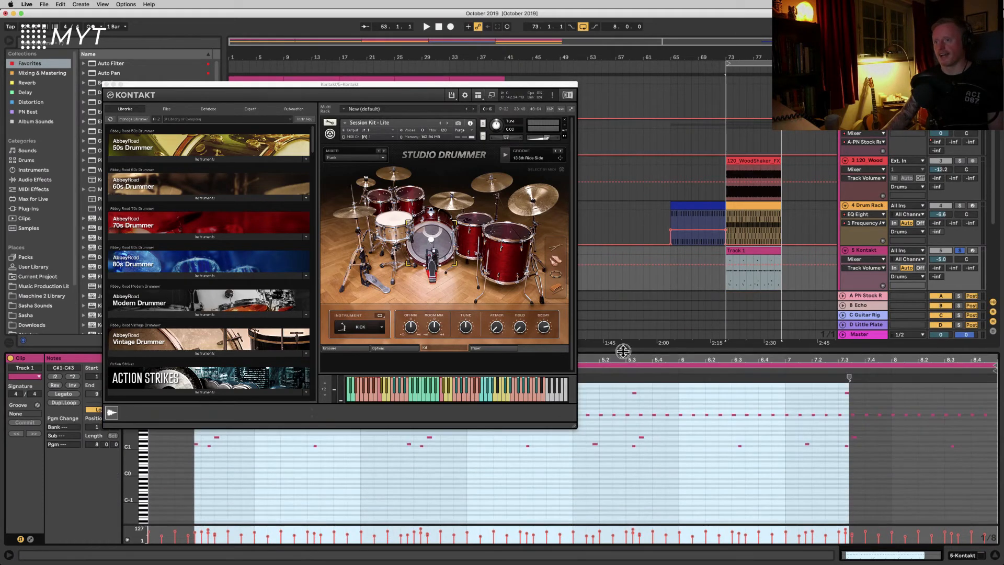
click(625, 515)
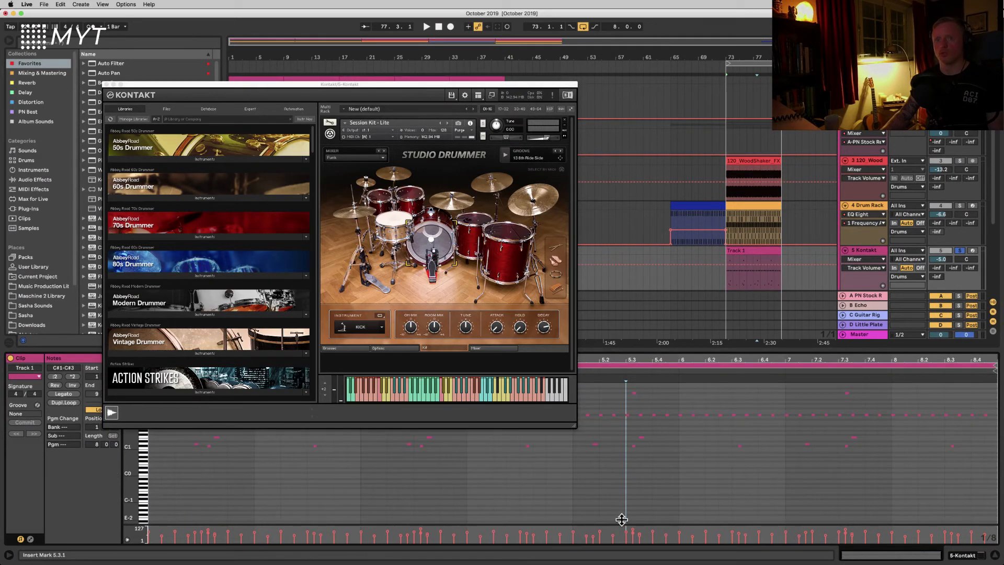
click(106, 84)
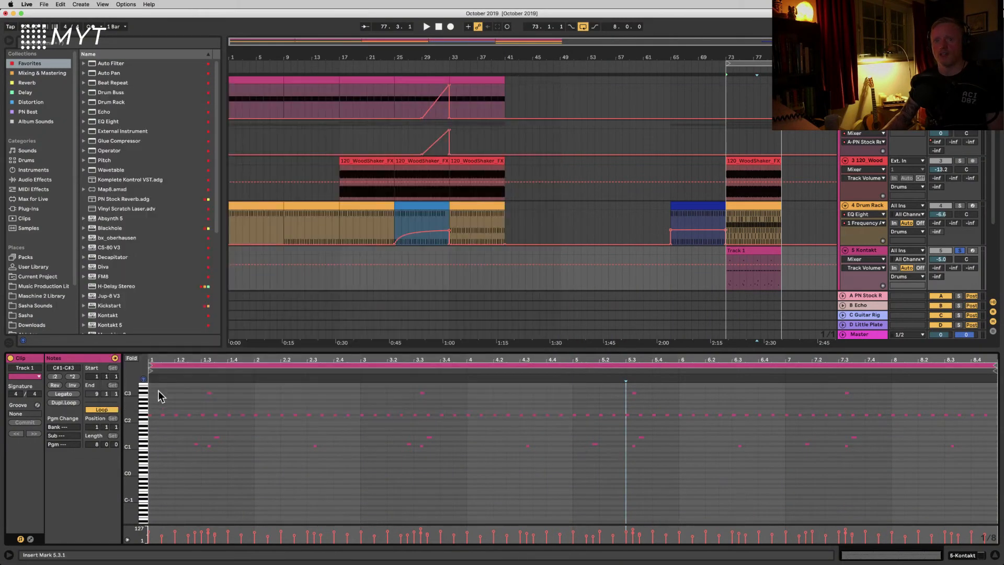
Step: Fold the note editor to its used pitches and select each pitch row's notes in turn
click(132, 358)
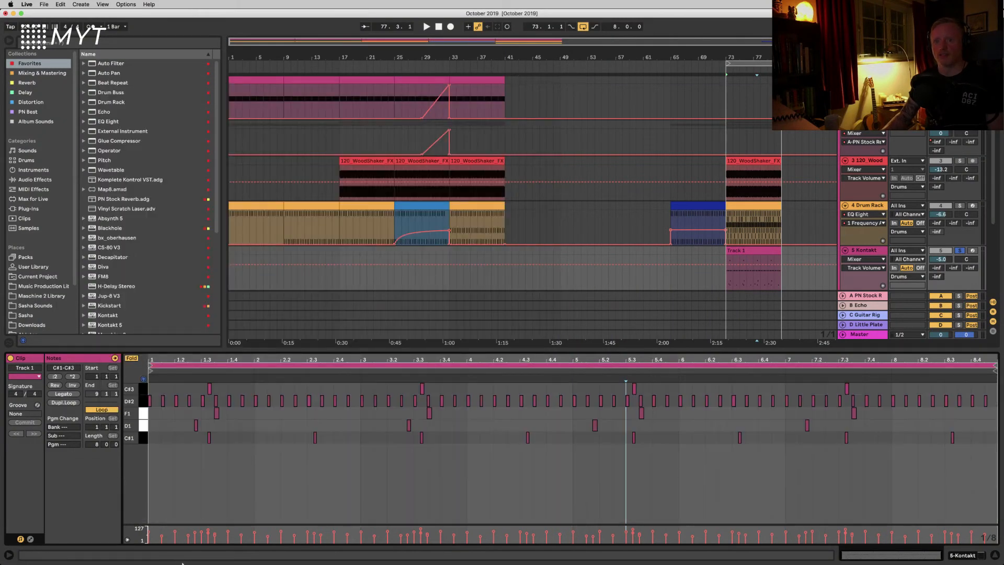
click(145, 440)
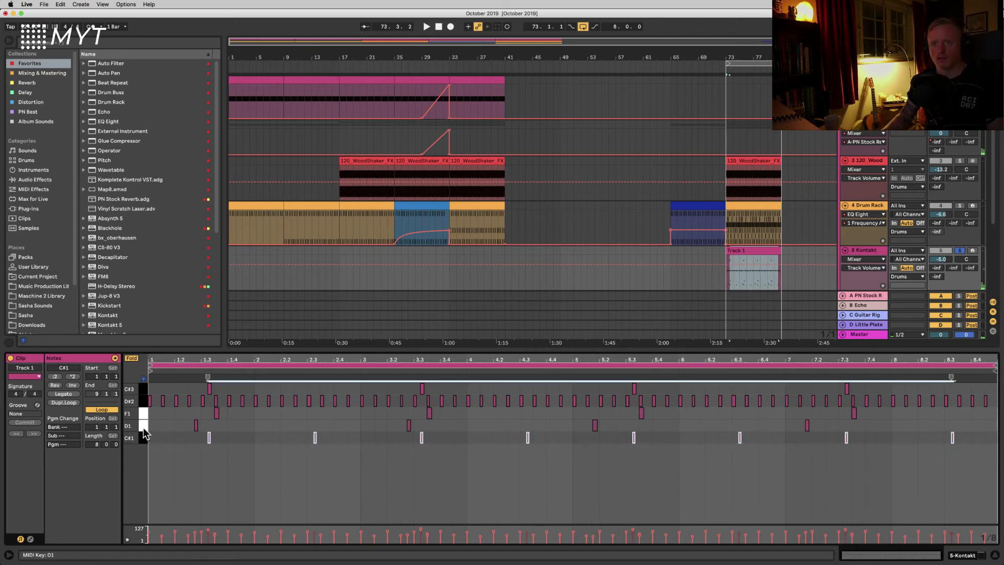
click(143, 426)
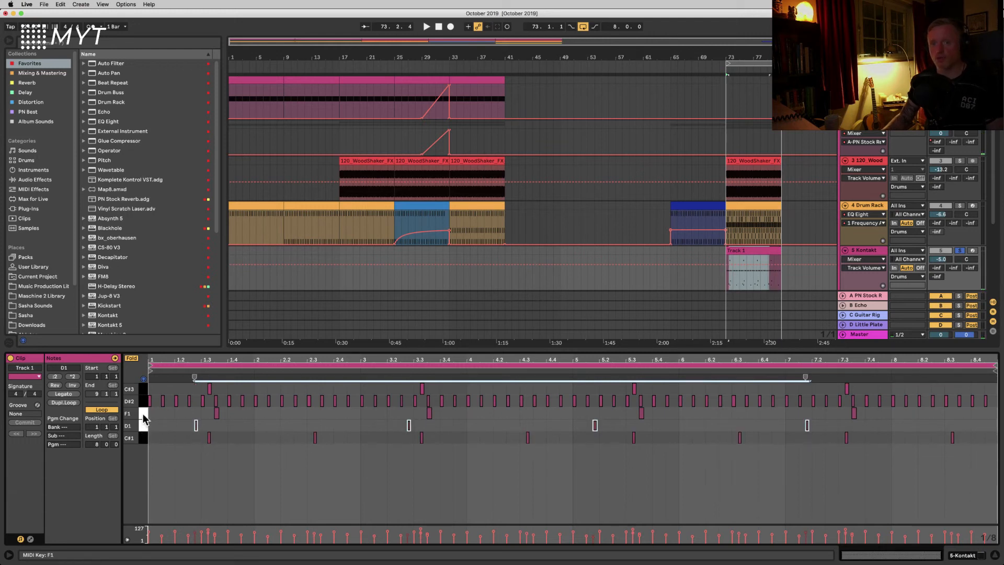
click(142, 413)
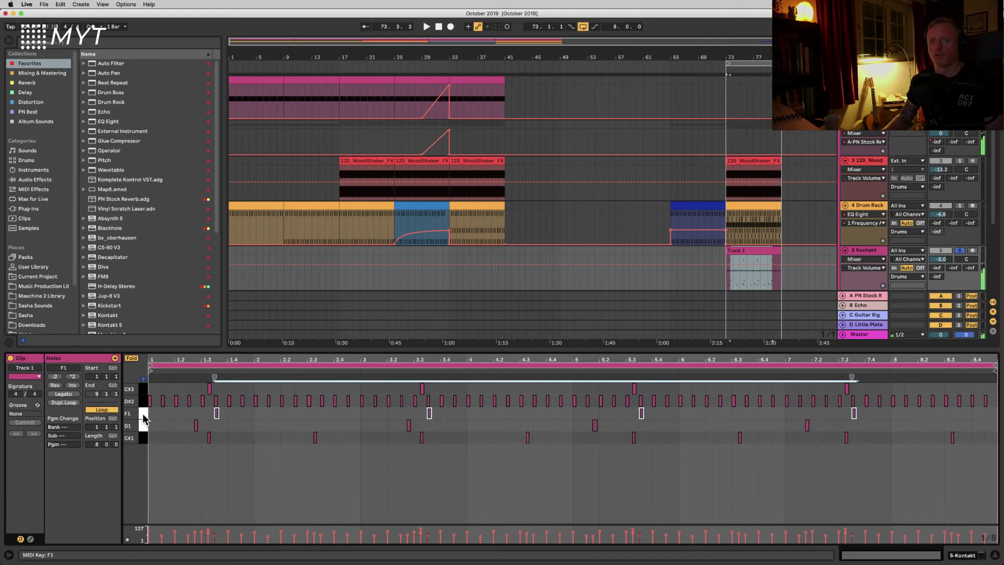
click(142, 403)
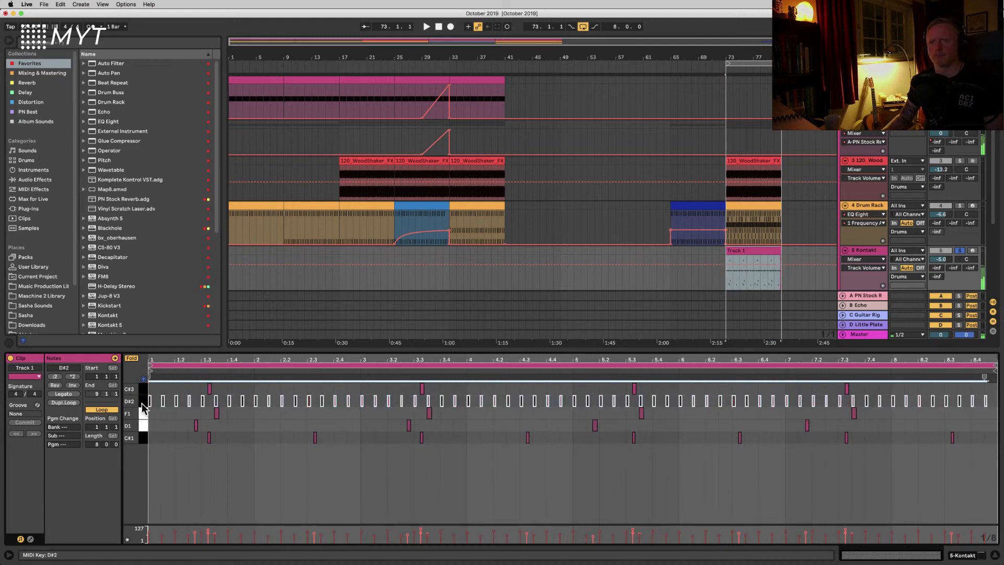
click(142, 390)
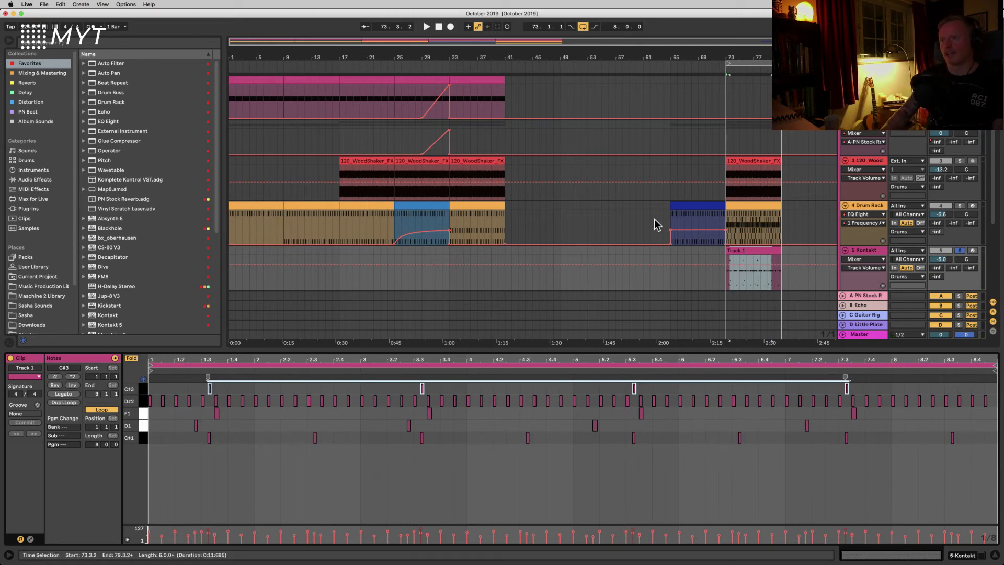
Step: Open the bar 33 drum rack clip and select all ACR_HAT7 notes in it
click(733, 205)
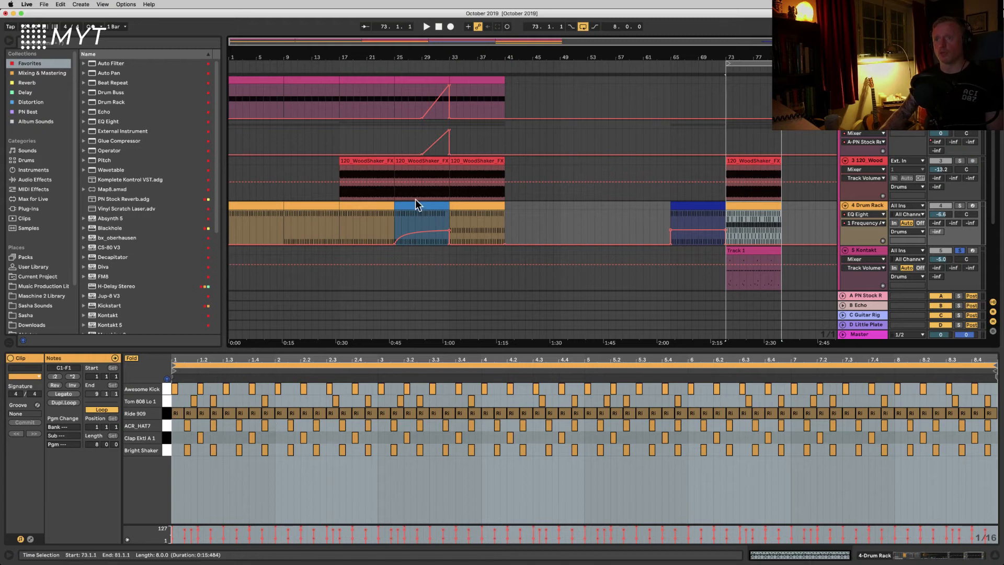
click(455, 208)
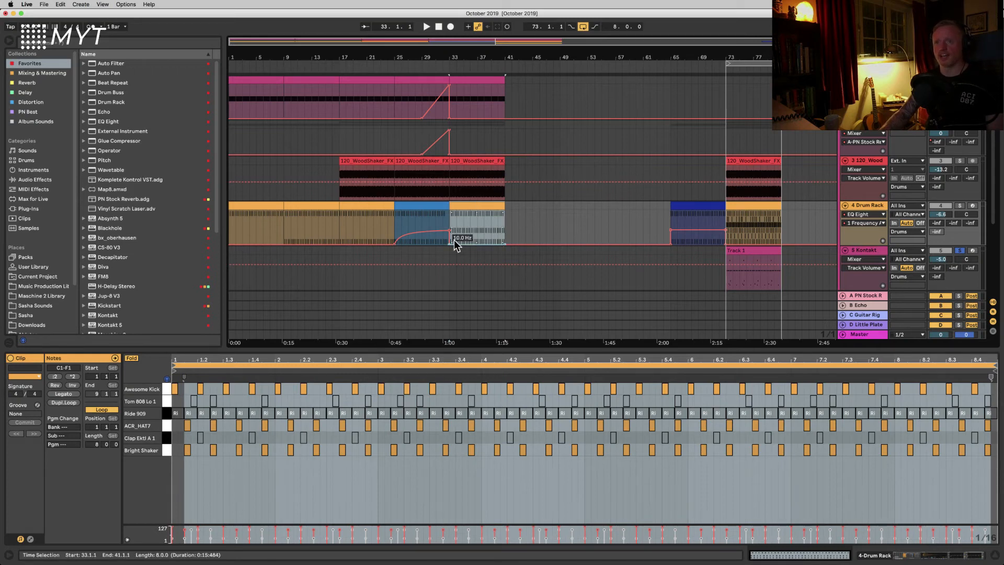
click(462, 208)
click(443, 491)
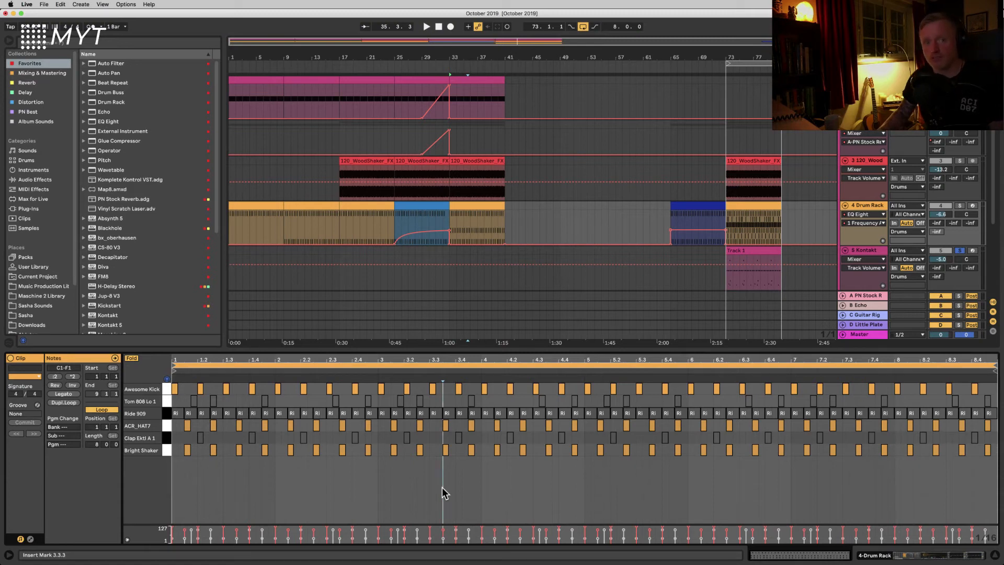
click(168, 425)
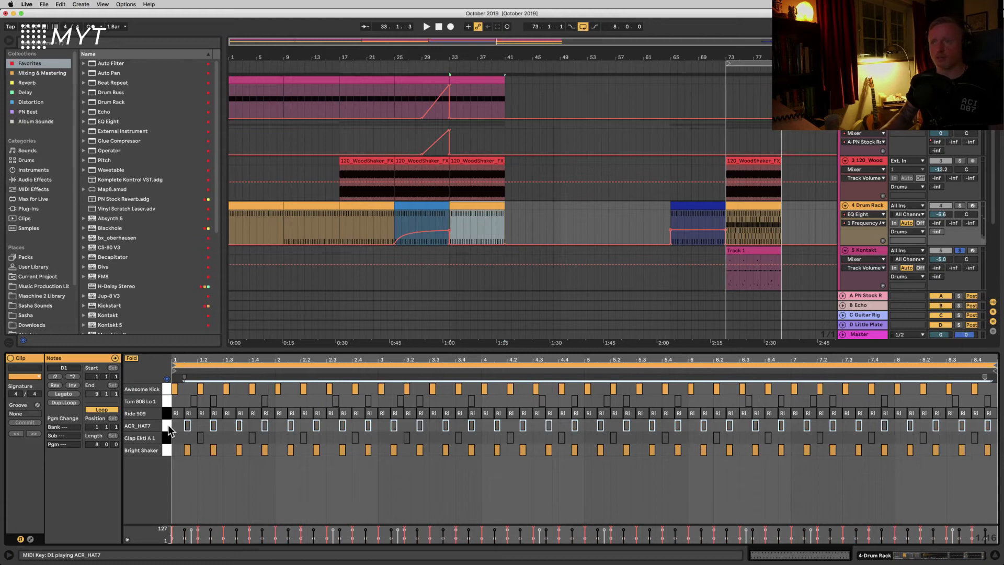
Step: Unsolo the Kontakt track and select it to show its instrument device
click(960, 250)
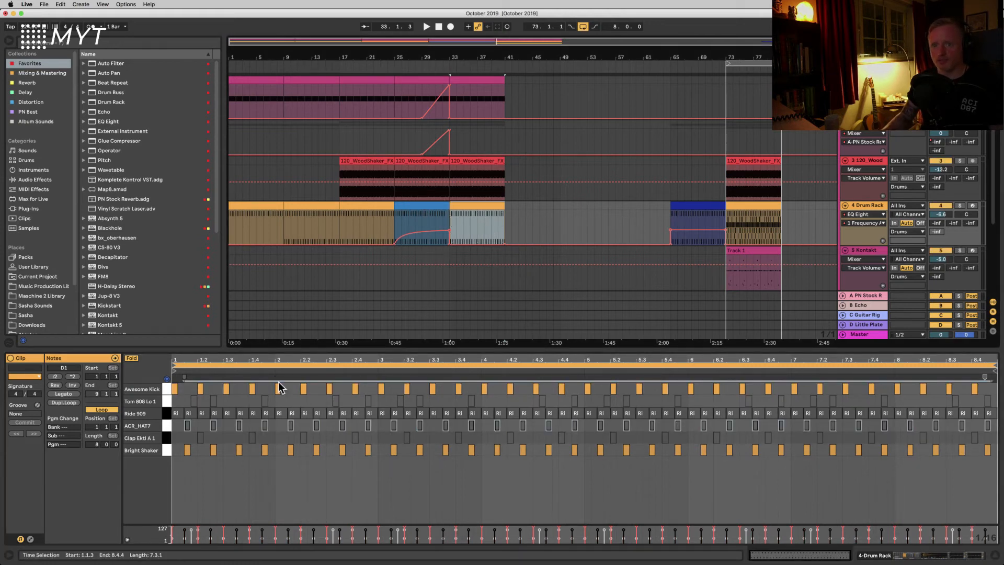
click(165, 426)
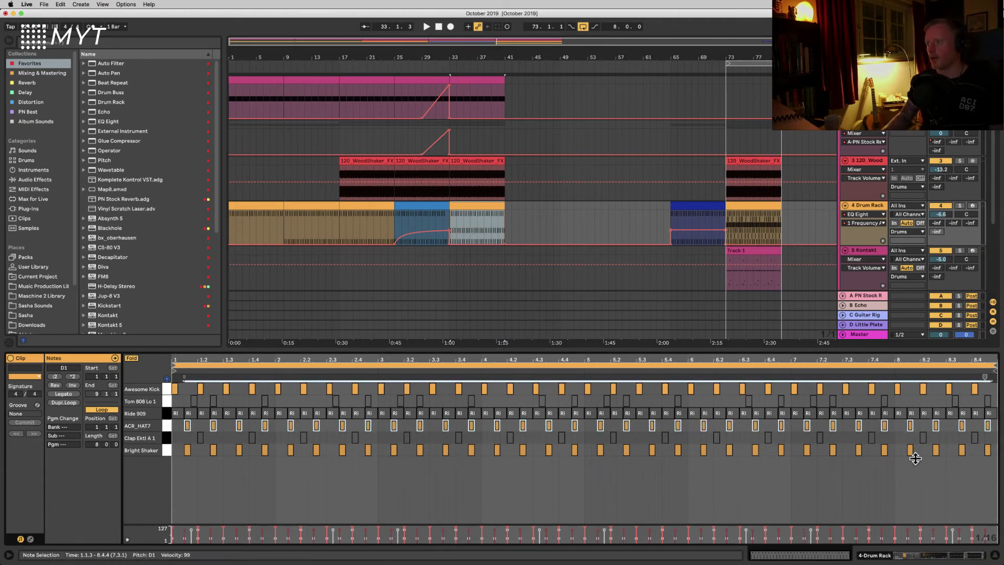
click(862, 248)
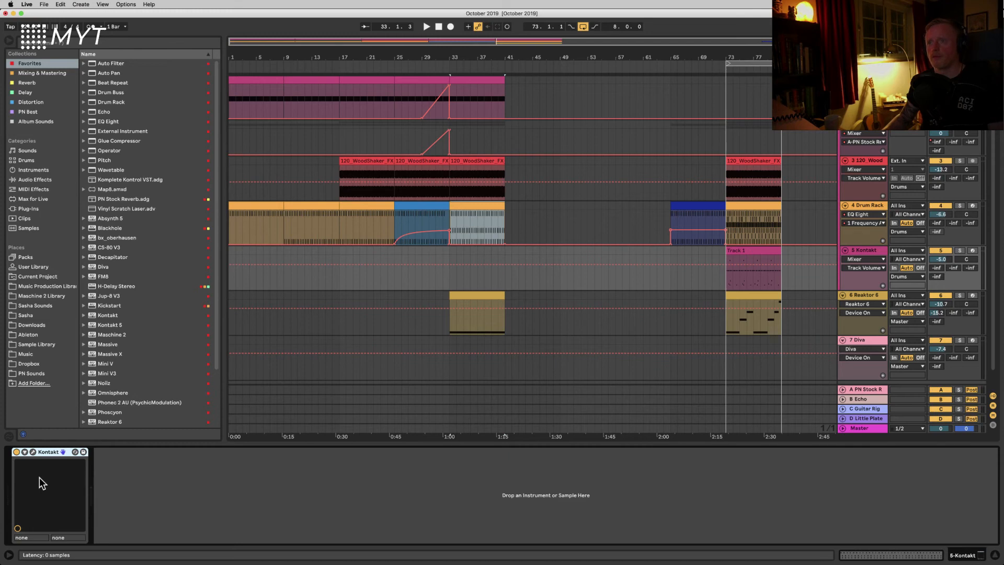
Step: Drag the 13 8th Ride Side groove onto the Kontakt track at bar 57, then delete the new clip
key(super+Tab)
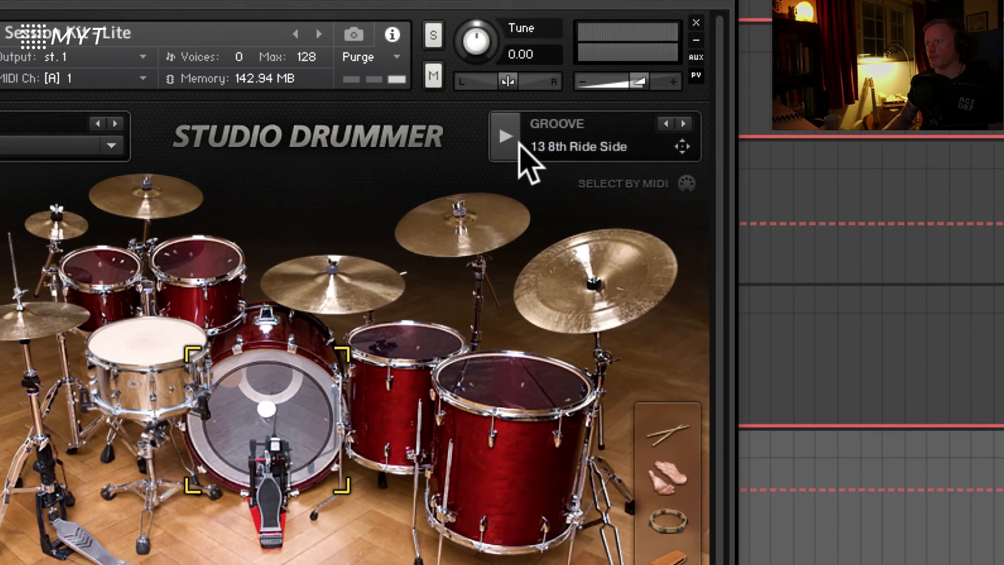
click(504, 139)
click(505, 138)
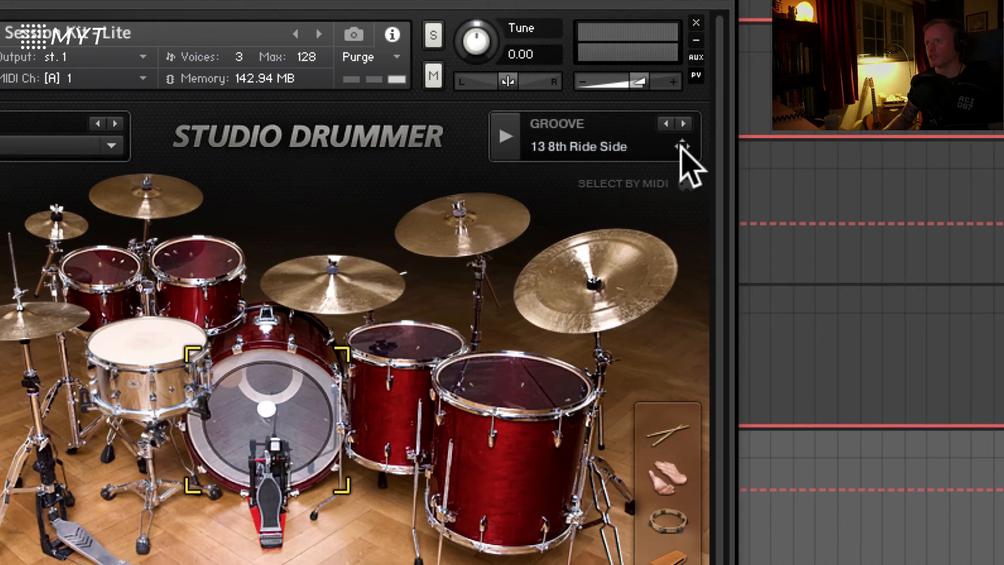
drag(681, 148, 855, 468)
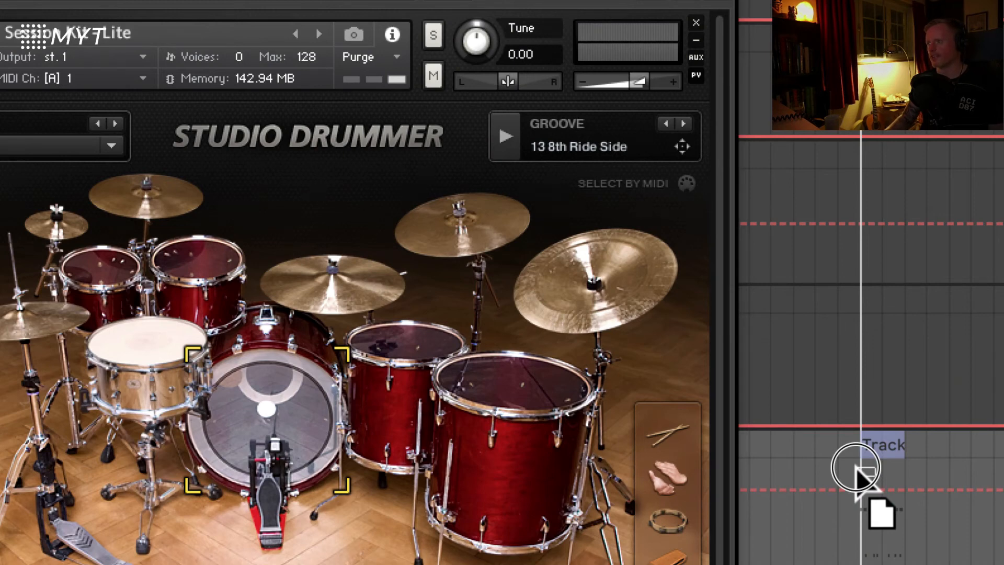
drag(855, 468, 856, 467)
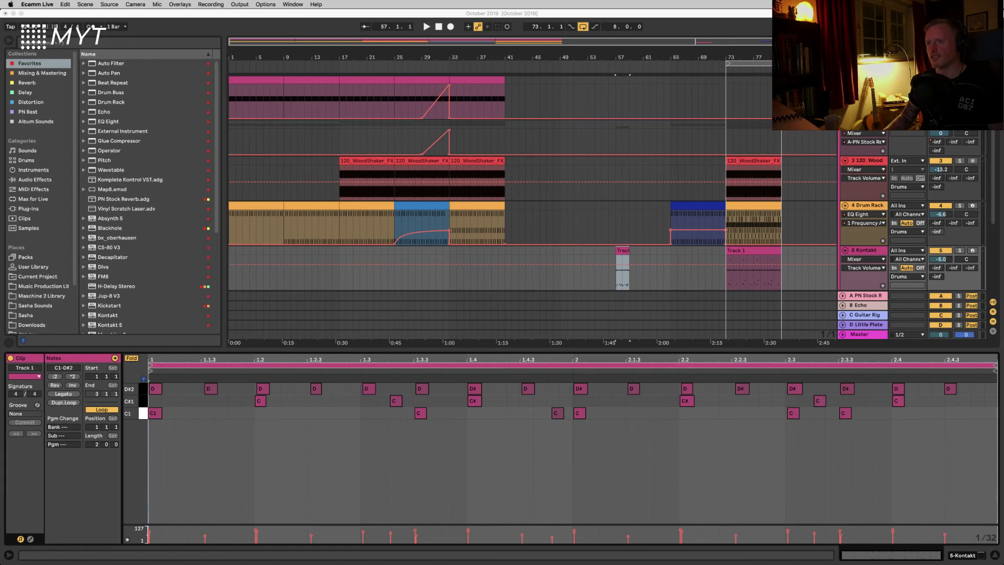
click(622, 251)
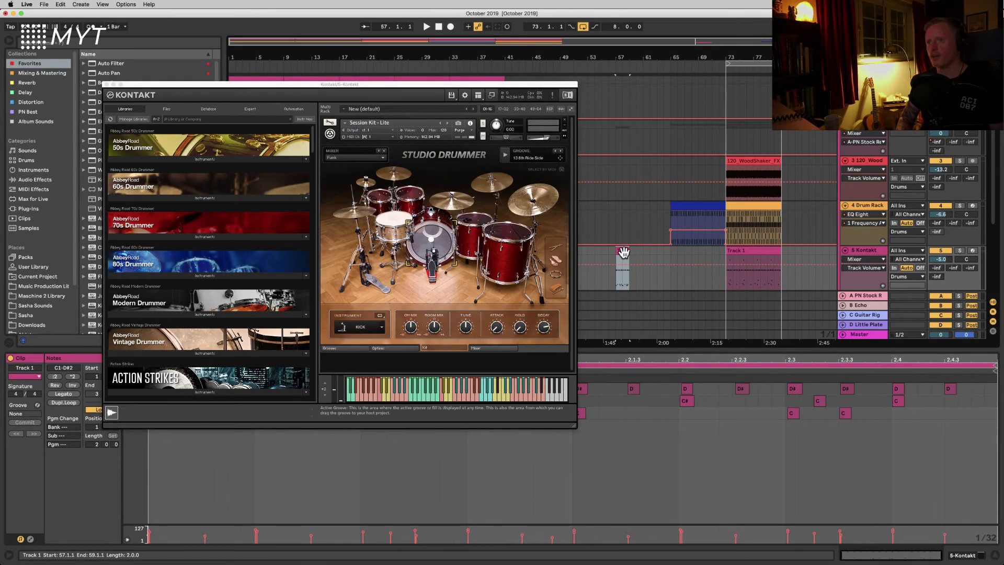
key(Delete)
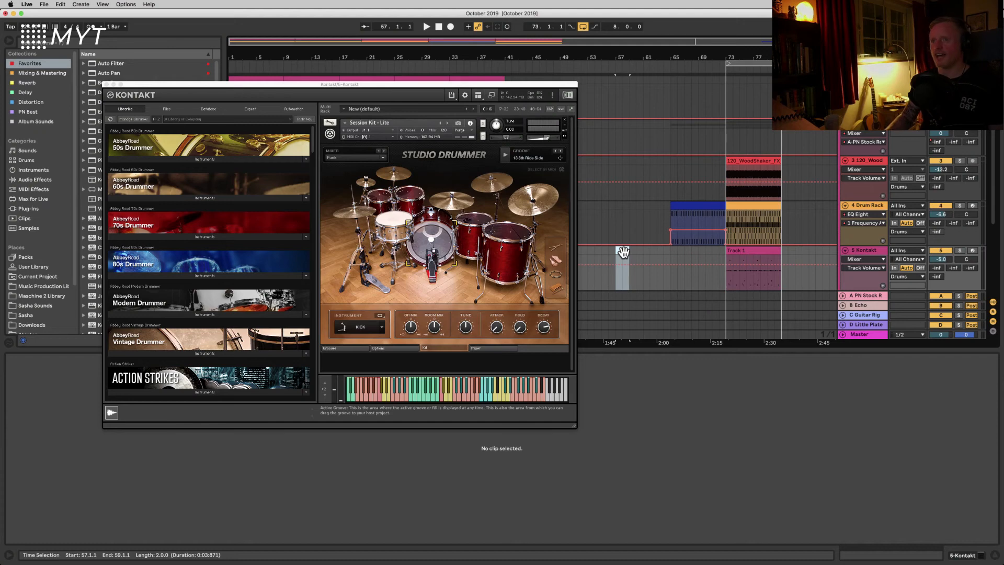
Step: Browse the Studio Drummer groove library to a fill groove and preview its 01 Variation
click(334, 348)
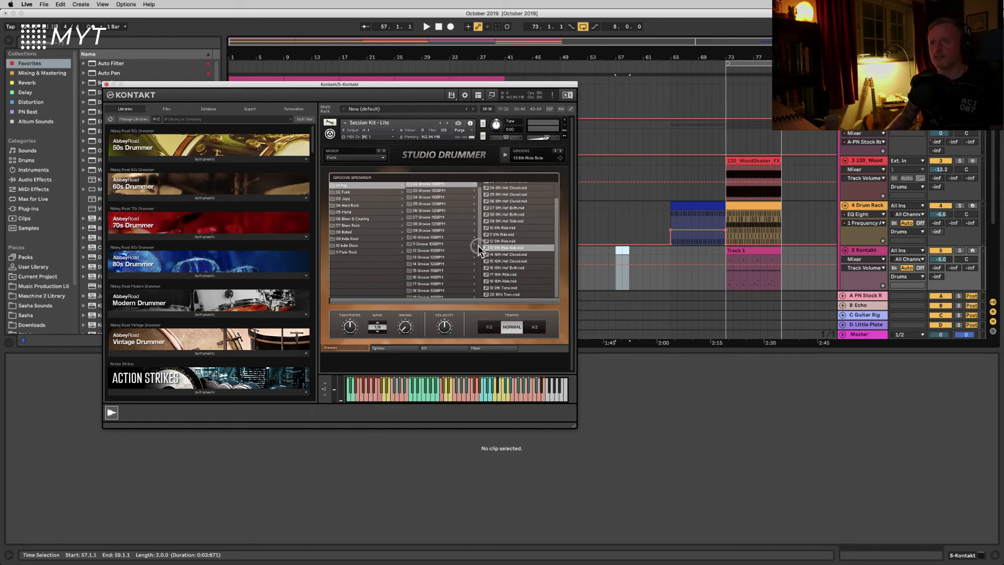
drag(478, 248, 479, 295)
click(417, 235)
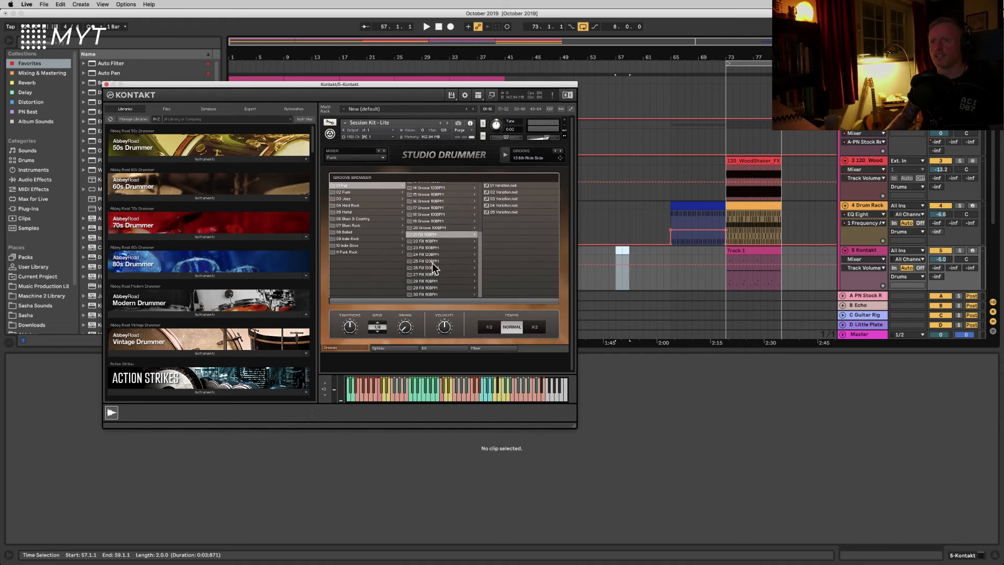
click(503, 186)
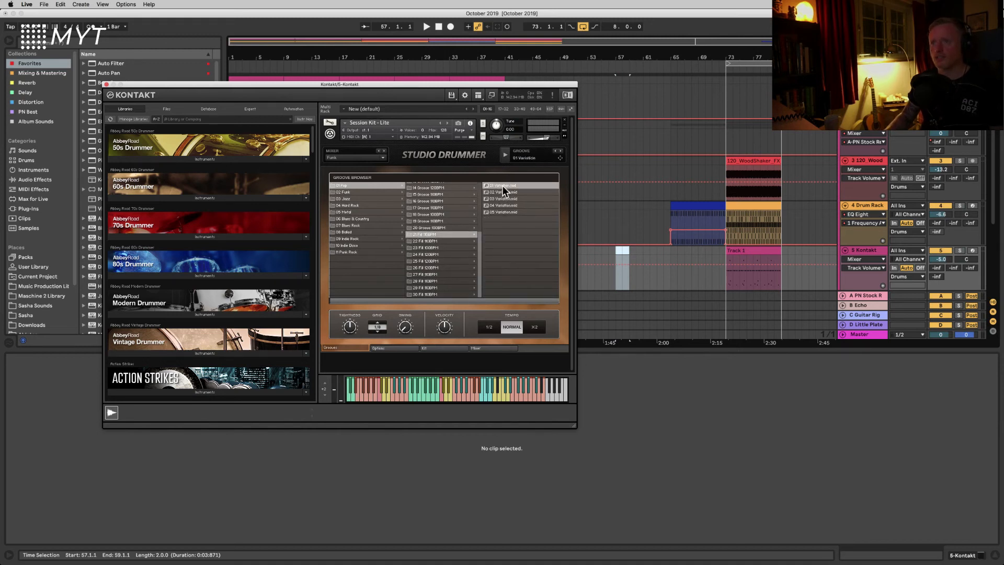
Step: Preview the groove's variations and drop variation 05 onto the Kontakt track at bar 64
click(504, 152)
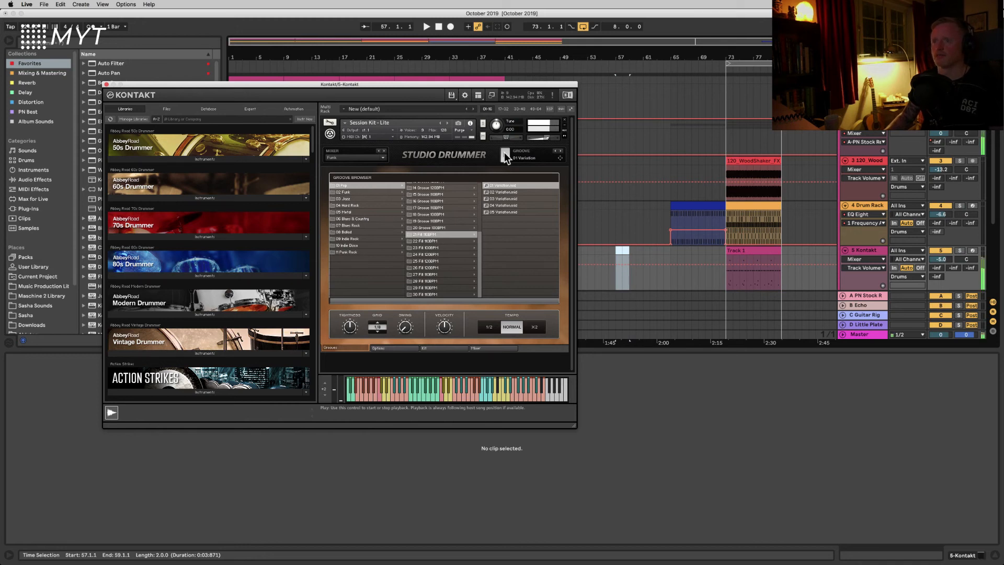
click(499, 192)
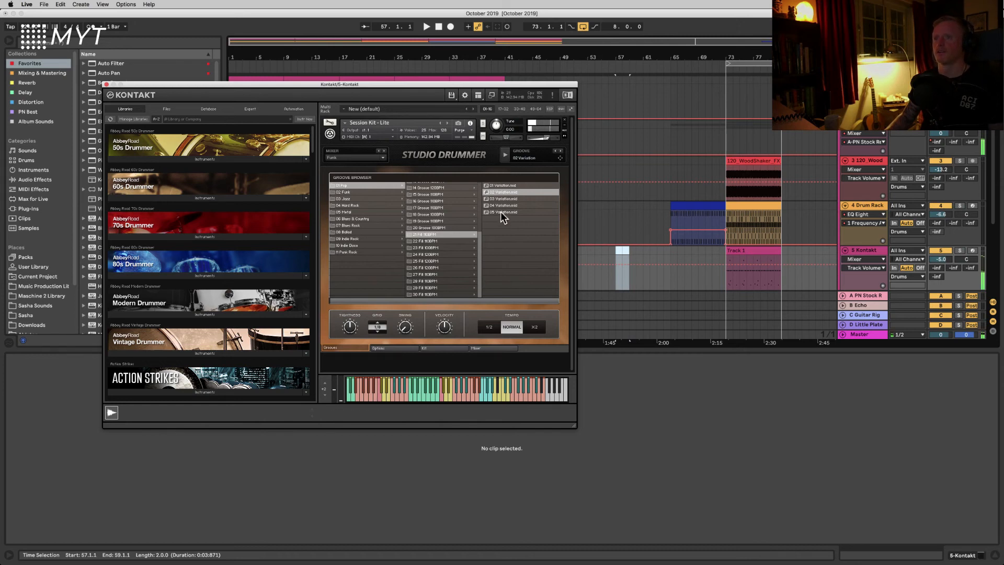
click(501, 211)
click(503, 153)
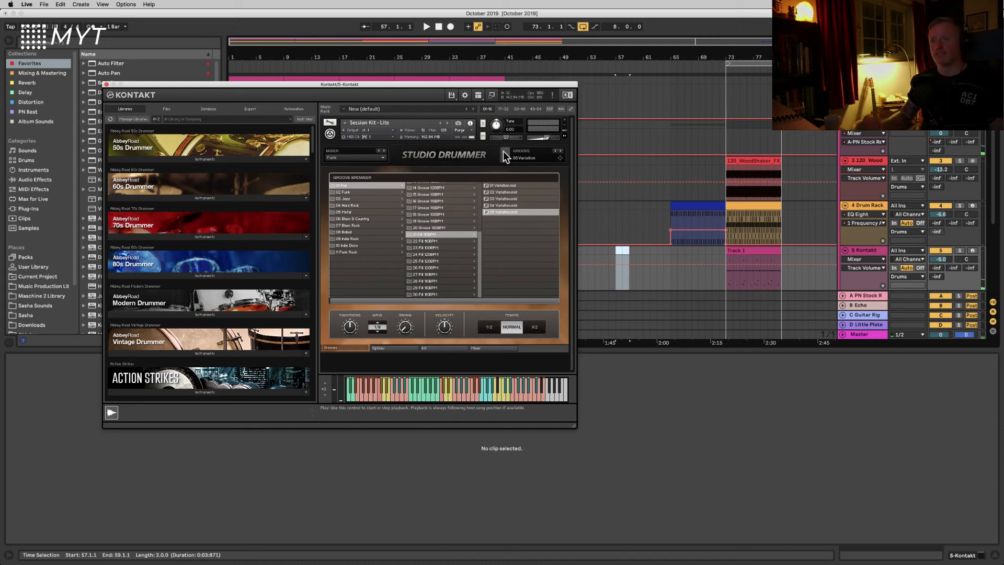
click(503, 152)
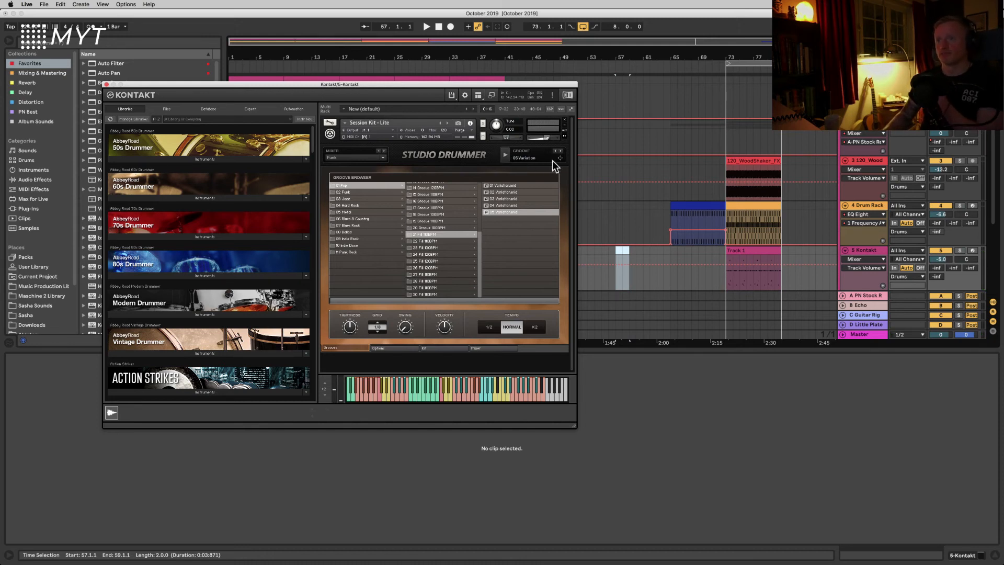
click(634, 244)
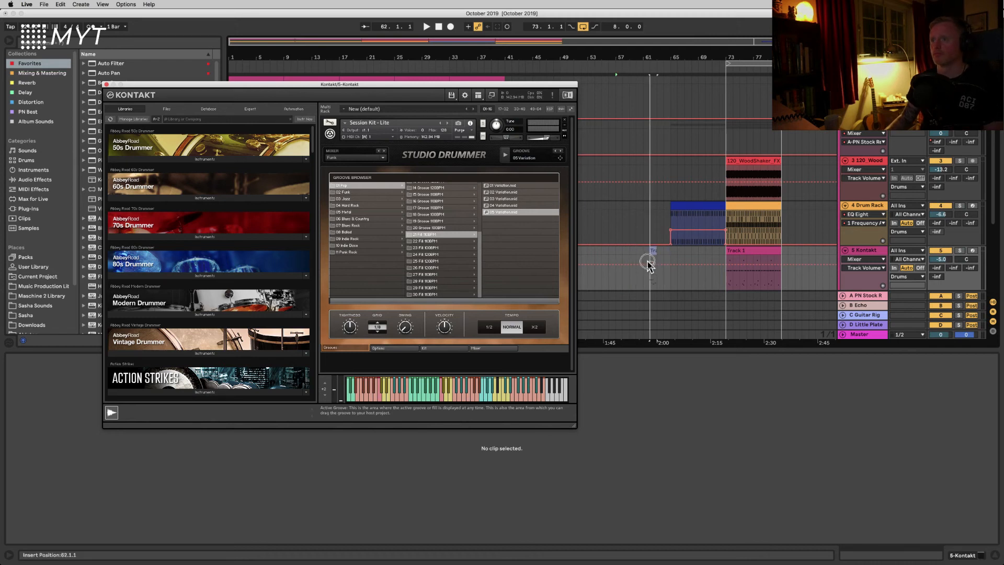
click(666, 261)
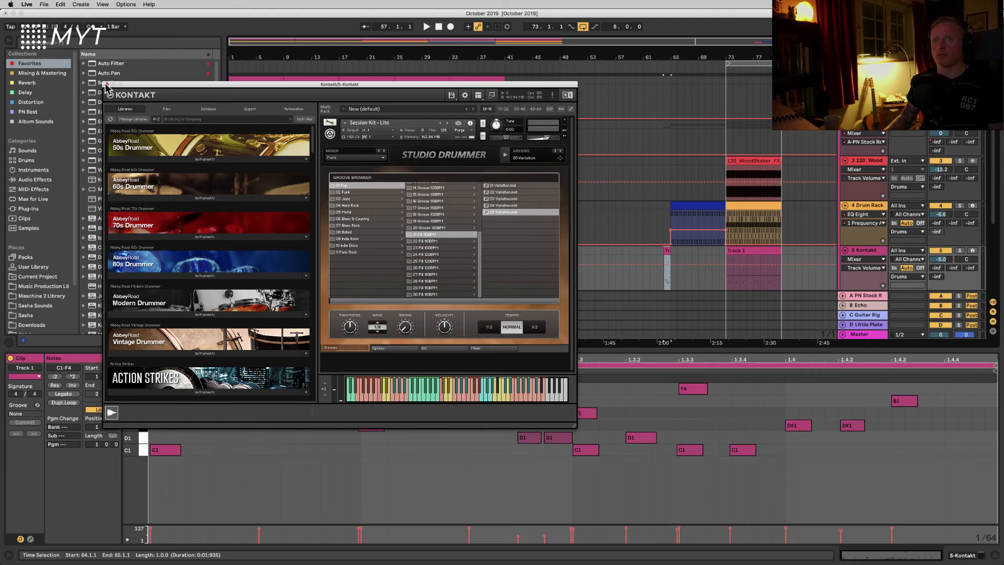
Step: Delete all C1 notes from the new groove clip
drag(108, 88, 60, 16)
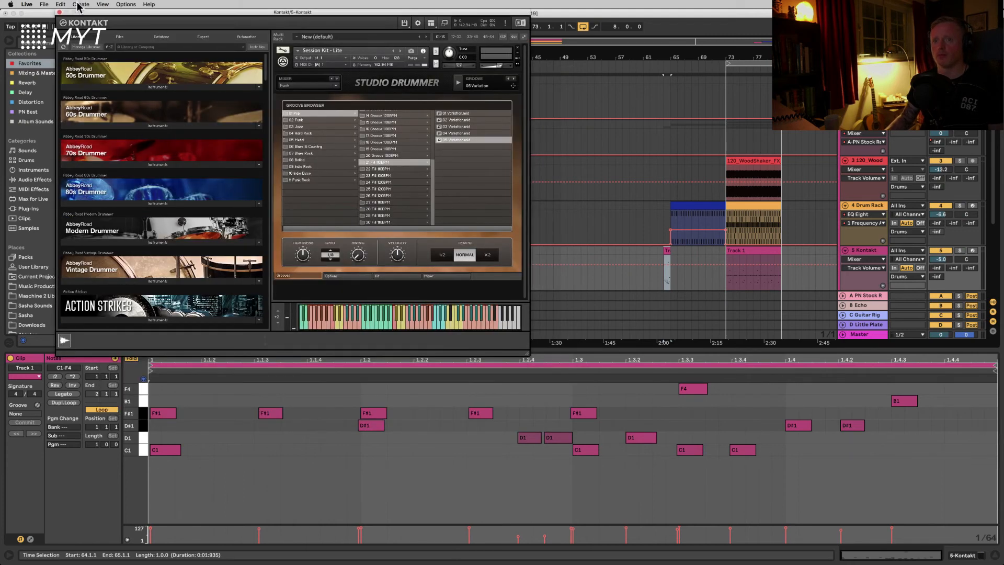
click(145, 452)
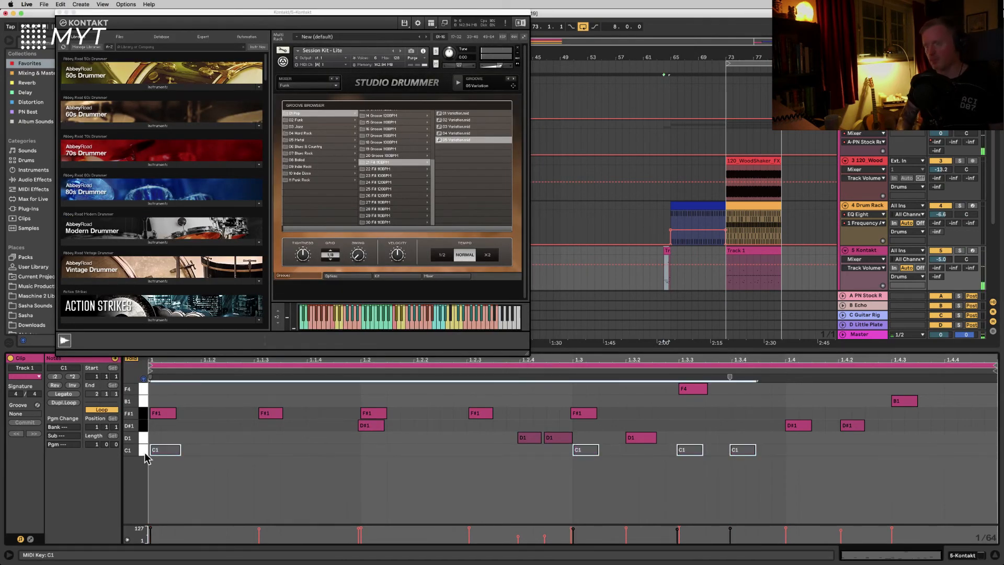
key(Delete)
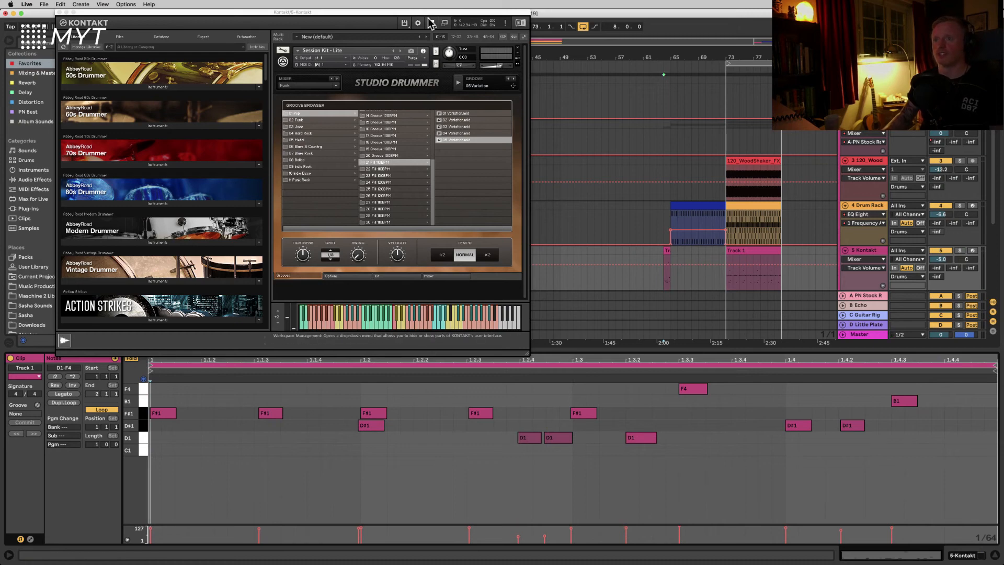
Step: Move the groove clip from bar 64 to bar 32 and close the Kontakt window
drag(428, 13, 615, 321)
click(667, 251)
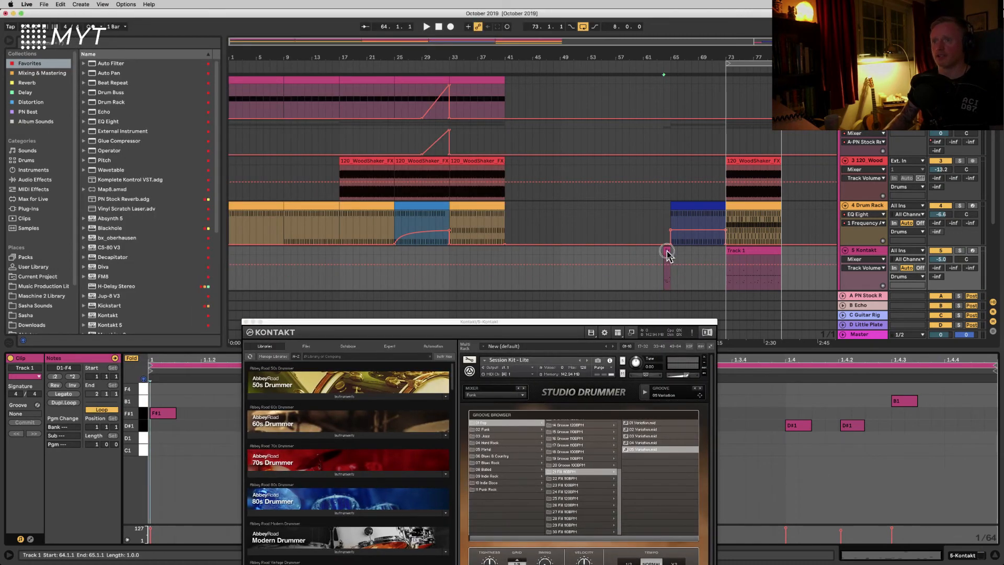
drag(667, 253, 447, 253)
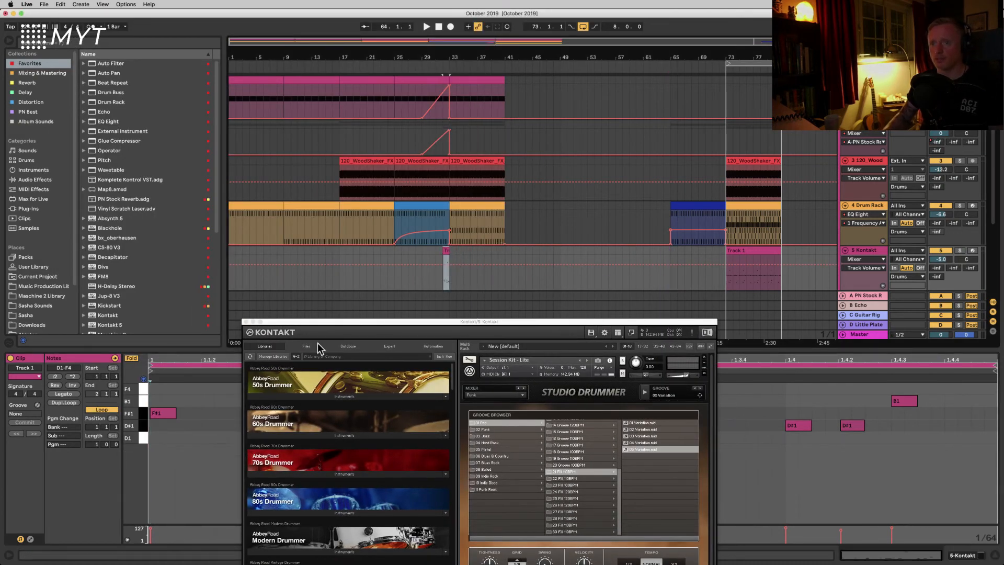
click(245, 322)
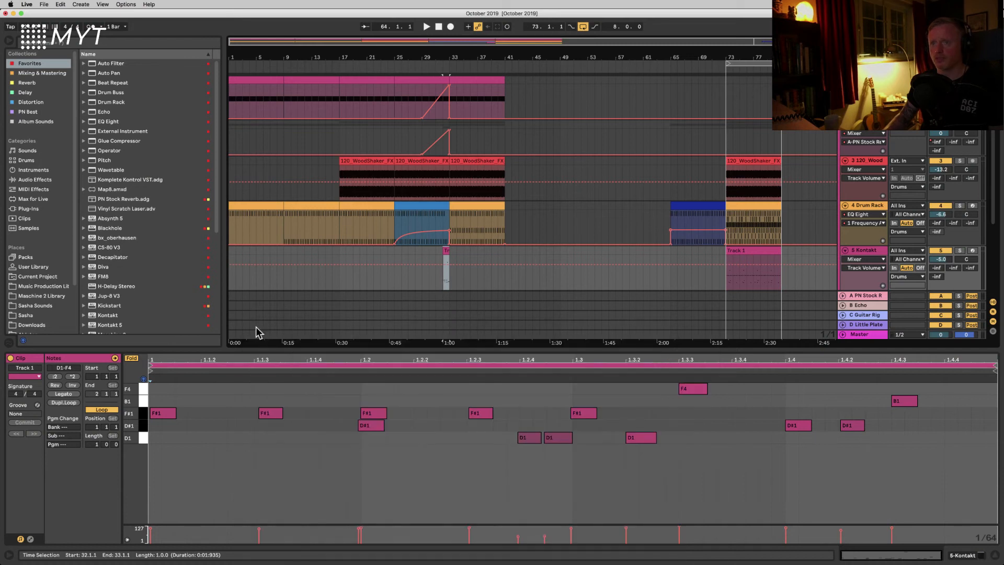
Step: Play back the arrangement around bar 32 to hear the groove clip in context
click(396, 281)
key(space)
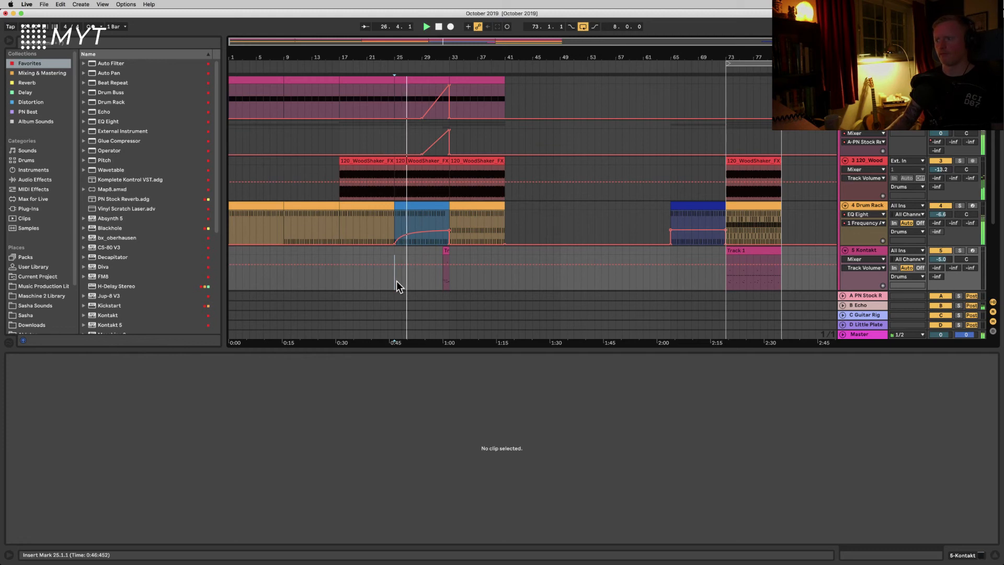
click(433, 277)
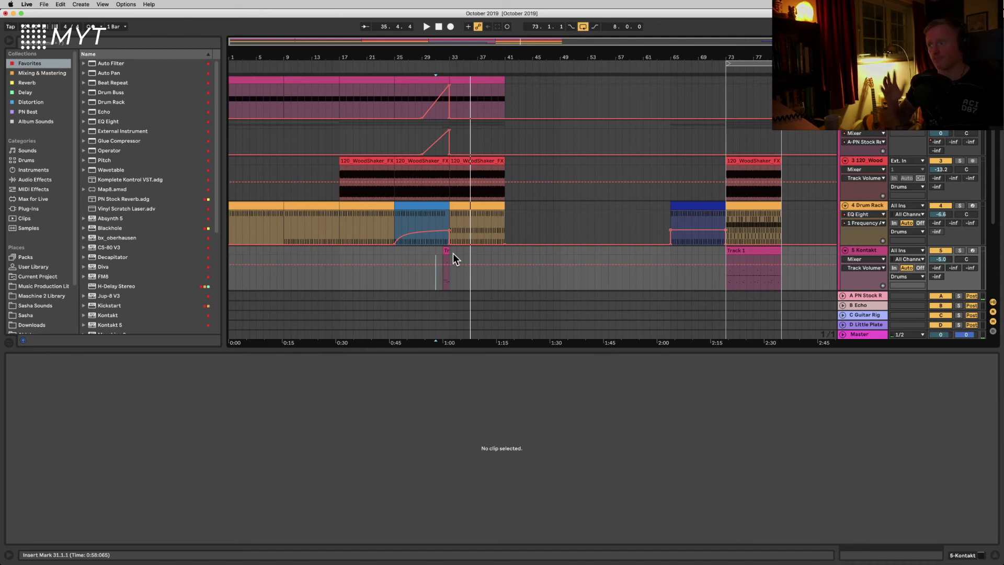
drag(444, 50, 402, 79)
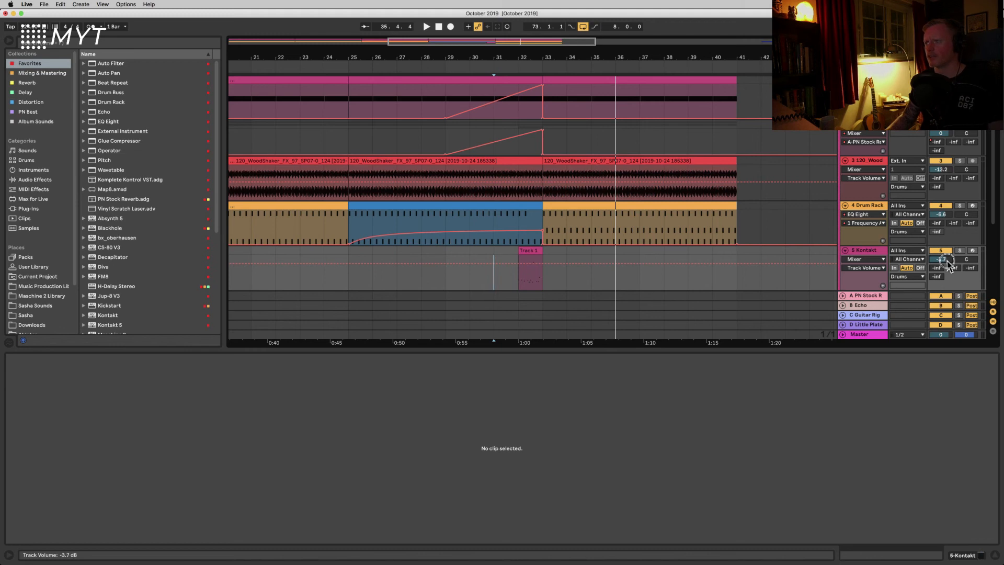
key(space)
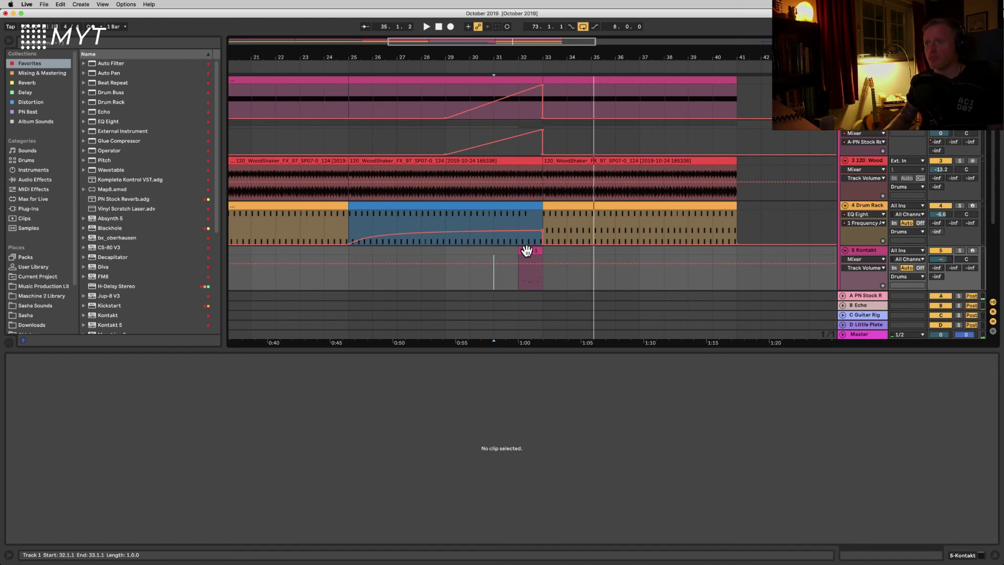
key(space)
scroll(493, 273, down, 8)
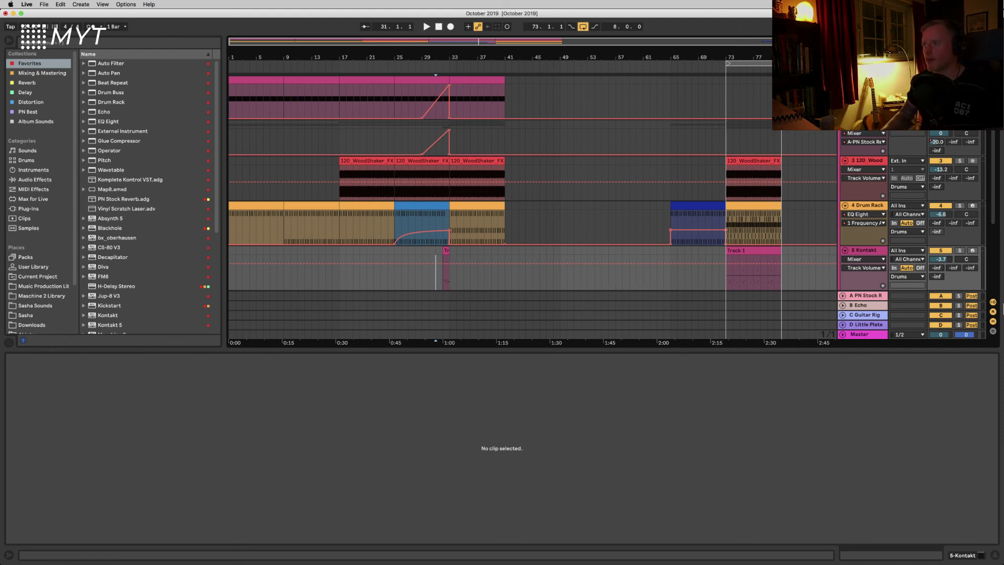
Step: Open the Kontakt instrument window on the Kontakt track to inspect the Studio Drummer settings, then close it
click(873, 247)
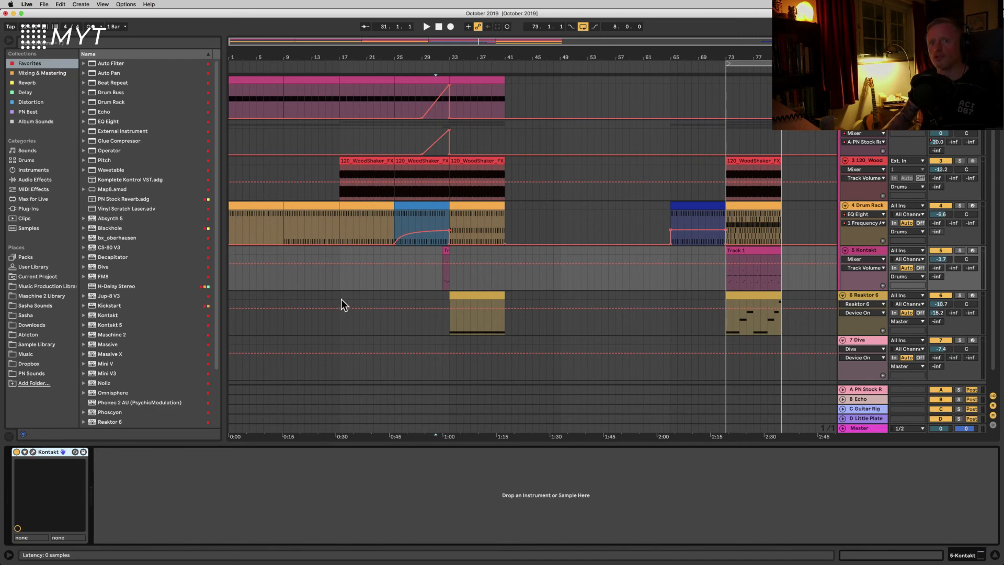
click(33, 451)
drag(387, 220, 306, 114)
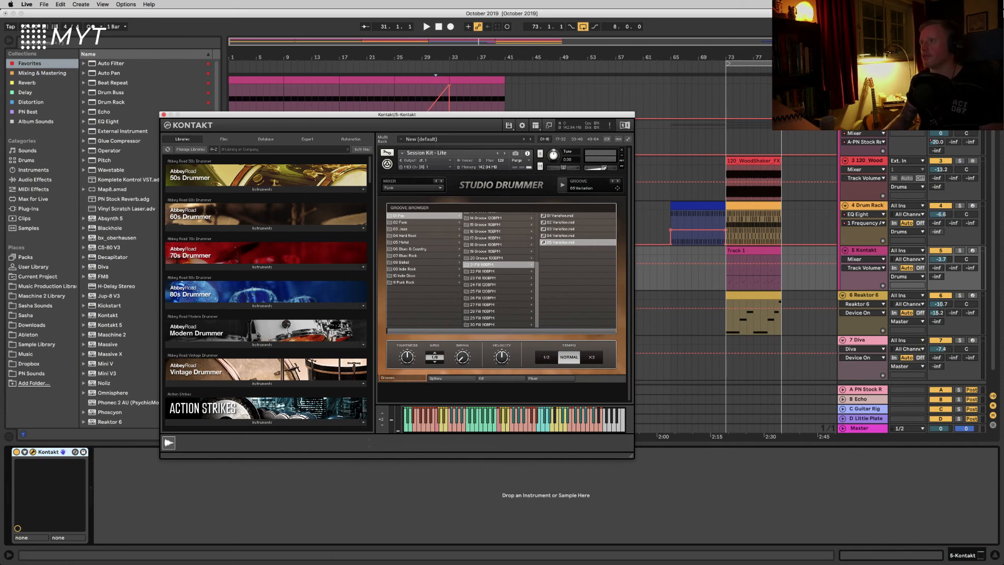
click(714, 240)
scroll(715, 240, down, 1)
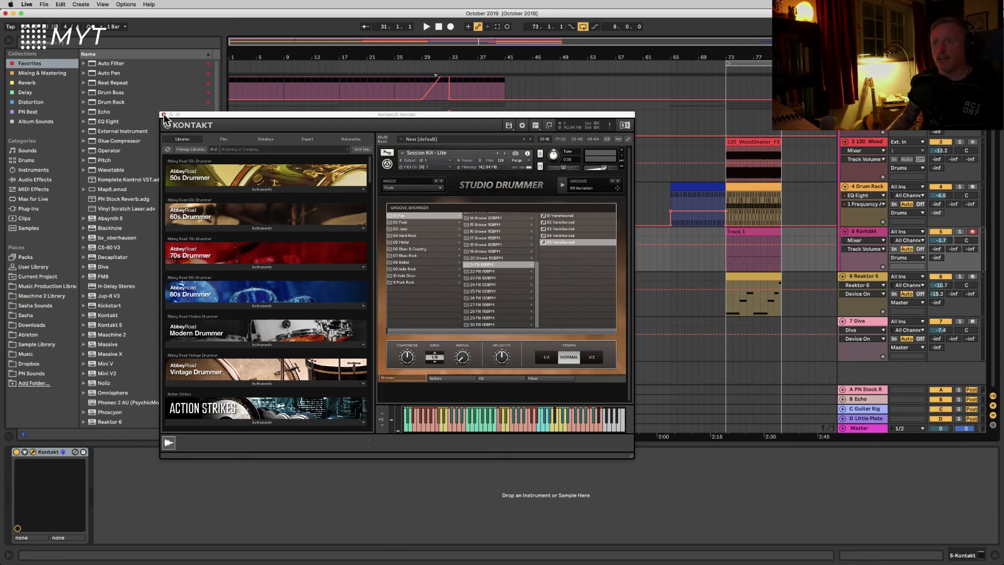
click(164, 114)
Step: In the bar 32 groove clip, draw a sustained D#3 note up to beat 1.4.1 and move its final segment down to D3
double_click(445, 232)
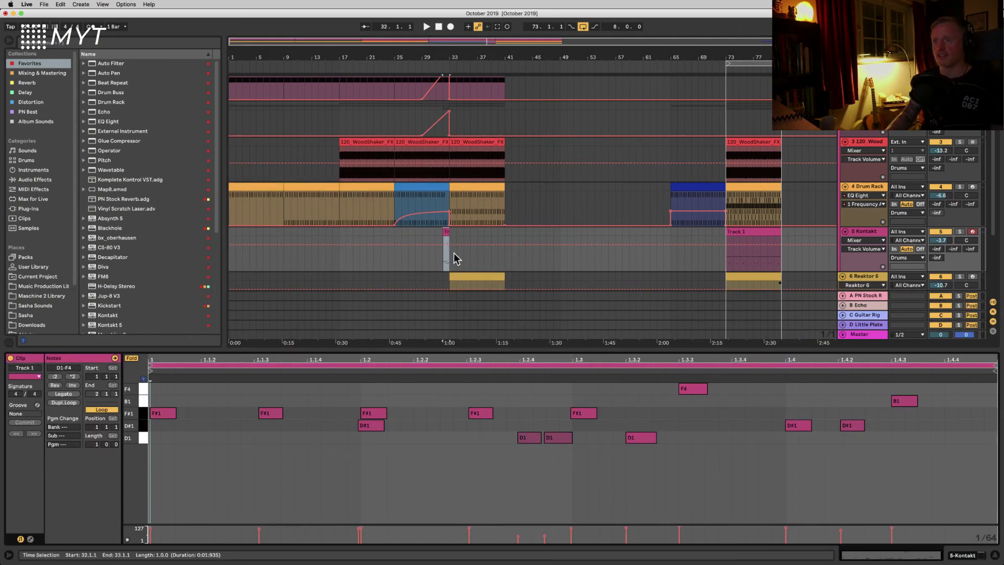
click(134, 359)
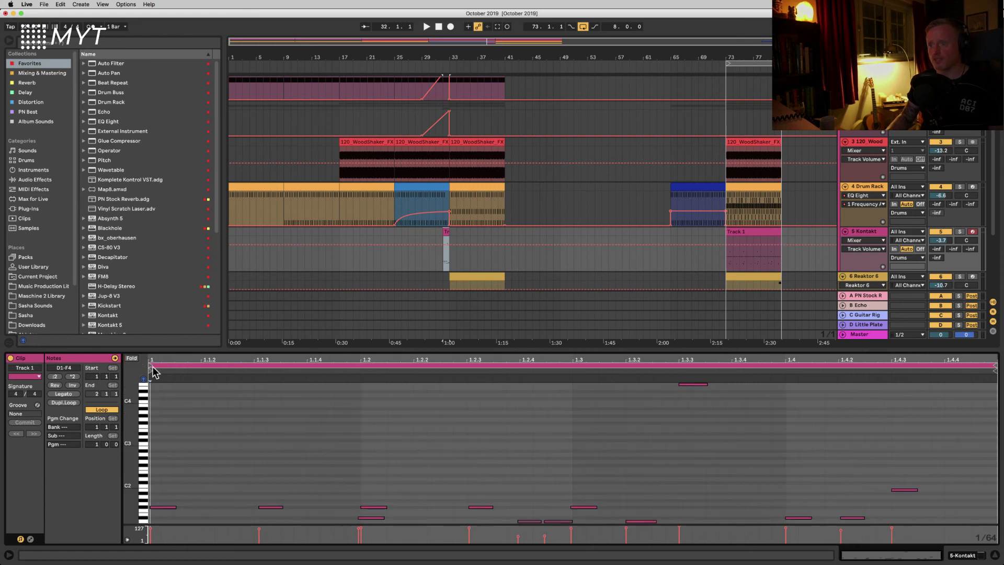
scroll(372, 473, down, 5)
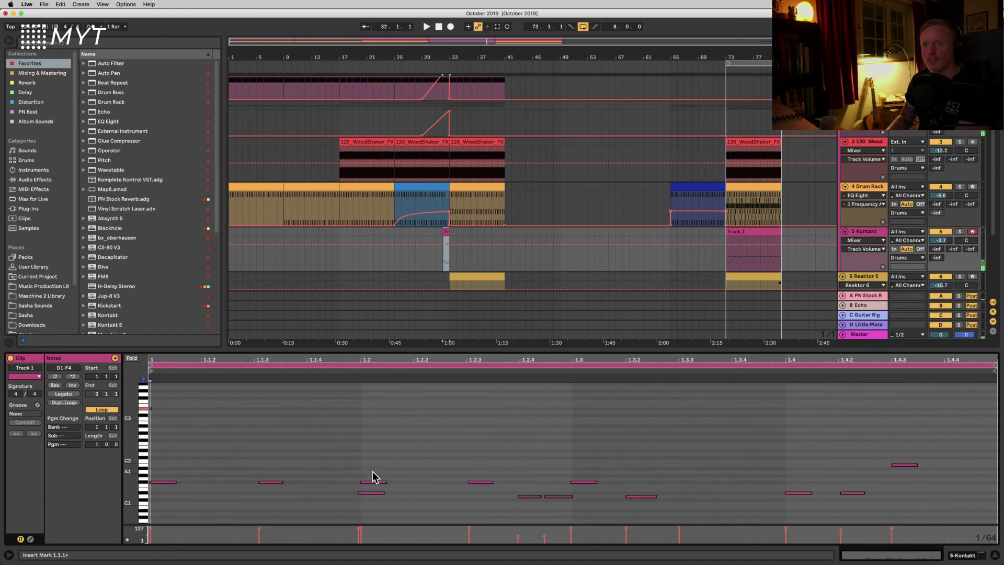
double_click(156, 407)
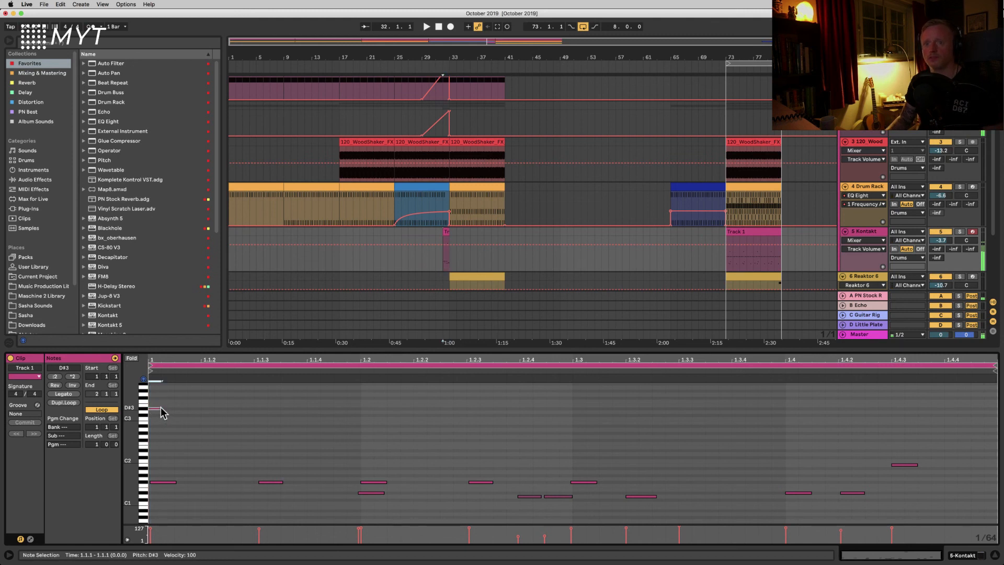
drag(160, 409, 783, 437)
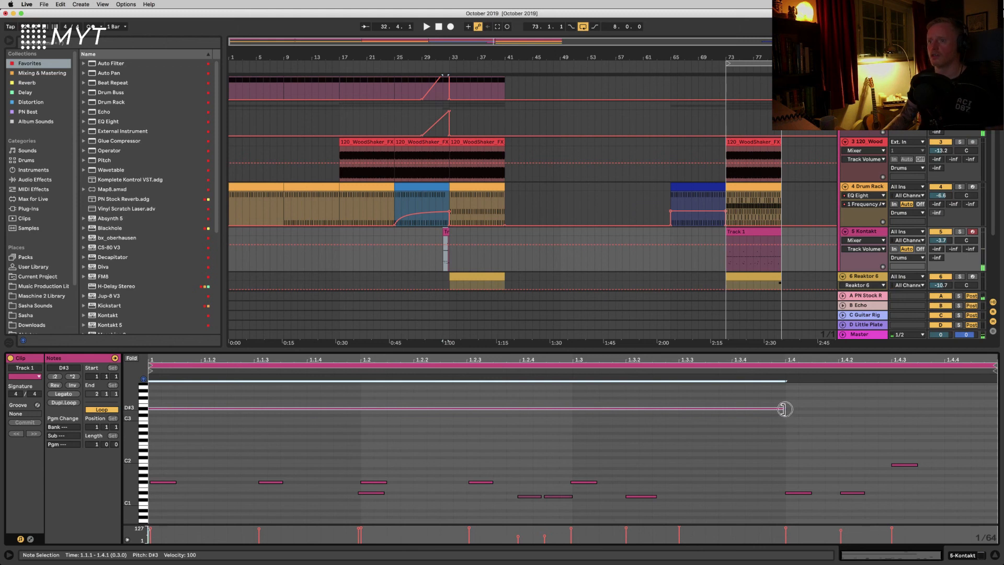
mouse_move(784, 409)
mouse_down()
mouse_move(676, 411)
mouse_move(782, 412)
mouse_move(769, 416)
mouse_up()
double_click(685, 412)
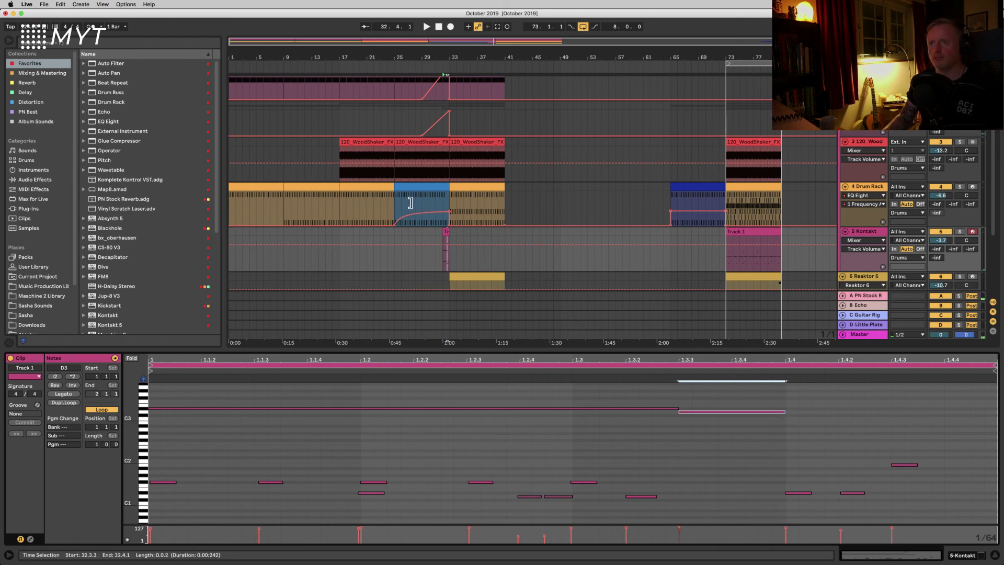
Step: Solo the Kontakt track, audition the edited fill clip, then unsolo the track
key(space)
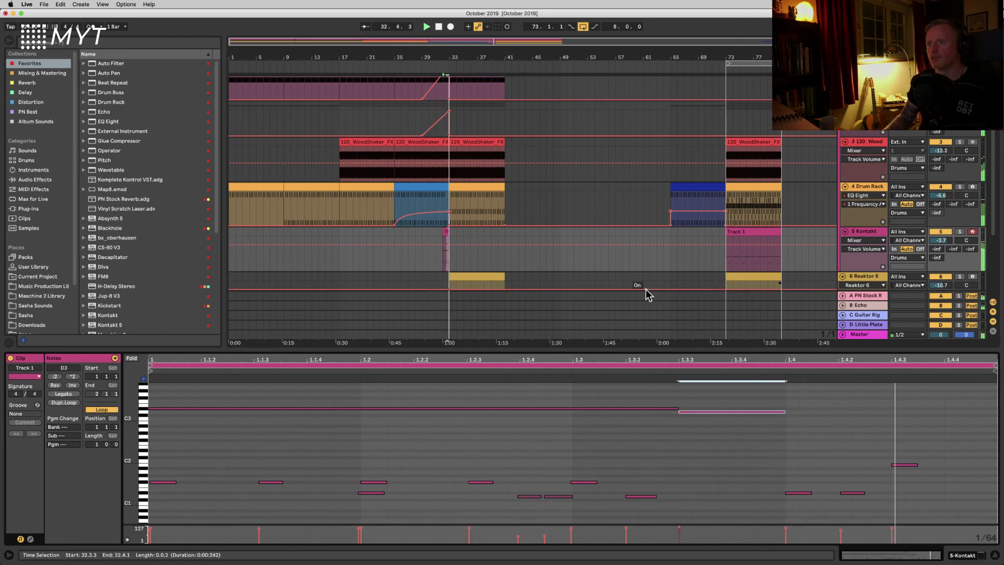
key(space)
click(959, 232)
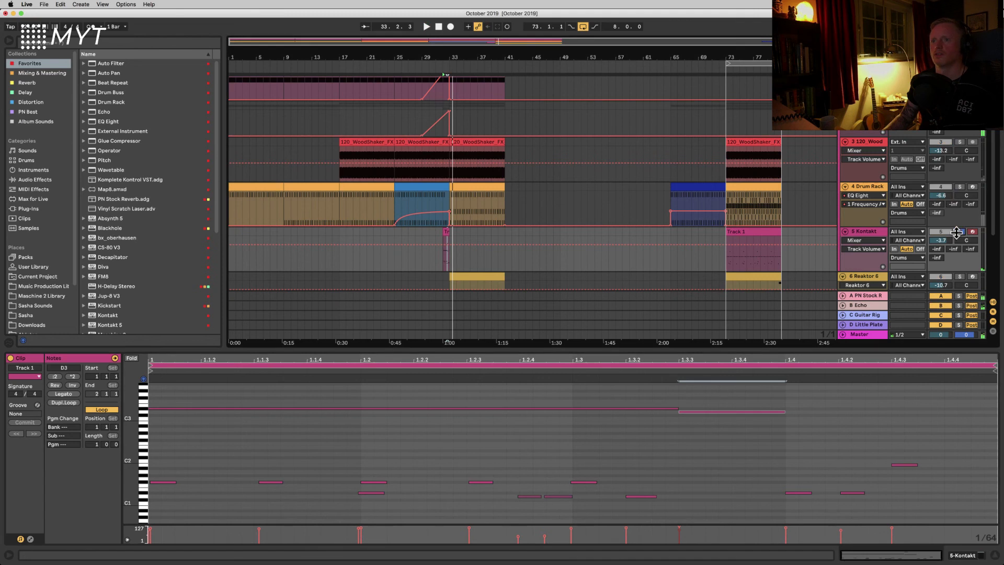
key(space)
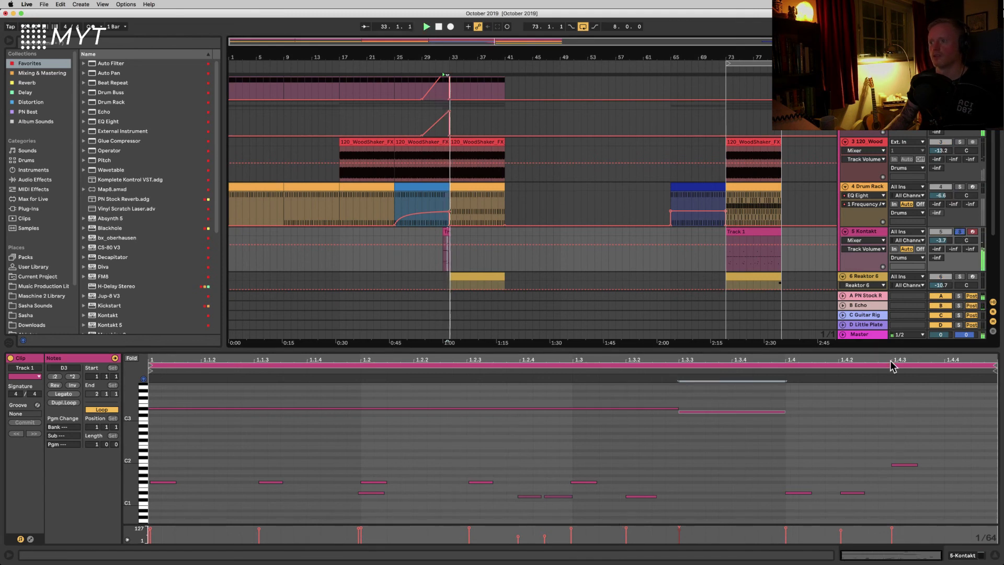
click(759, 437)
key(space)
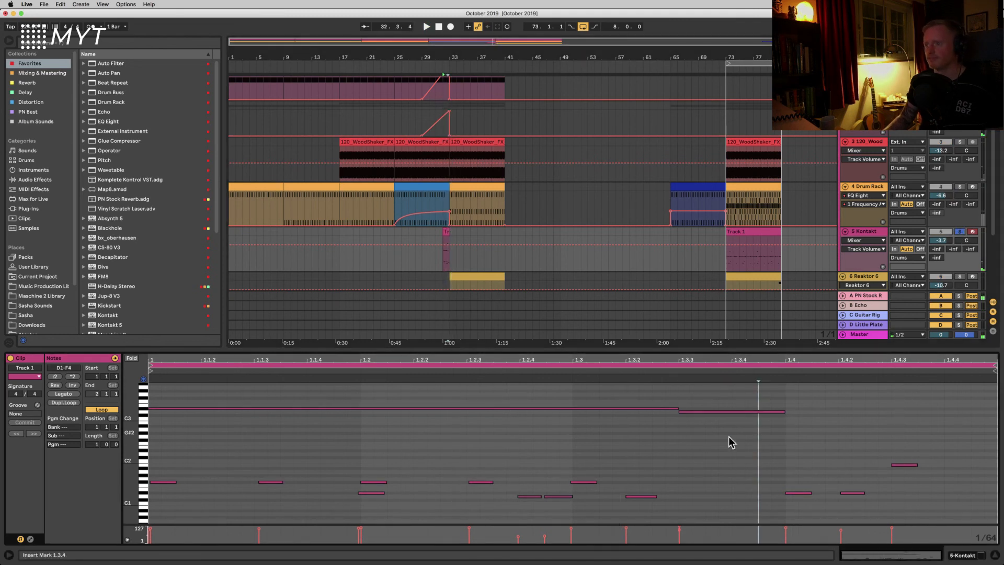
scroll(730, 441, down, 2)
scroll(732, 441, up, 3)
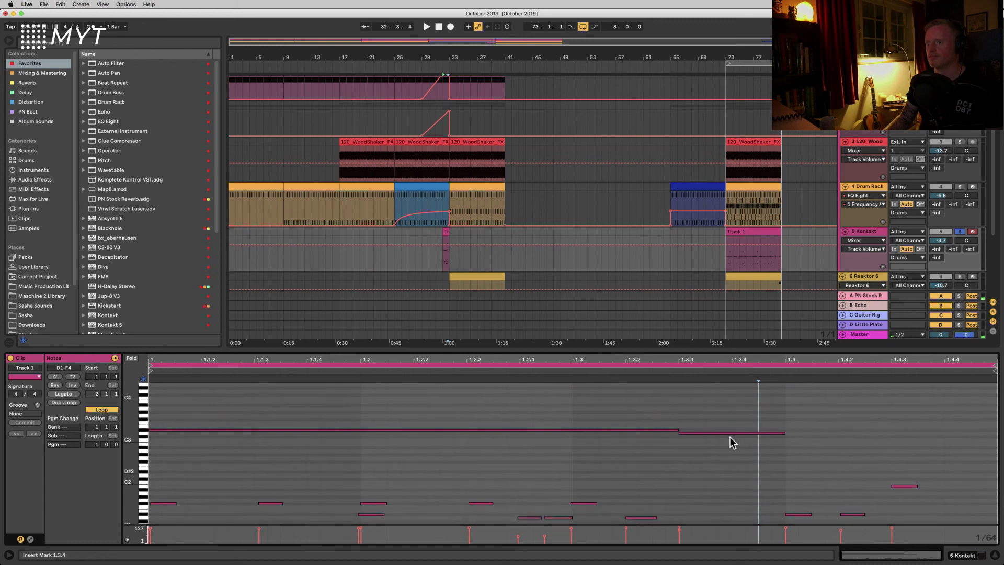
click(732, 434)
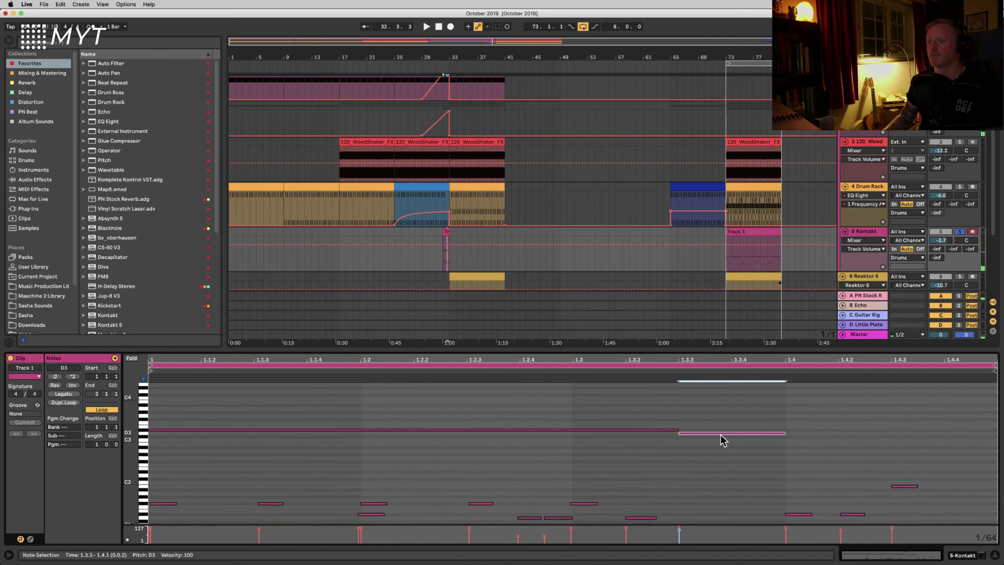
key(space)
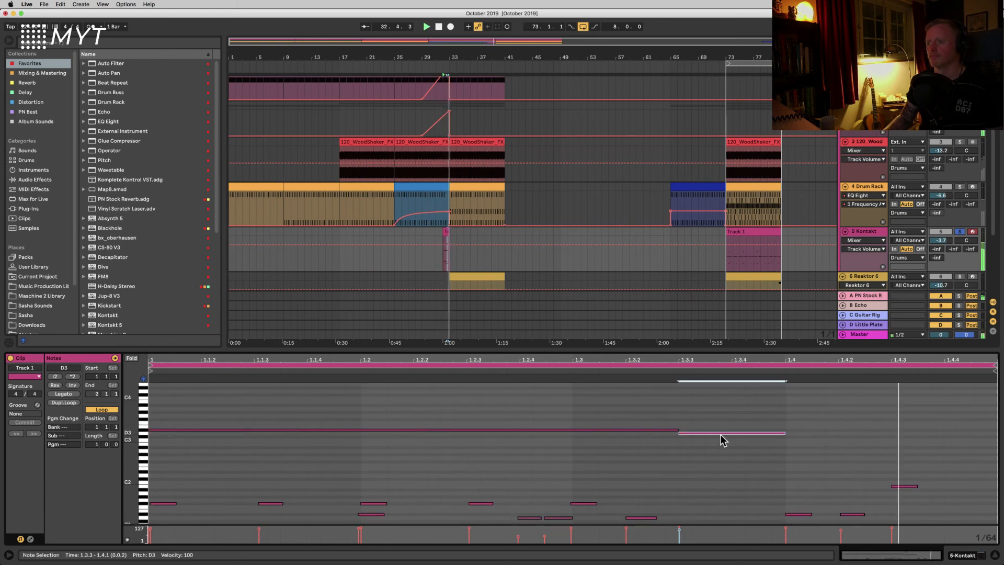
key(space)
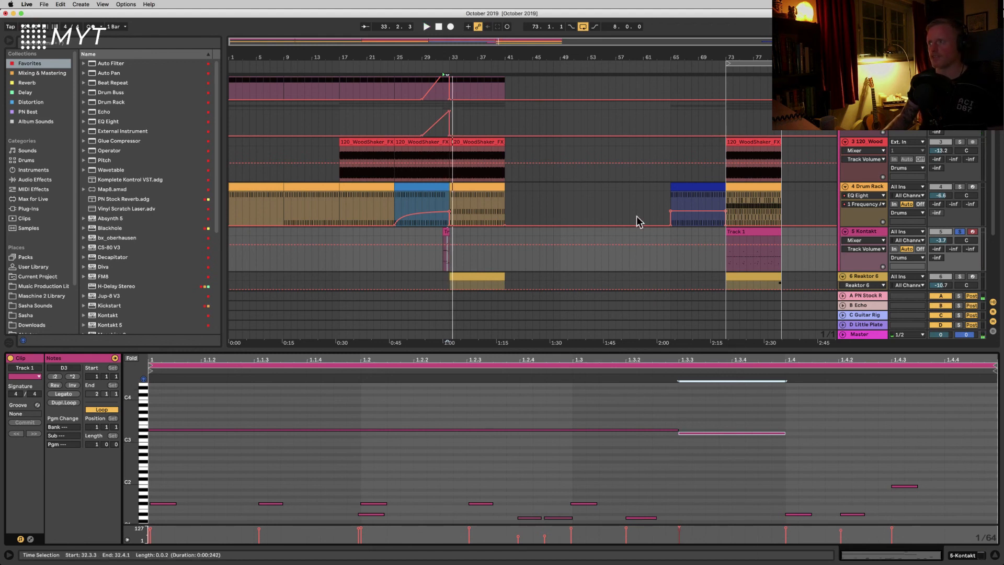
click(960, 231)
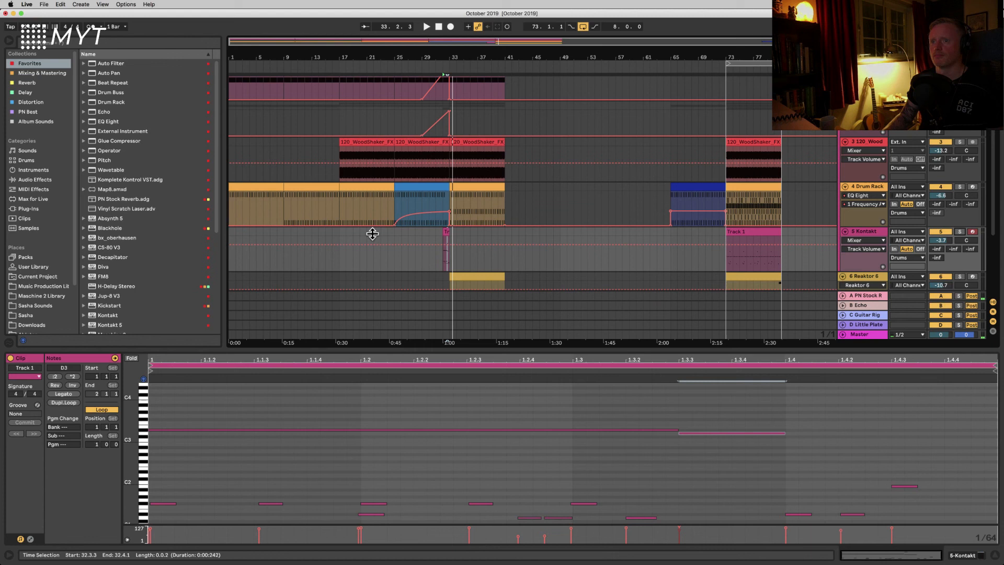
Step: Set the insert marker at bar 31 on the Kontakt track and start playback from there
click(400, 252)
click(432, 255)
key(space)
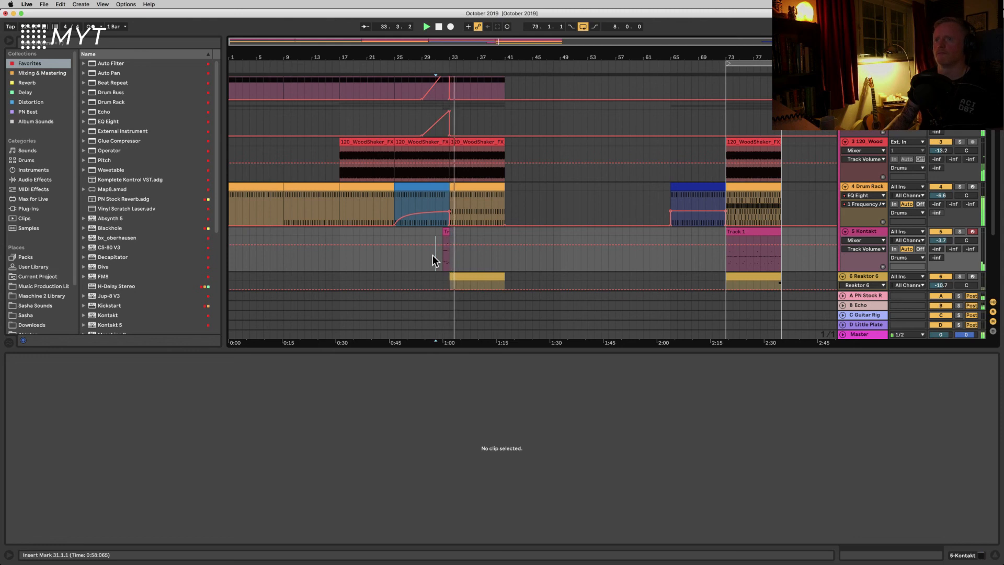
Step: Select the Reaktor 6 track and open the Reaktor instrument window showing the Monark synth
scroll(531, 255, down, 2)
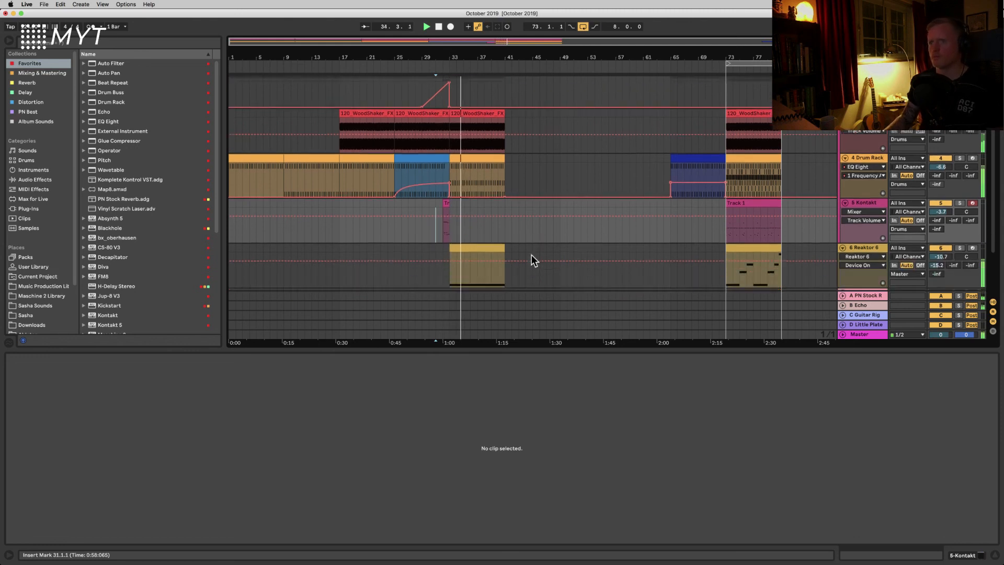
scroll(531, 255, down, 1)
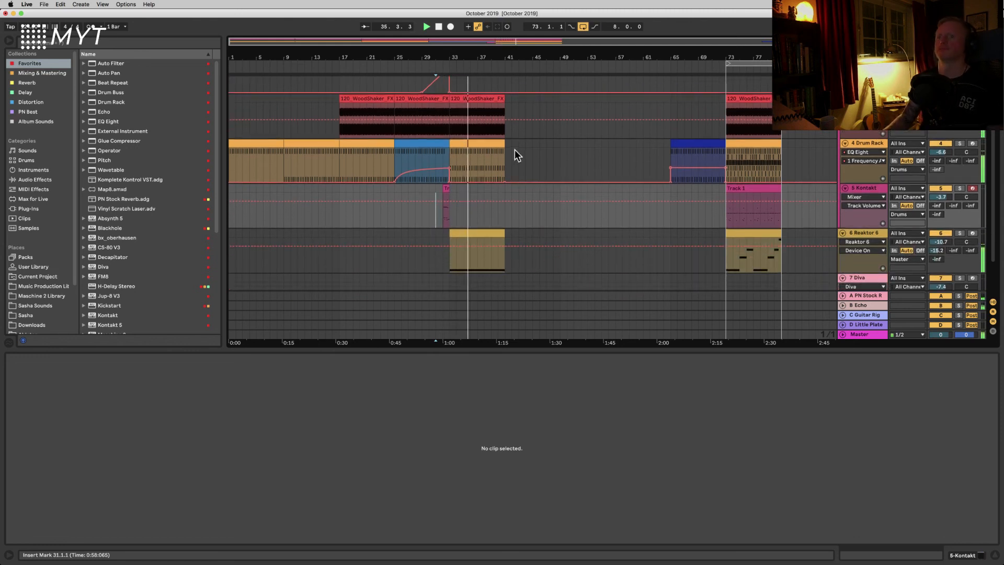
click(859, 235)
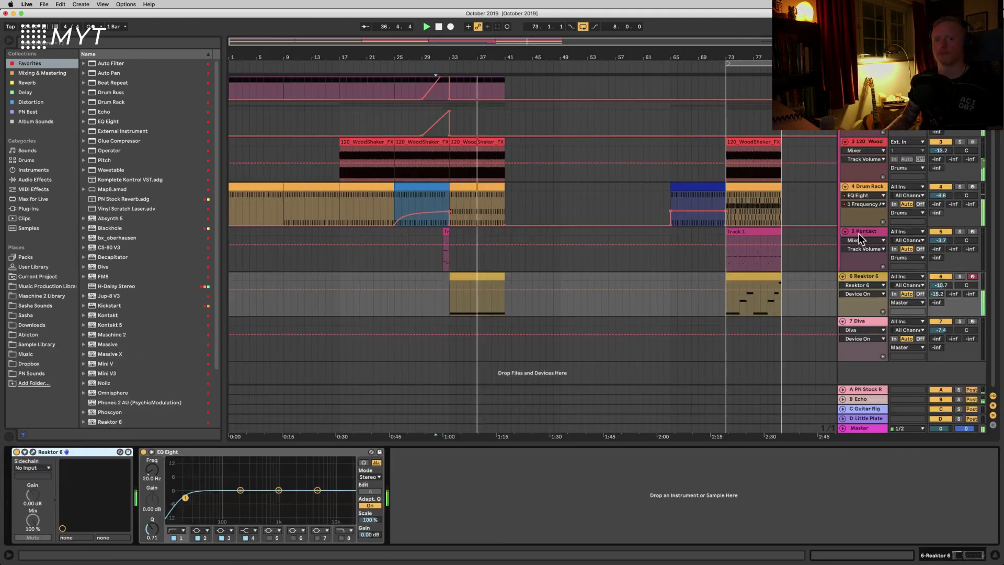
click(33, 452)
Step: Nudge the Monark filter Cutoff knob to make it the track's automation parameter, stop playback and close the Reaktor window
click(586, 241)
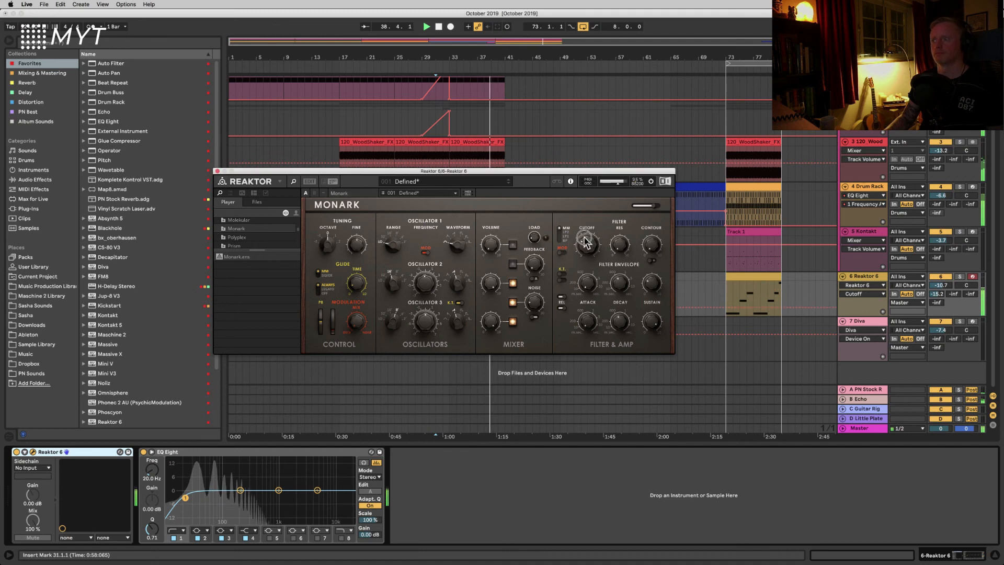
mouse_move(586, 241)
mouse_down()
mouse_move(582, 172)
mouse_move(585, 249)
mouse_up()
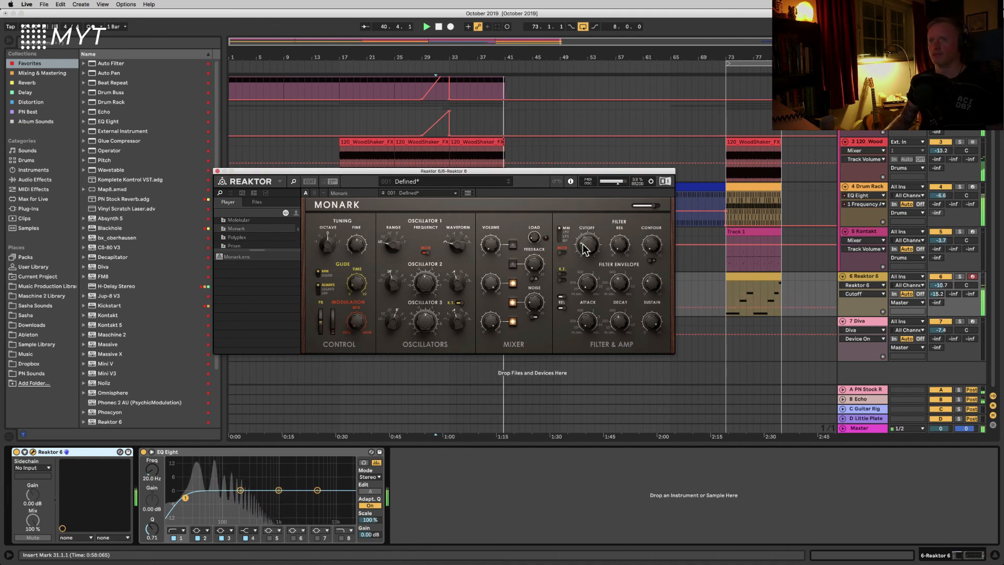
key(space)
click(217, 171)
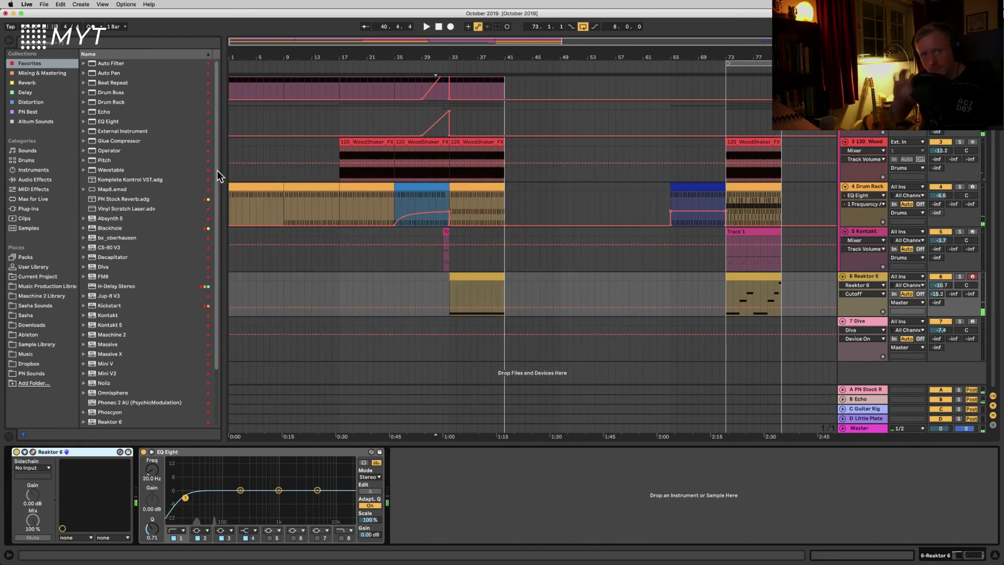